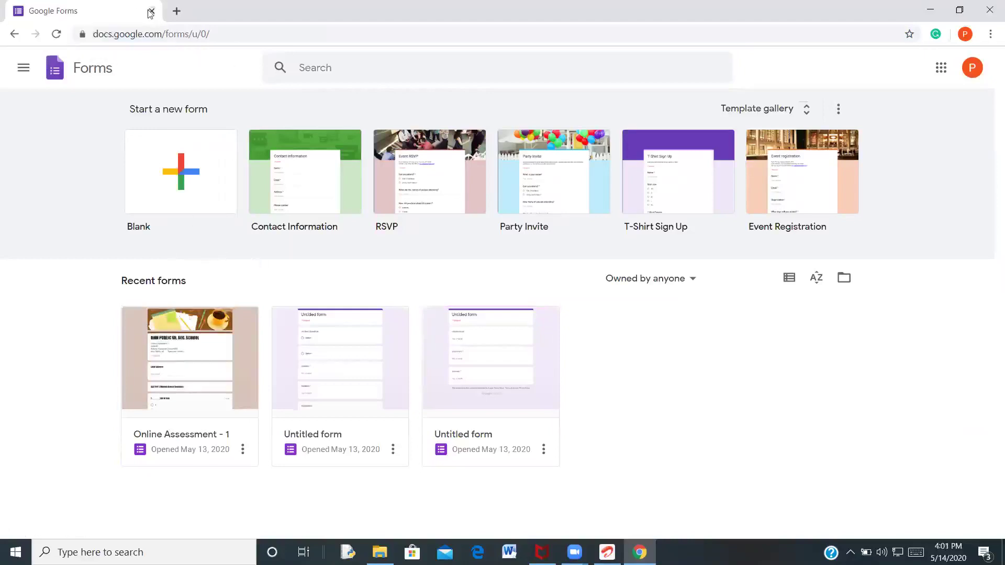
# Search the web for "google forms" in a new browser tab and go to the personal Google Forms home page
pyautogui.click(176, 11)
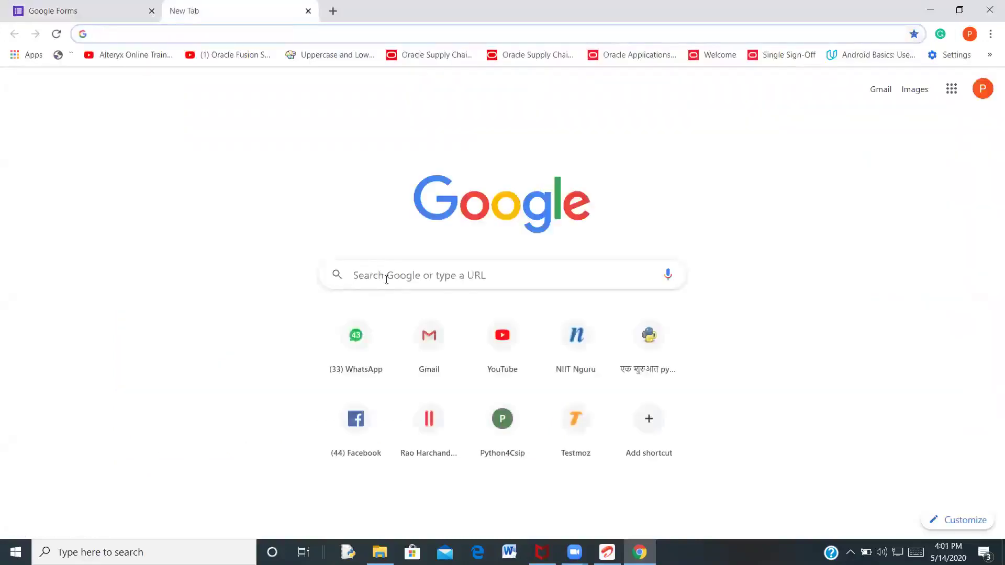
pyautogui.click(388, 278)
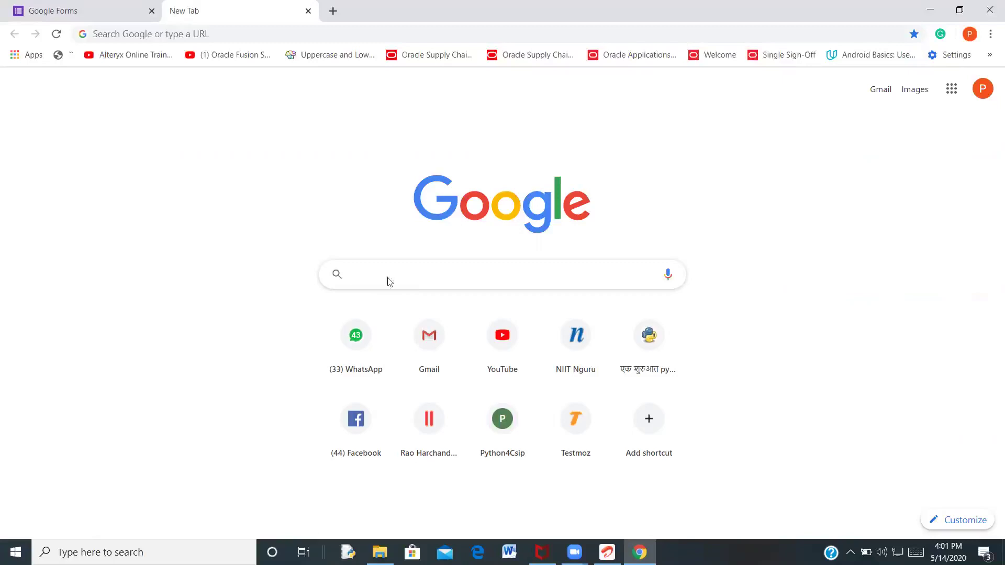
pyautogui.write('google forms')
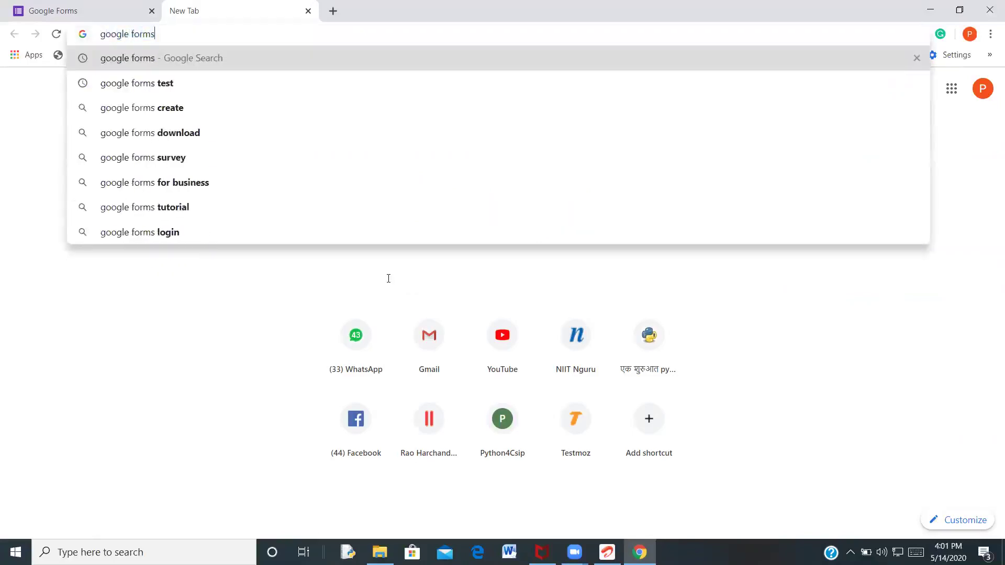
pyautogui.press('Return')
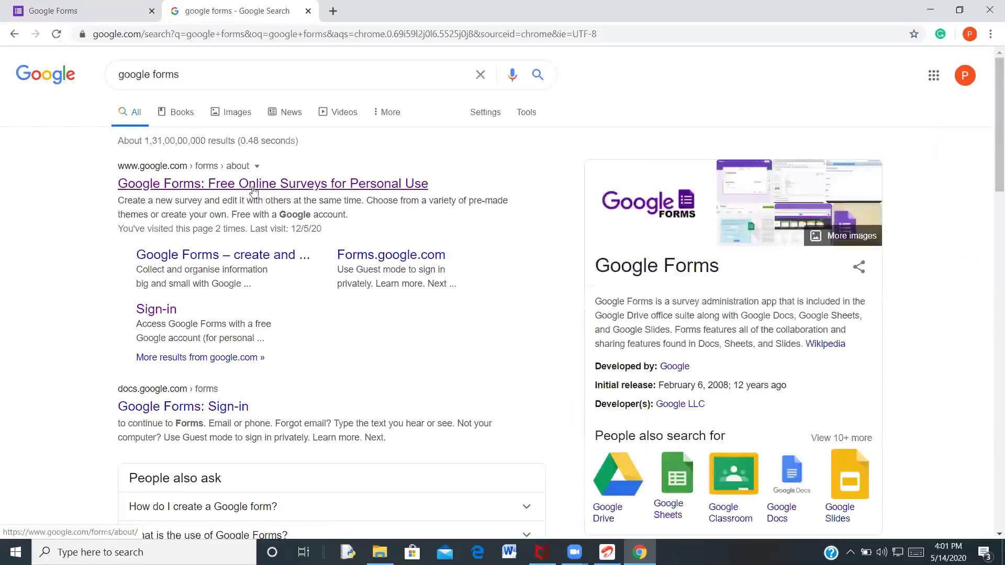
pyautogui.click(312, 188)
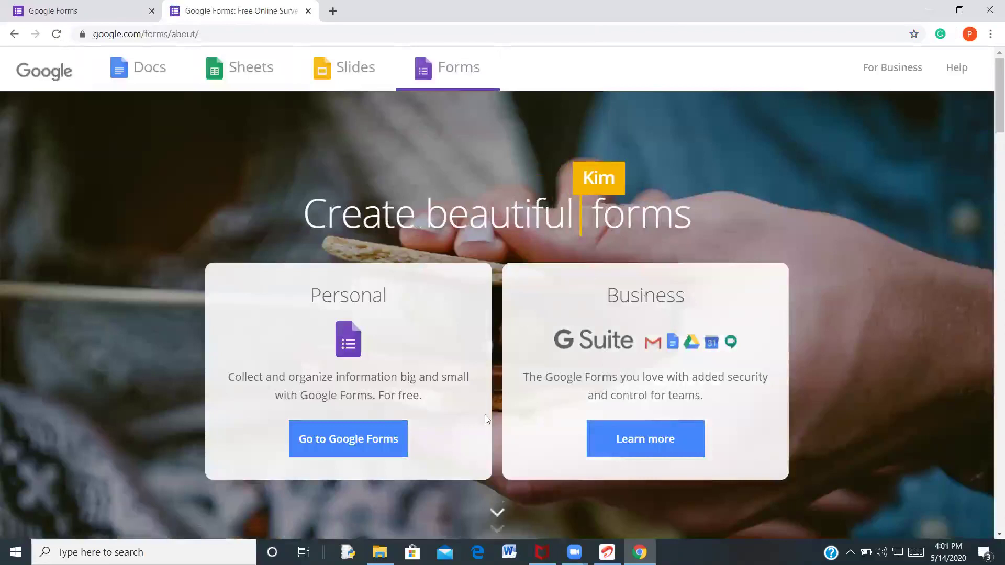
pyautogui.click(335, 441)
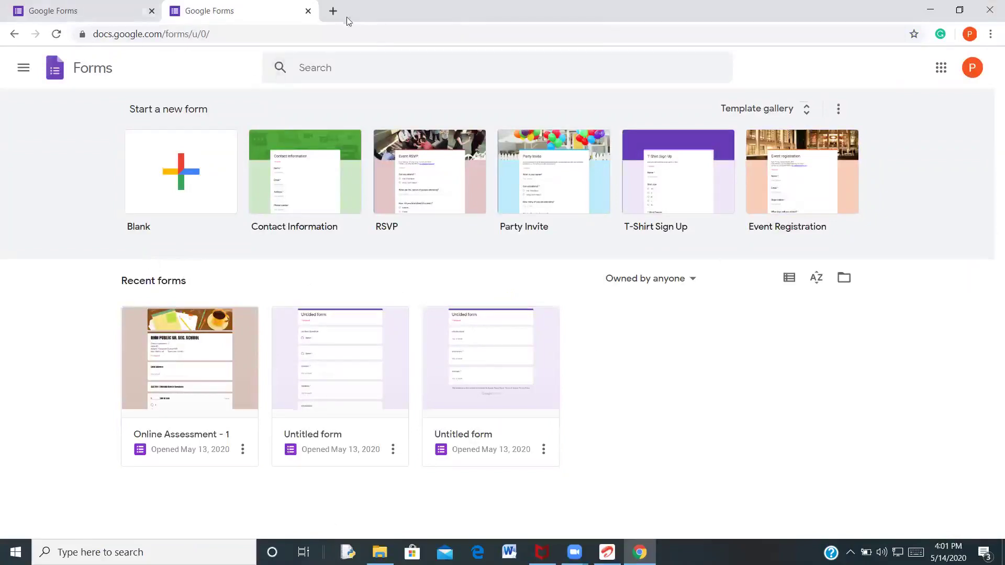
# Open Google Drive in a new browser tab and create a blank Google Form from My Drive
pyautogui.click(332, 11)
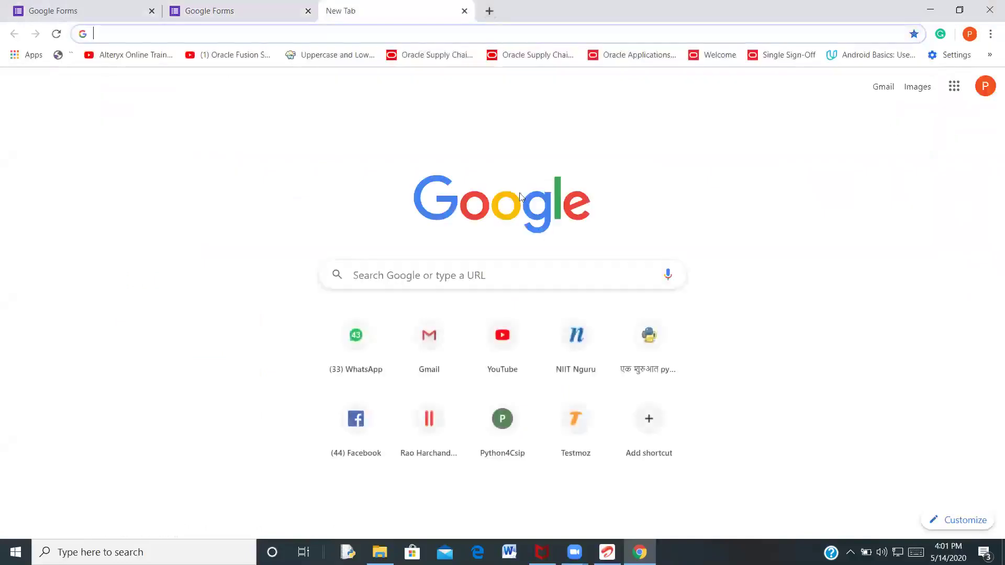
pyautogui.click(953, 87)
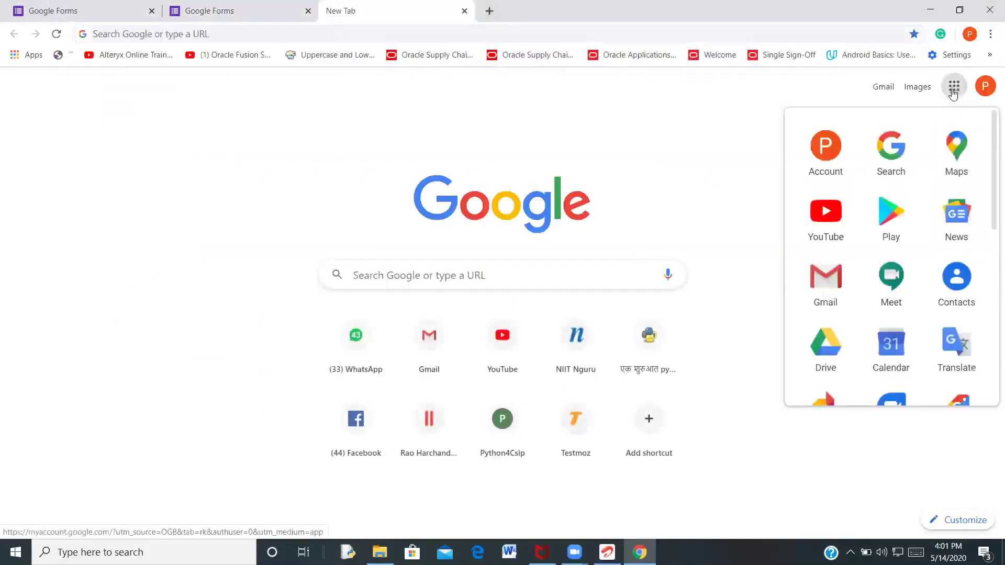
pyautogui.scroll(-3, 910, 293)
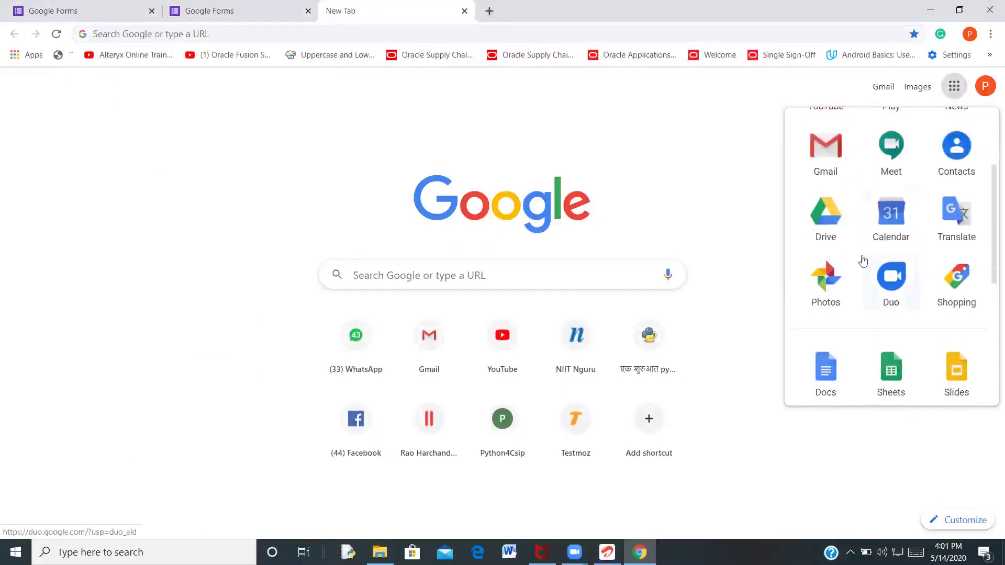
pyautogui.click(830, 227)
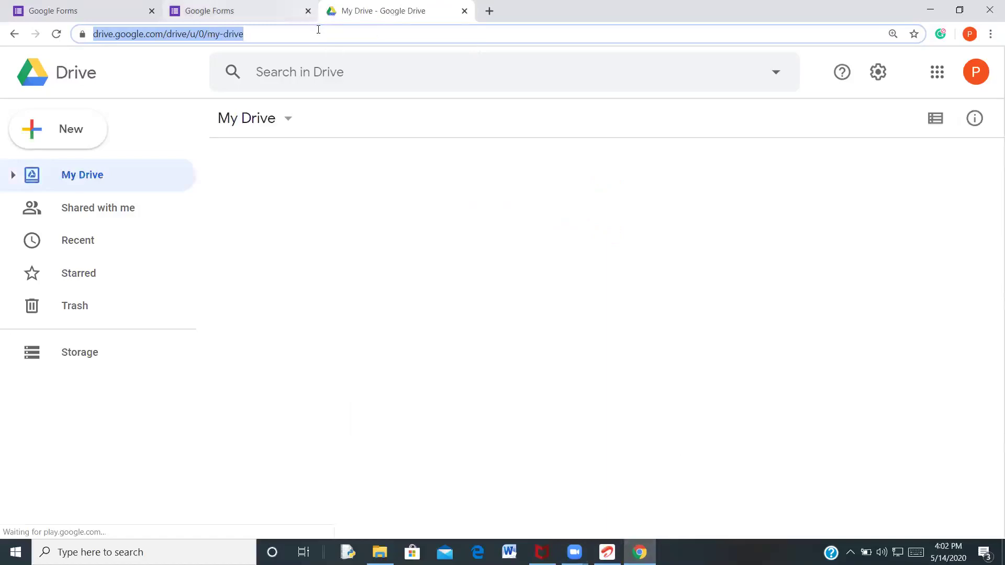
pyautogui.click(290, 124)
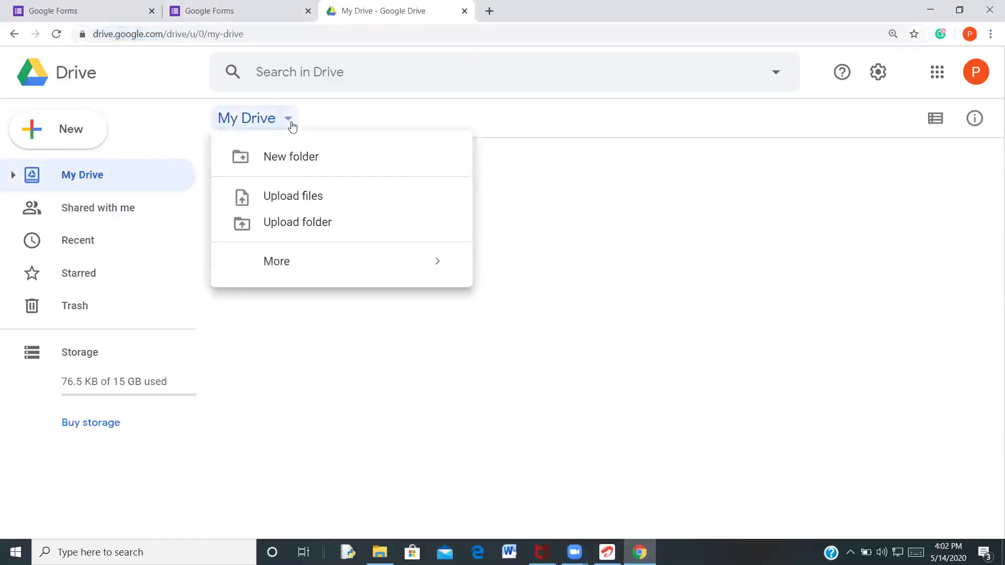
pyautogui.moveTo(390, 264)
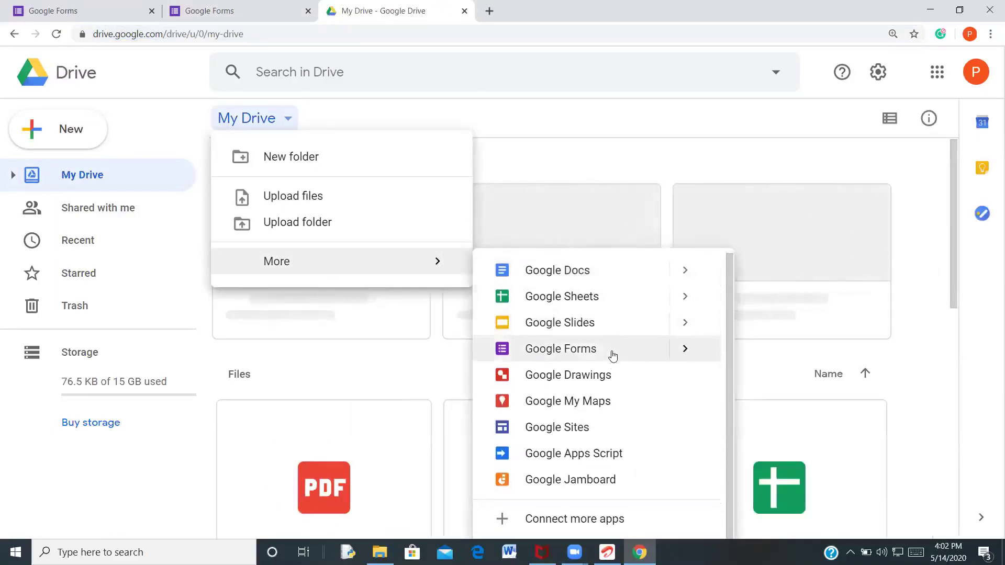
pyautogui.click(613, 356)
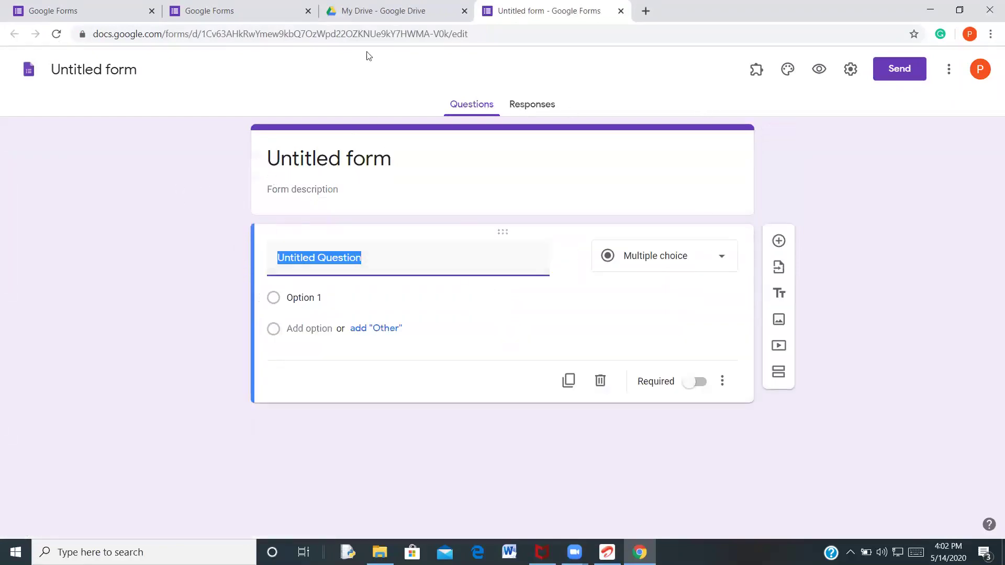
# Close the Drive tab and both Google Forms home tabs, keeping only the new untitled form open
pyautogui.click(464, 10)
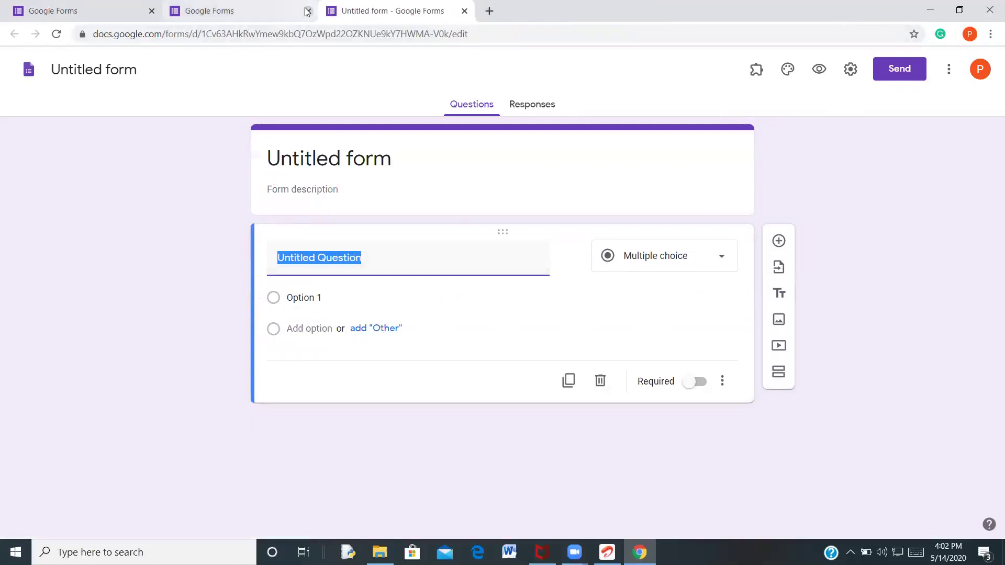
pyautogui.click(307, 10)
pyautogui.click(152, 11)
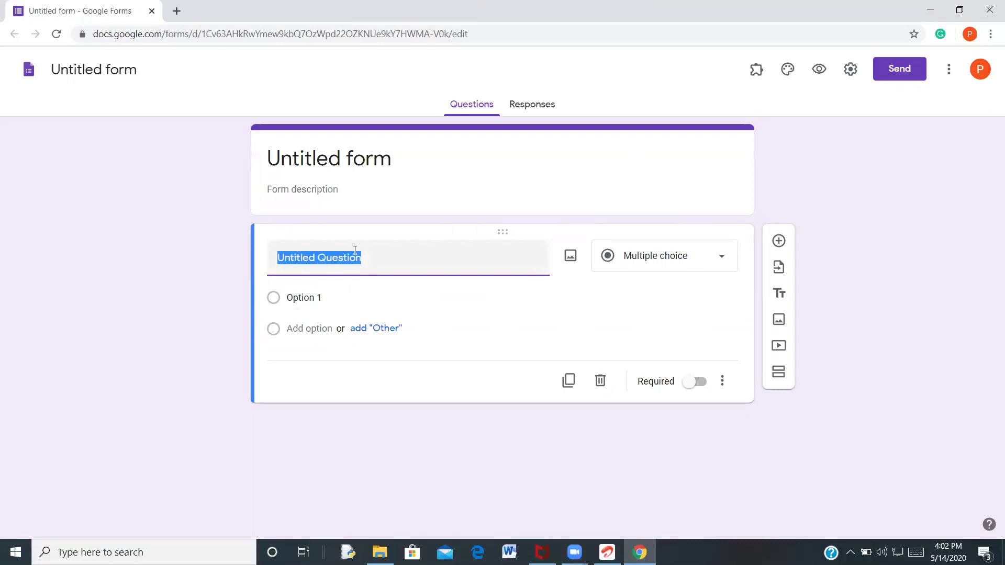
# In the form's presentation settings, disable the link to submit another response
pyautogui.click(851, 76)
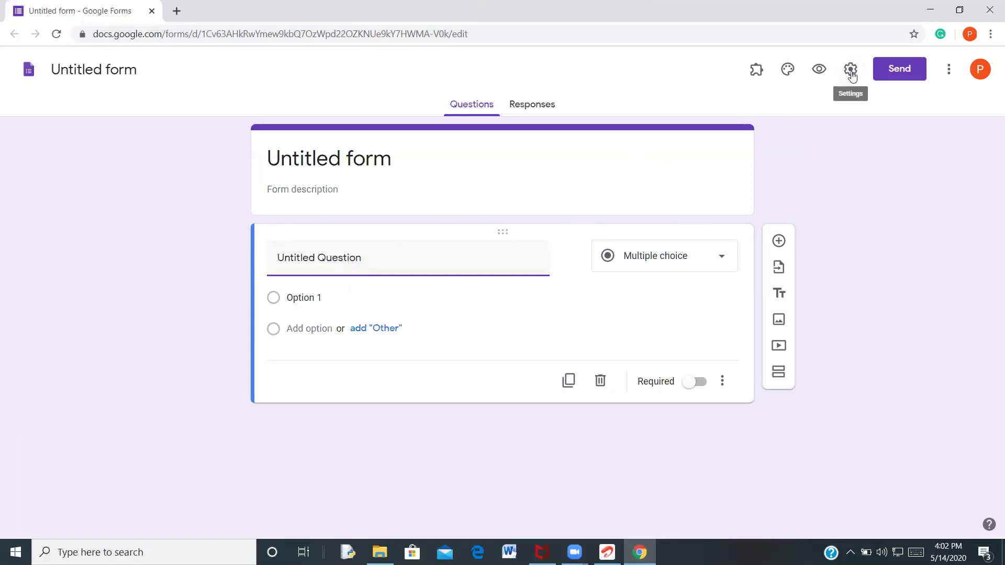
pyautogui.click(852, 76)
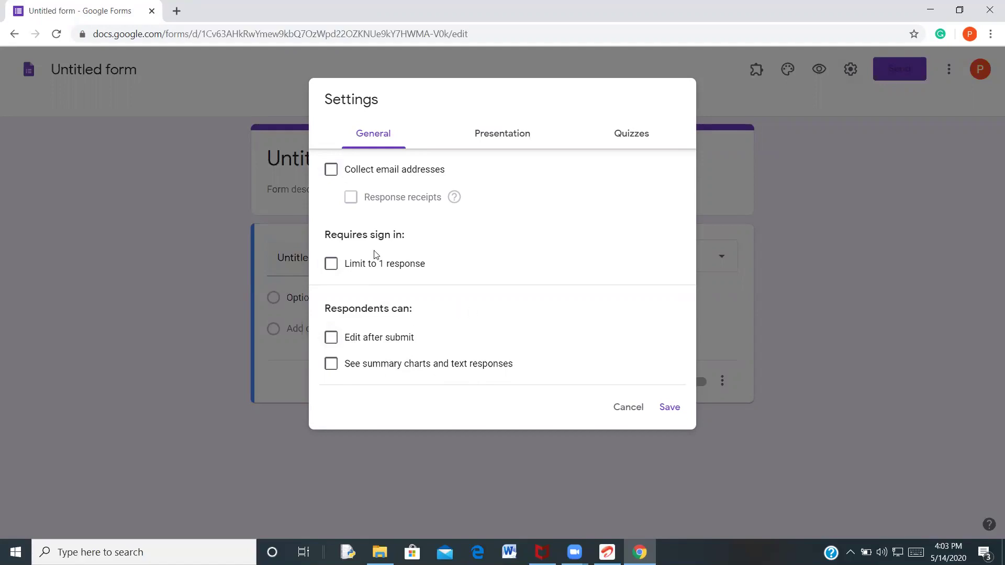
pyautogui.click(514, 135)
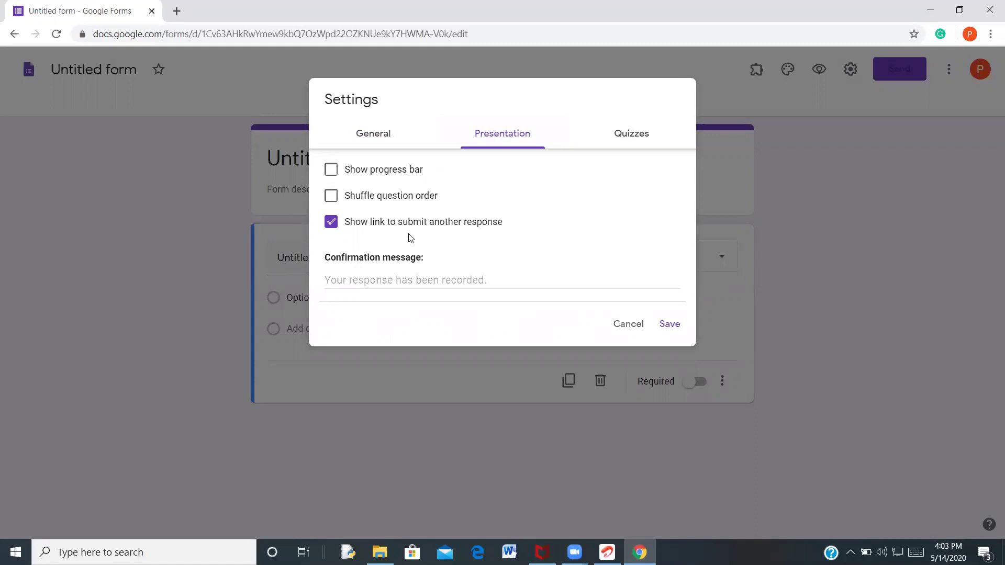
pyautogui.click(332, 224)
# Set the confirmation message to "Successfully submitted" and save the form settings
pyautogui.click(364, 276)
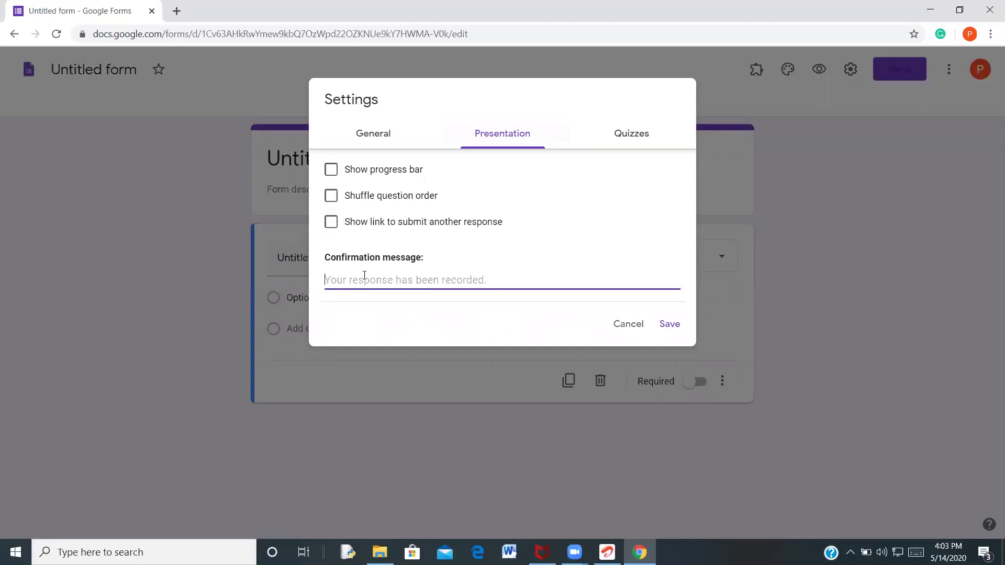
pyautogui.write('Sucess')
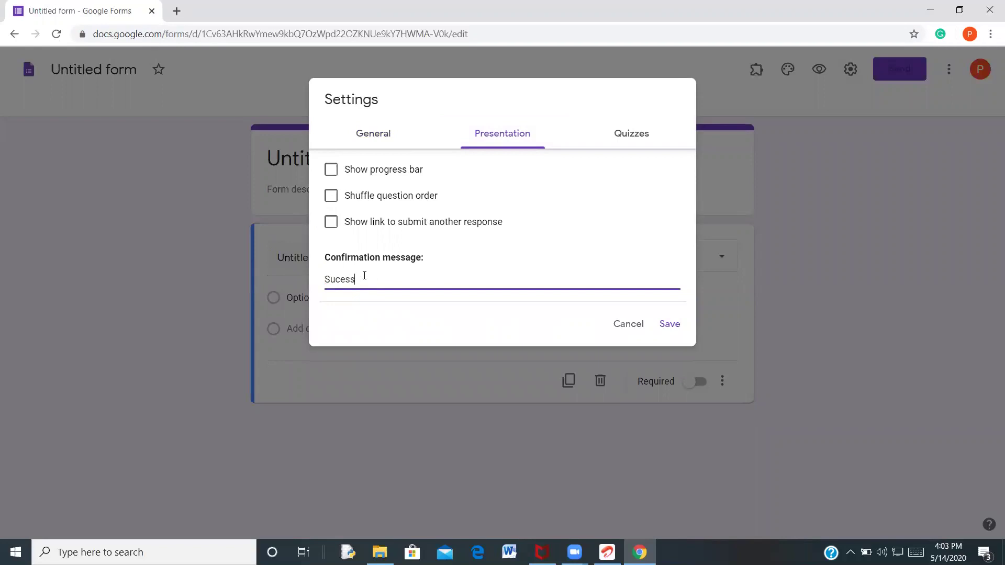
pyautogui.write('fully subitted')
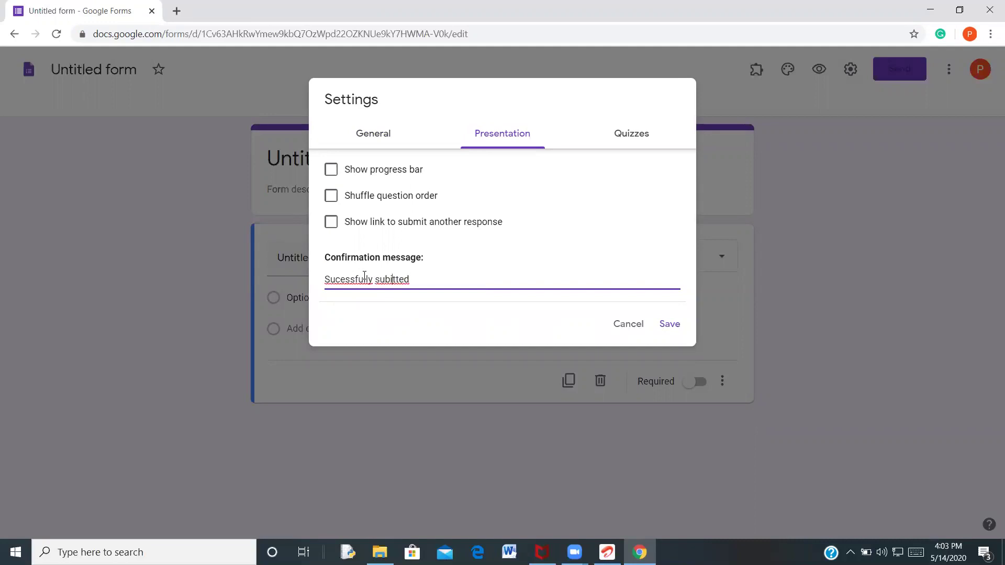
pyautogui.write('m')
pyautogui.write('s')
pyautogui.press('BackSpace')
pyautogui.write('c')
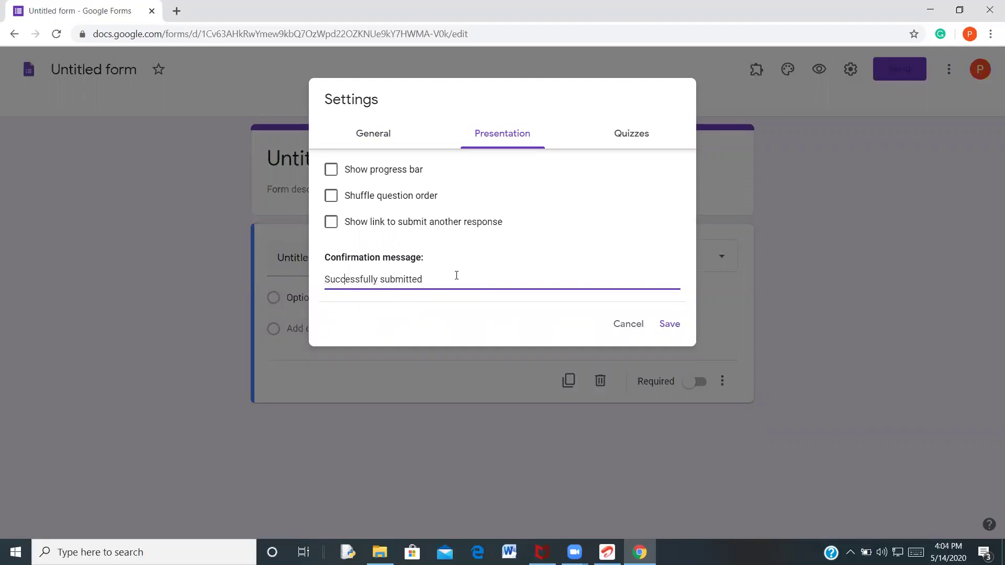
pyautogui.click(672, 326)
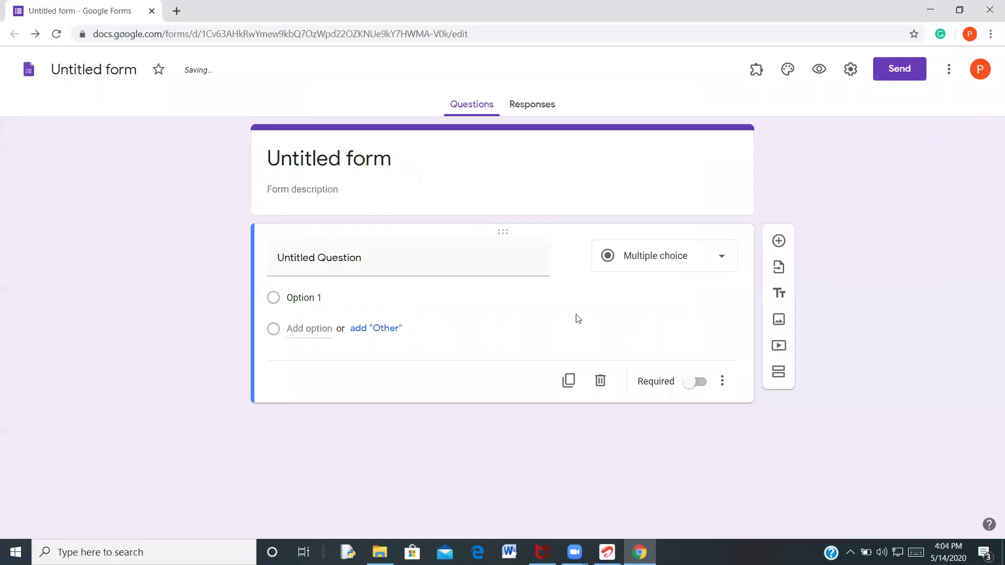
# Make the form a quiz in its settings and save the change
pyautogui.click(850, 70)
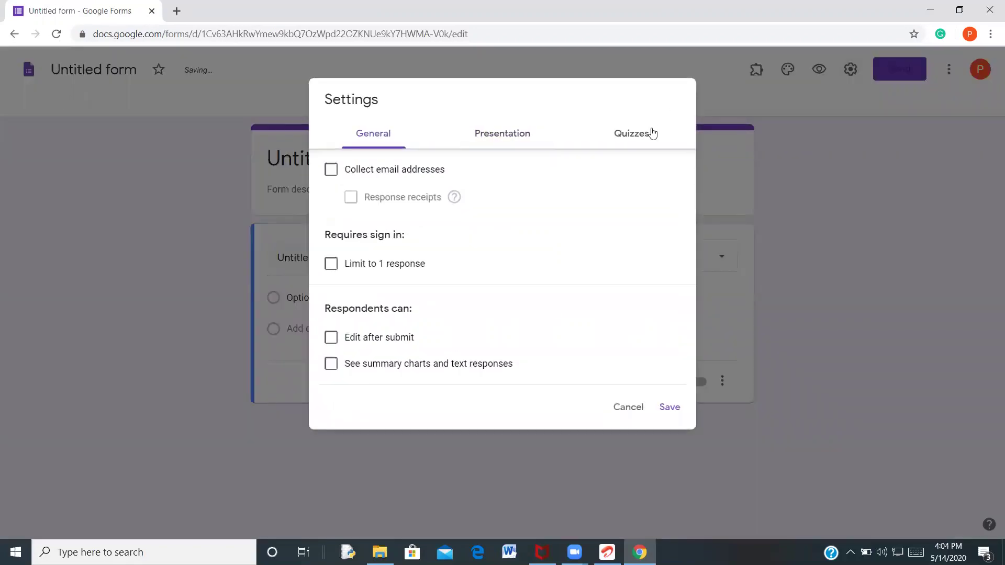
pyautogui.click(633, 134)
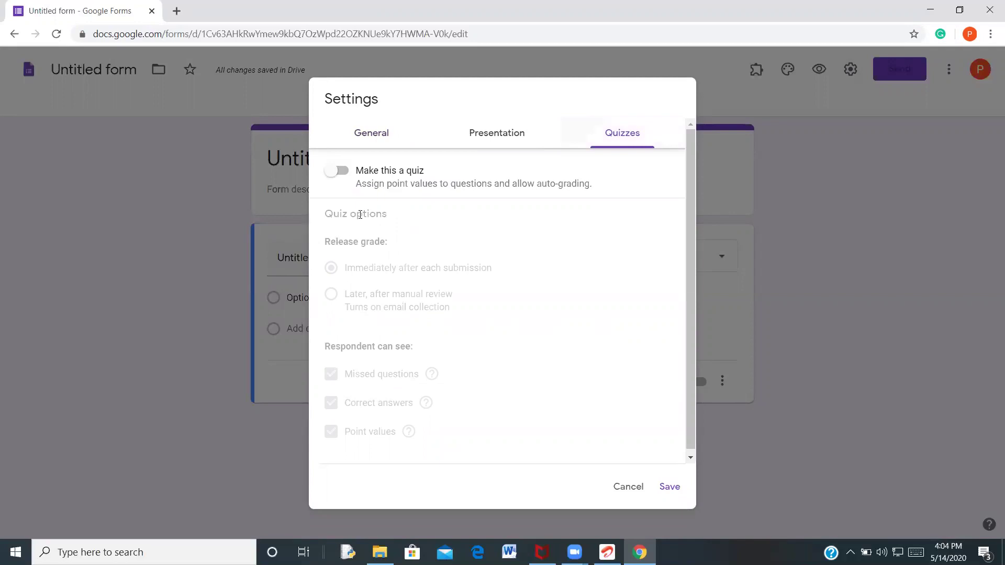
pyautogui.click(349, 177)
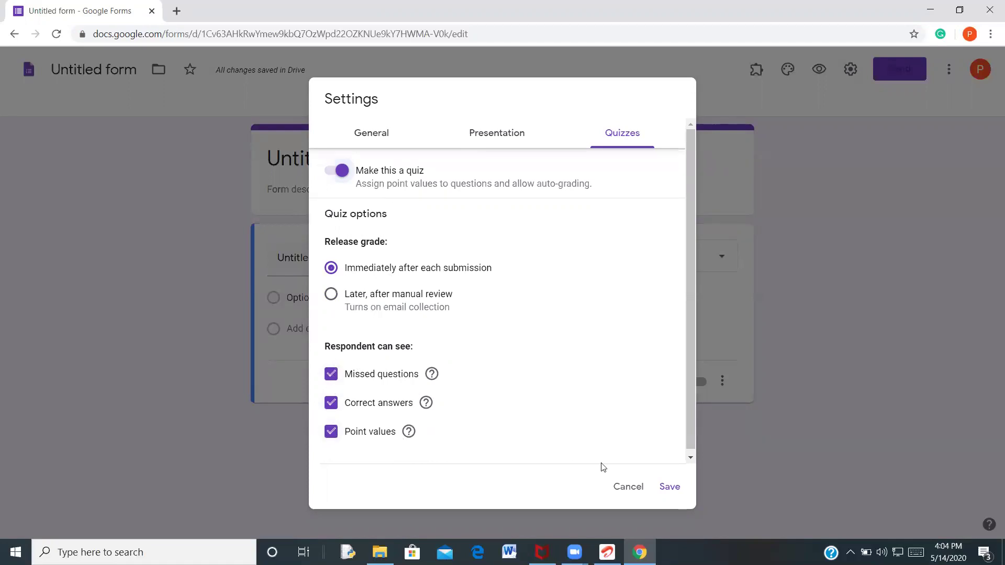
pyautogui.click(670, 488)
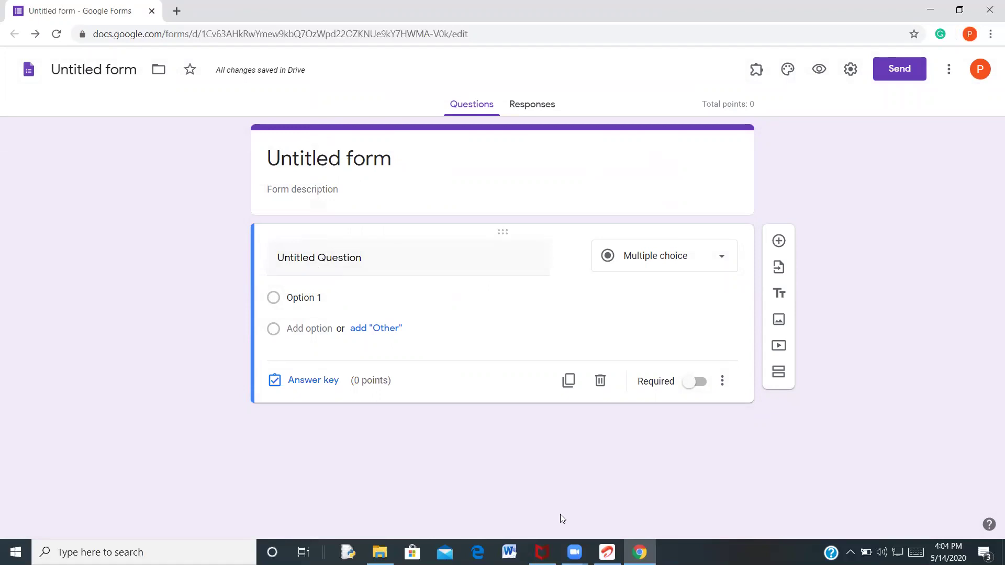
# Title the form "RHM PUBLIC SR. SEC. SCHOOL" and enter "ONLINE ASSESMENT-1" as its description
pyautogui.click(339, 161)
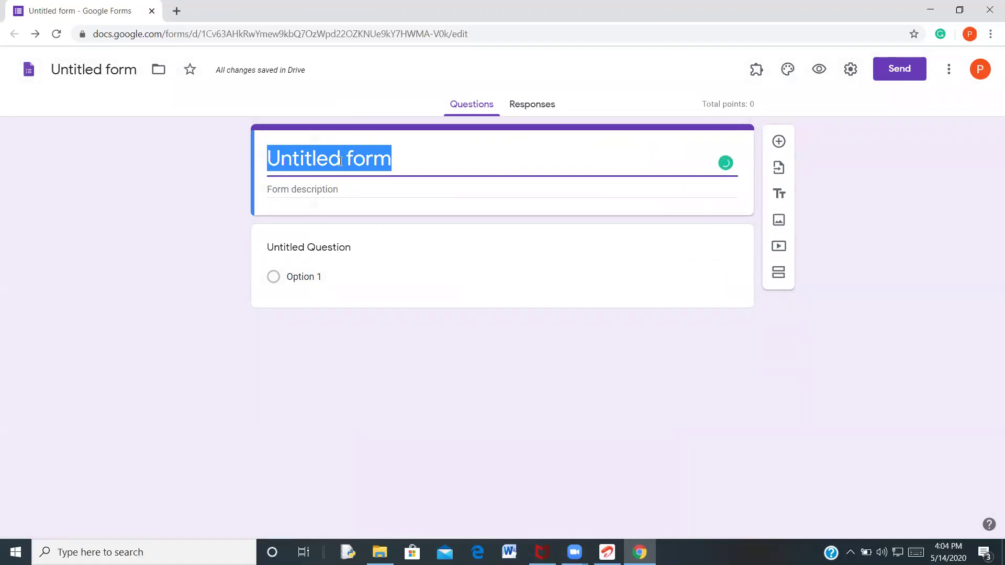
pyautogui.write('RHM ')
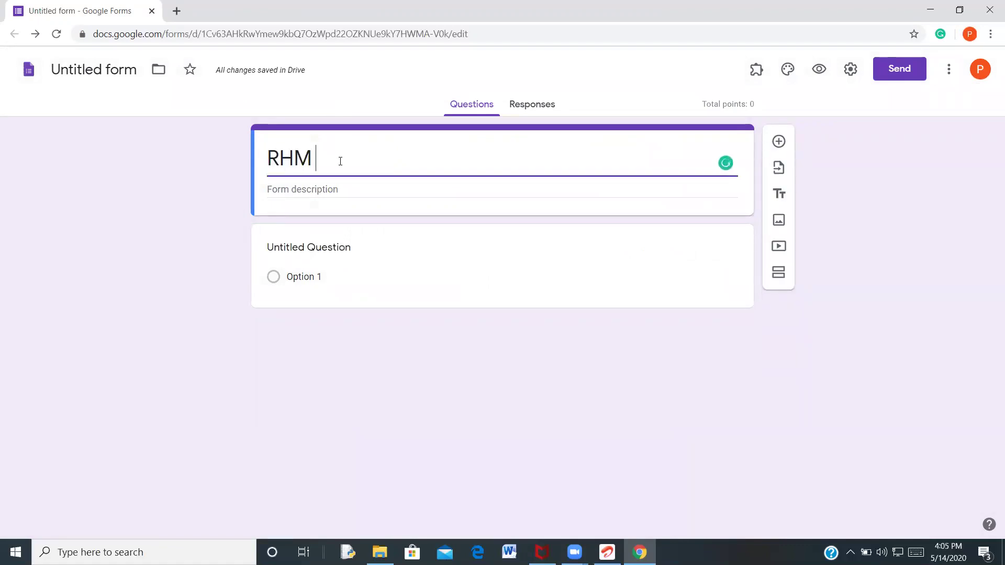
pyautogui.write('PUBLIC SR. SEC. SCHOOL')
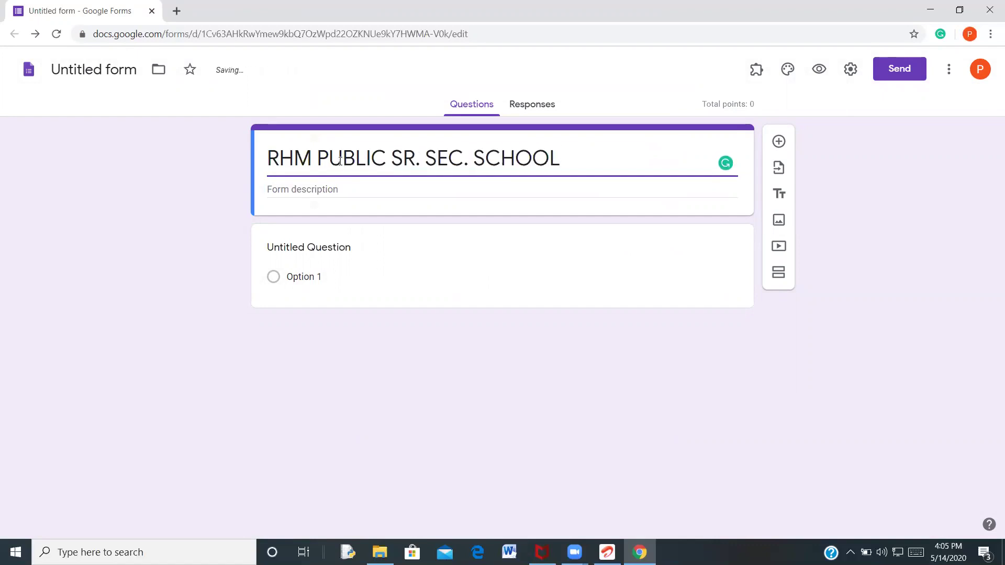
pyautogui.click(337, 203)
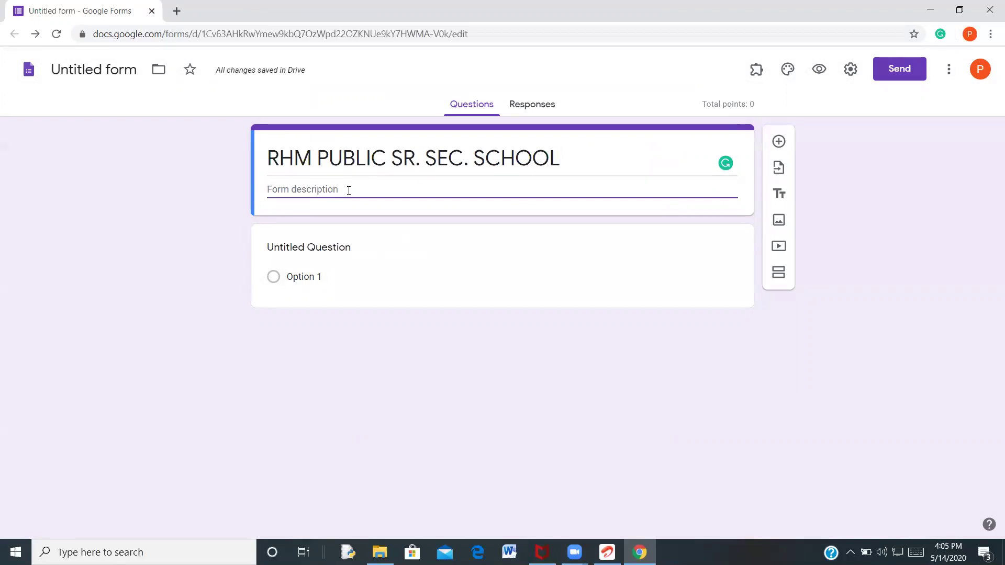
pyautogui.write('ONLINE ASSES')
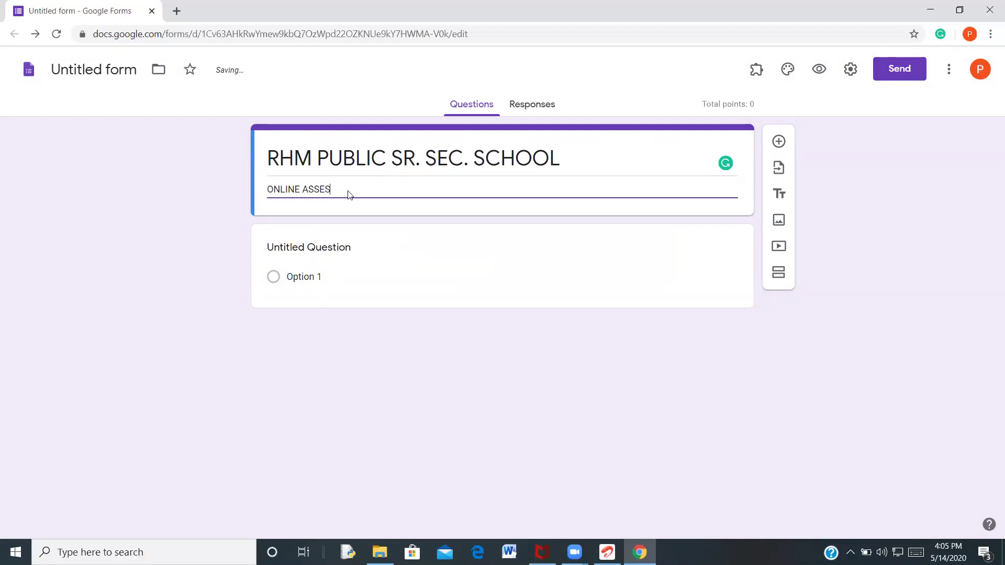
pyautogui.write('MENT-1')
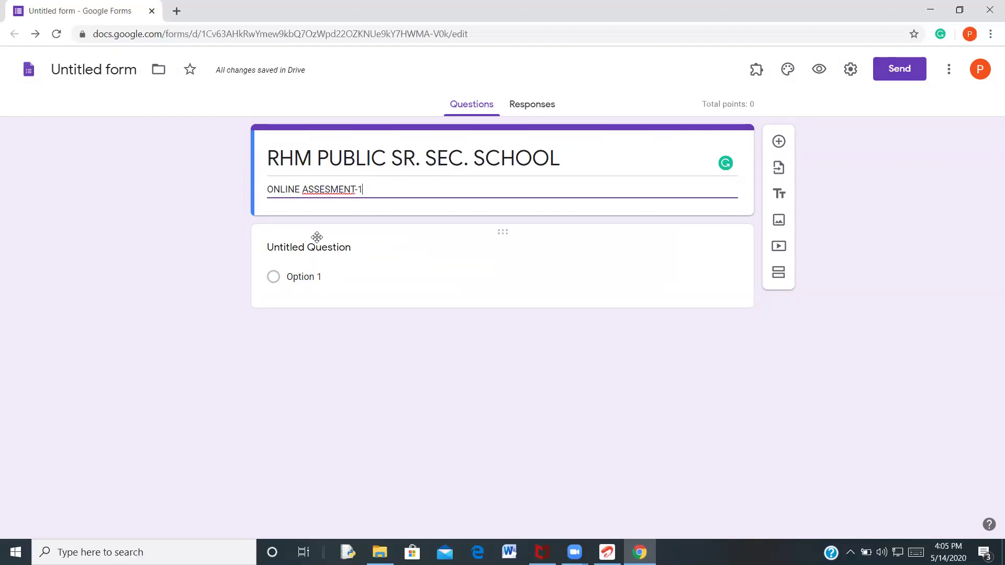
# Keep the first question as Multiple choice and enter "Fullform of CPU?" as its text
pyautogui.click(335, 252)
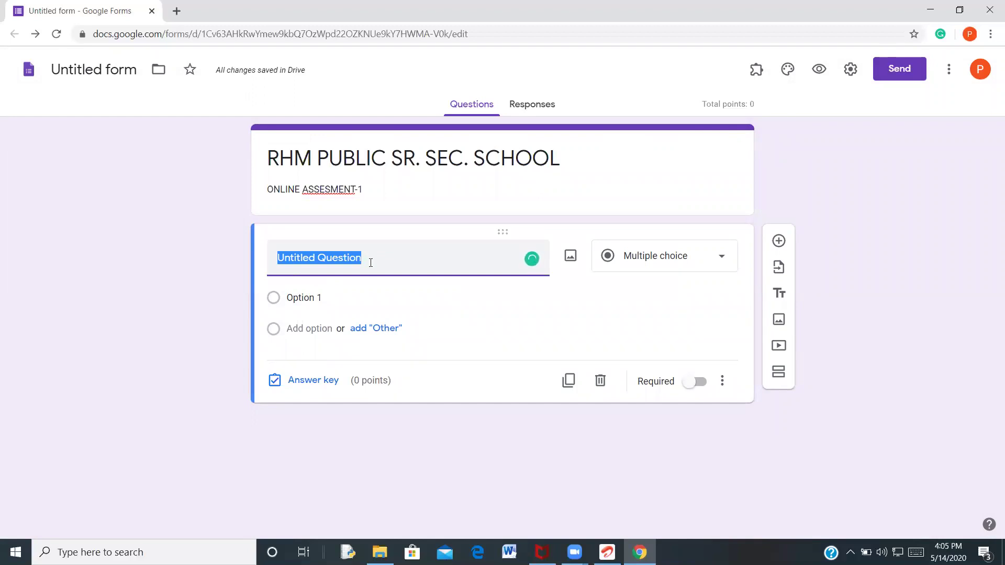
pyautogui.click(722, 260)
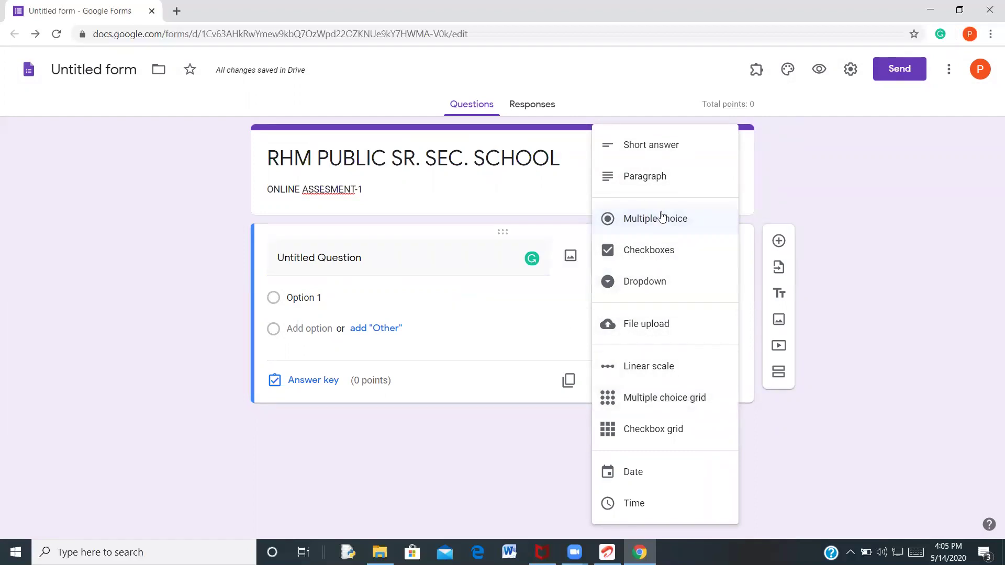
pyautogui.click(646, 220)
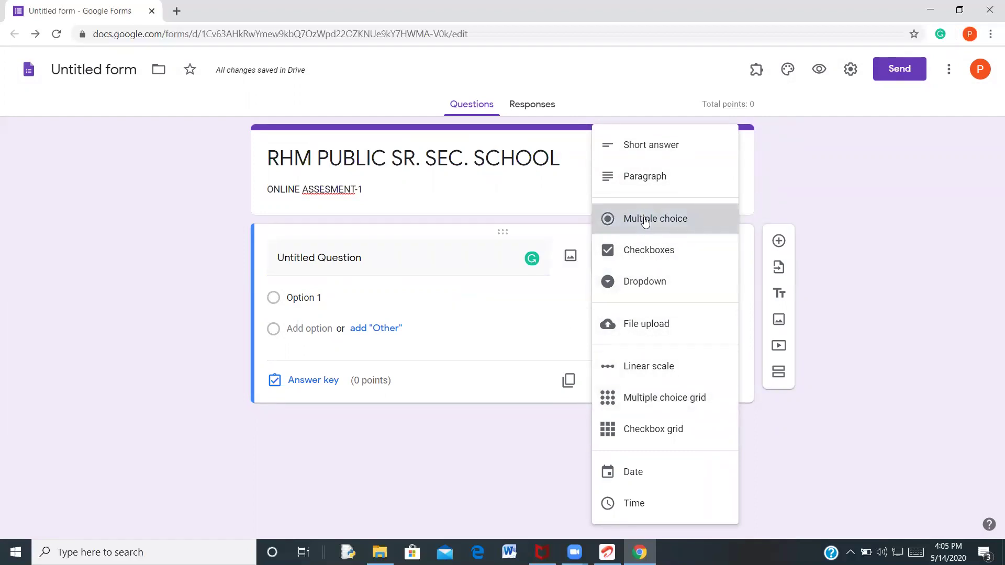
pyautogui.click(382, 259)
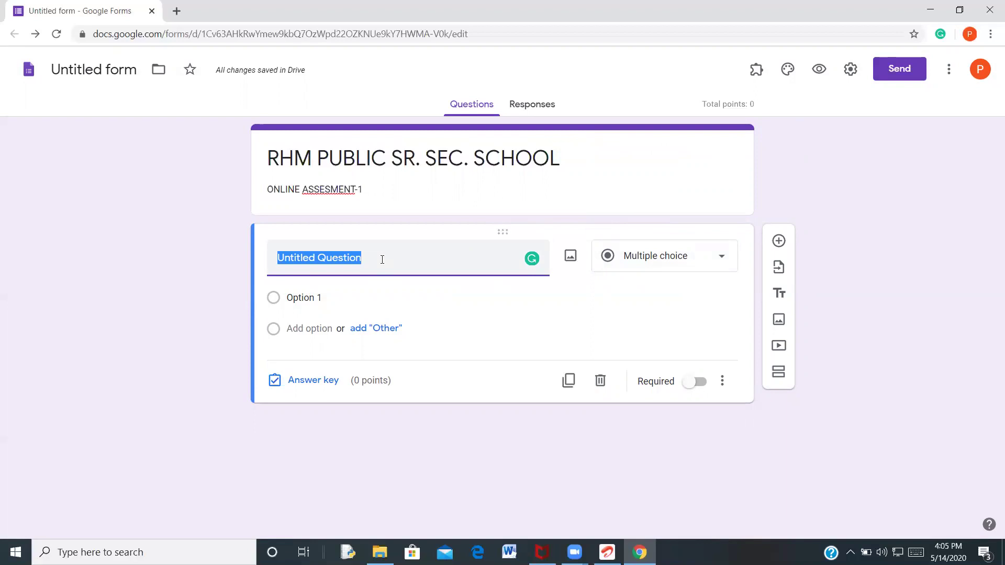
pyautogui.write('Full')
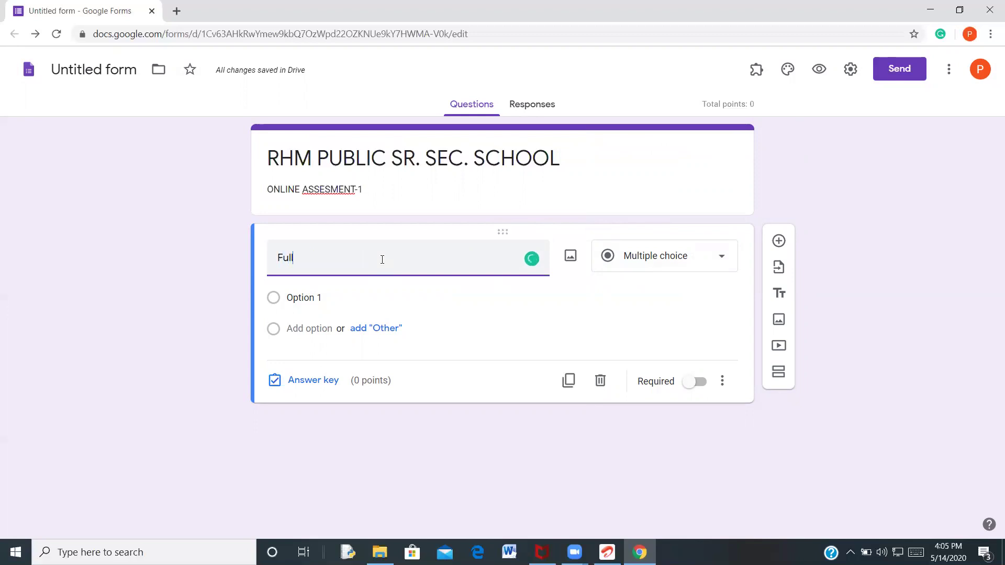
pyautogui.write('form of ')
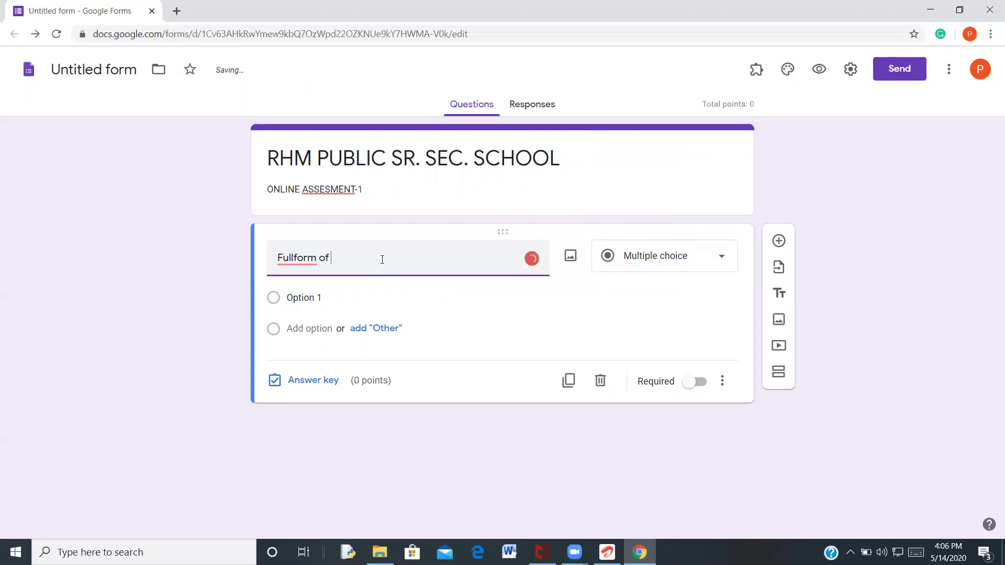
pyautogui.write('C')
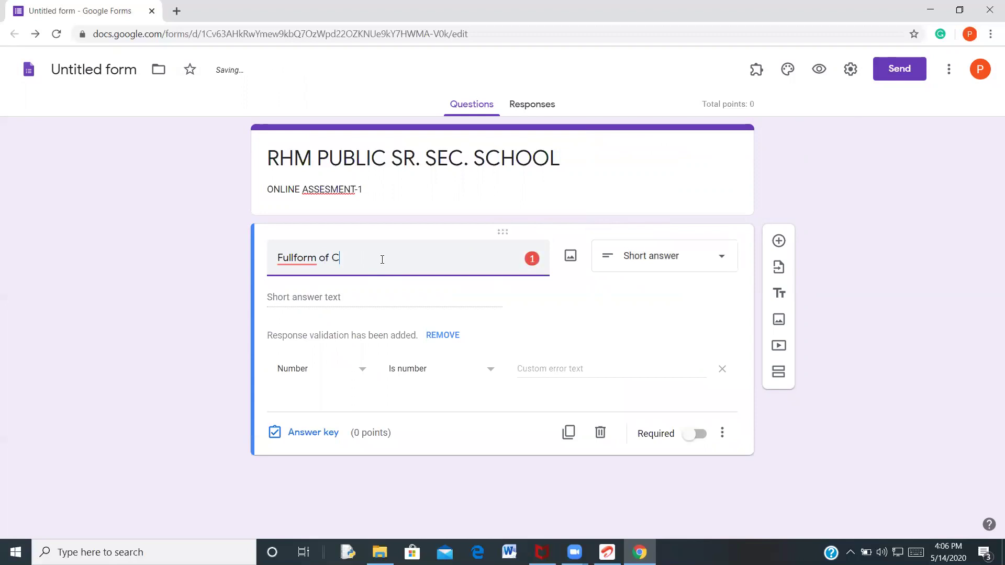
pyautogui.write('PU?')
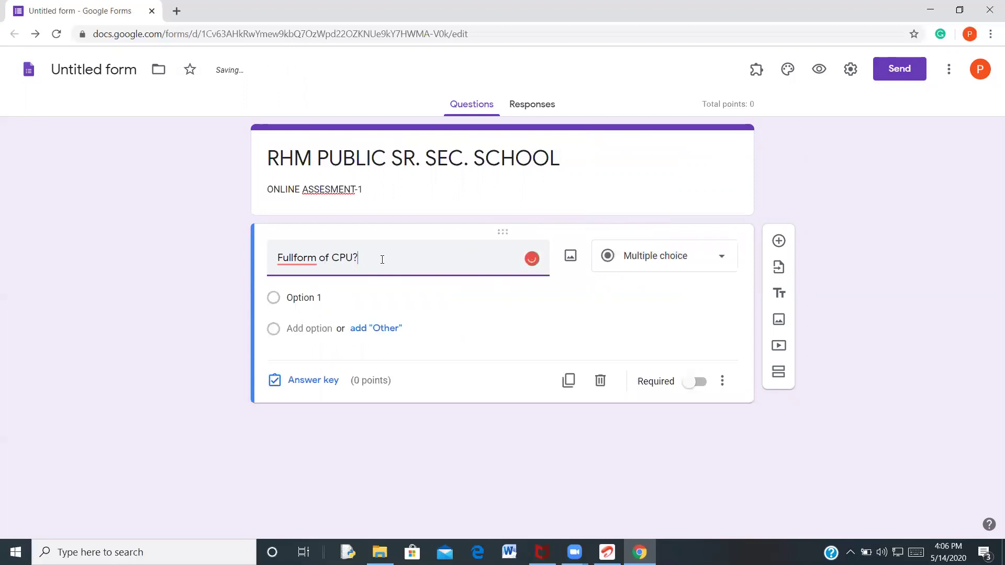
# Number the first question and correct its wording so that it reads "1. Full form of CPU?"
pyautogui.click(278, 258)
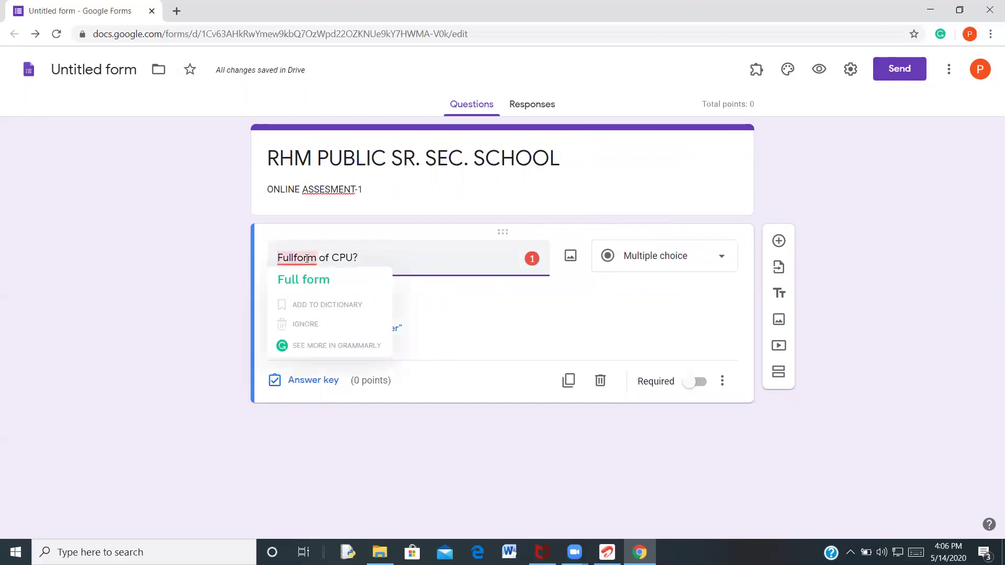
pyautogui.write('1')
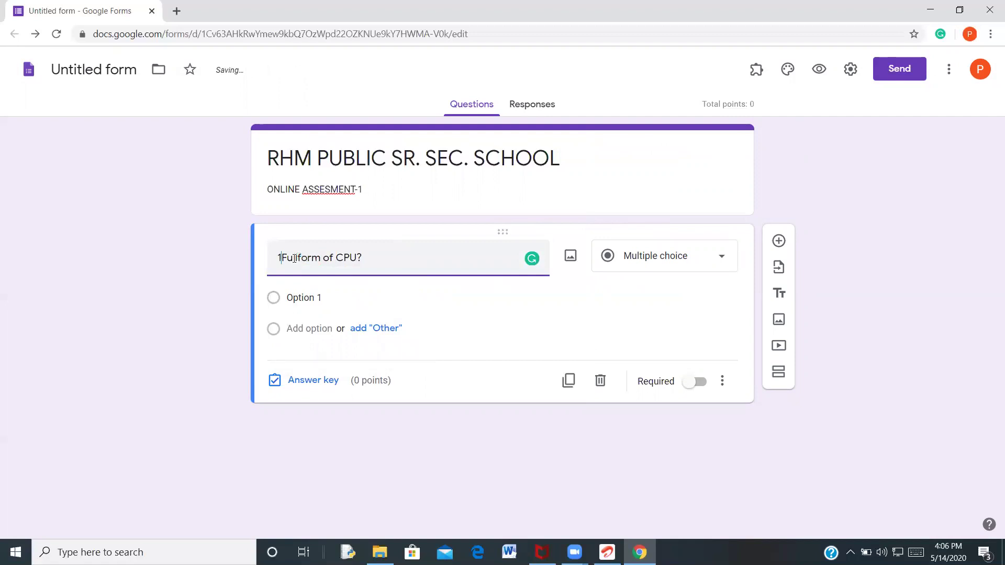
pyautogui.write('.')
pyautogui.press('Right')
pyautogui.press('Right')
pyautogui.press('Right')
pyautogui.press('Right')
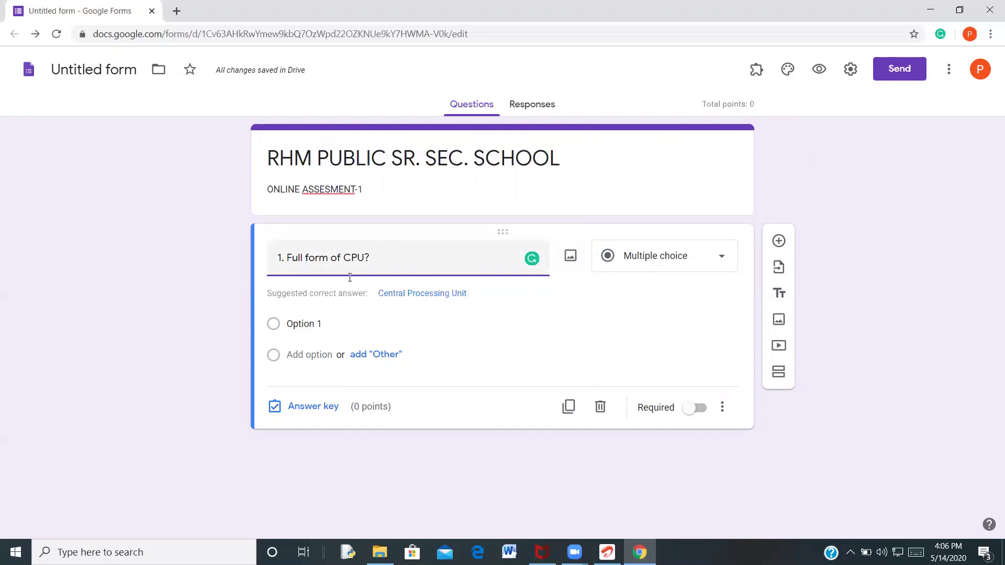
# Enter "Central Processing Unit" as the question's first answer option and add a second option
pyautogui.click(309, 323)
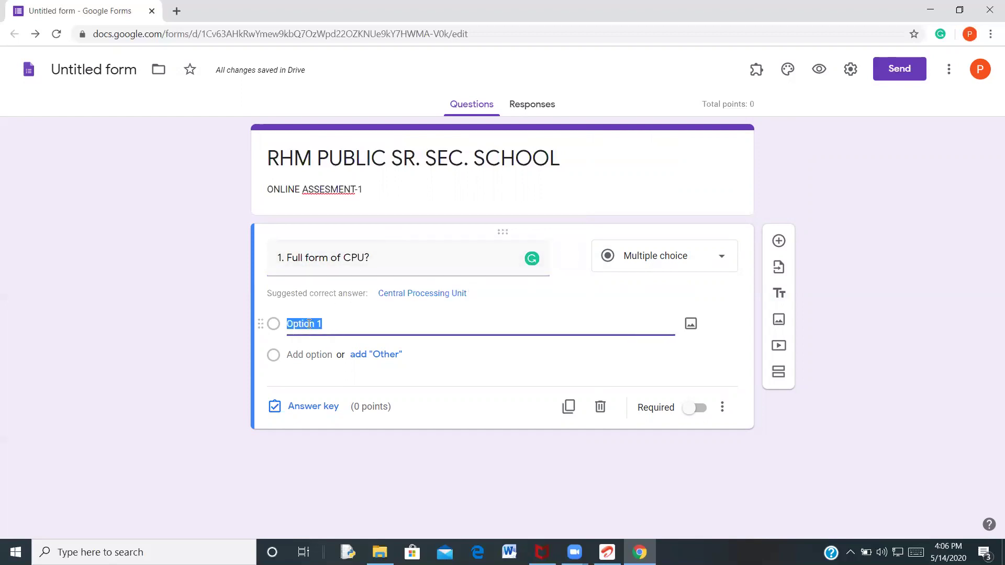
pyautogui.write('Central Processing Unit')
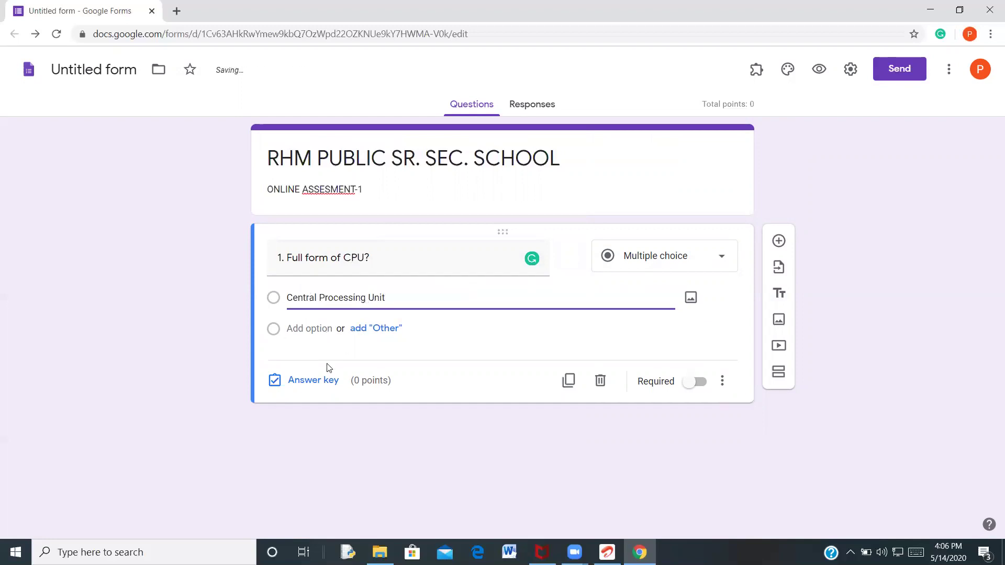
pyautogui.click(317, 329)
# Try to copy the first option's text into the second answer option
pyautogui.tripleClick(368, 299)
pyautogui.hotkey('ctrl', 'c')
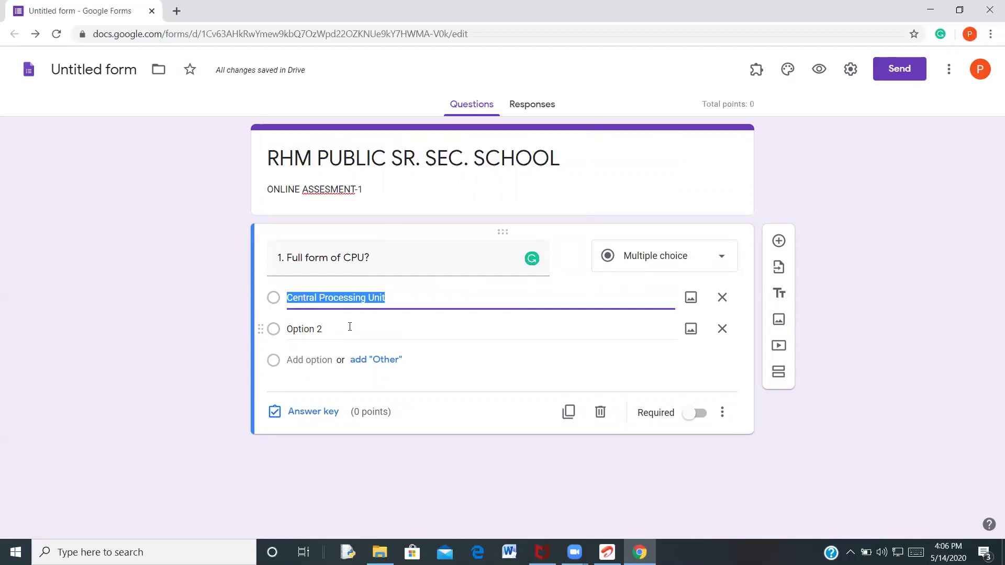
pyautogui.tripleClick(311, 329)
pyautogui.hotkey('ctrl', 'v')
pyautogui.hotkey('ctrl', 'z')
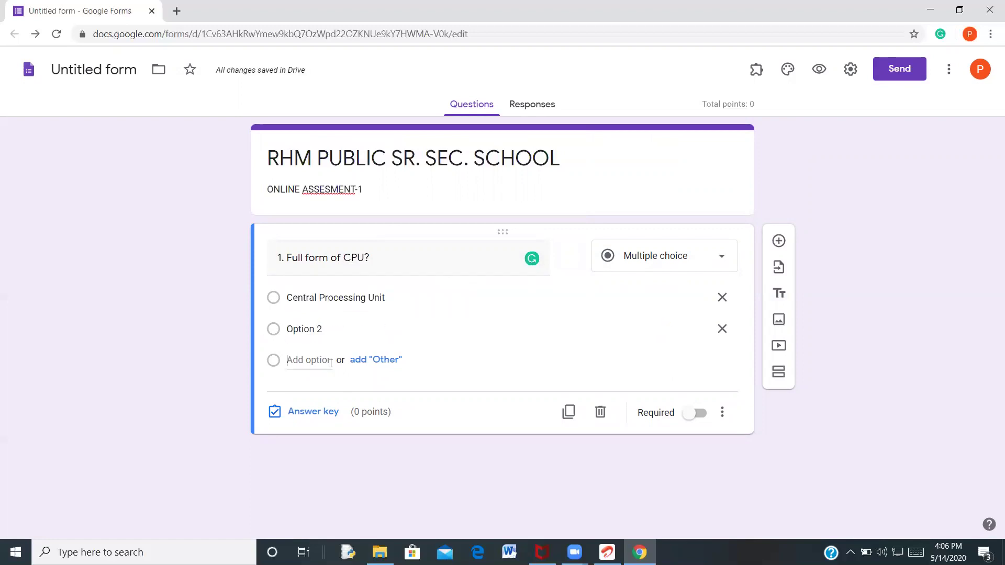
# Add a third and a fourth answer option to the CPU question
pyautogui.click(330, 361)
pyautogui.hotkey('ctrl', 'v')
pyautogui.hotkey('ctrl', 'z')
pyautogui.click(325, 391)
pyautogui.hotkey('ctrl', 'v')
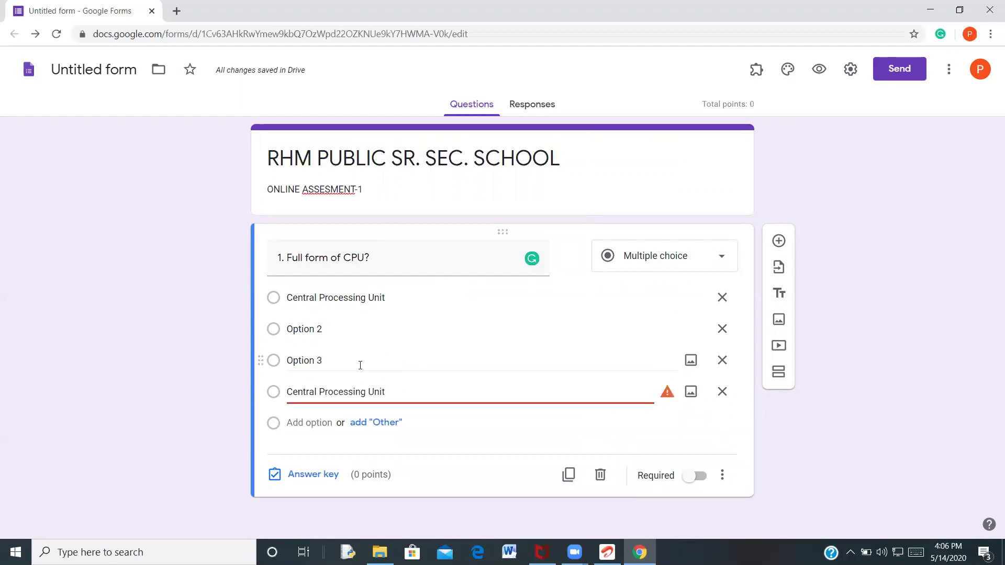
# Try to paste the copied "Central Processing Unit" text over Option 2
pyautogui.tripleClick(359, 362)
pyautogui.click(325, 330)
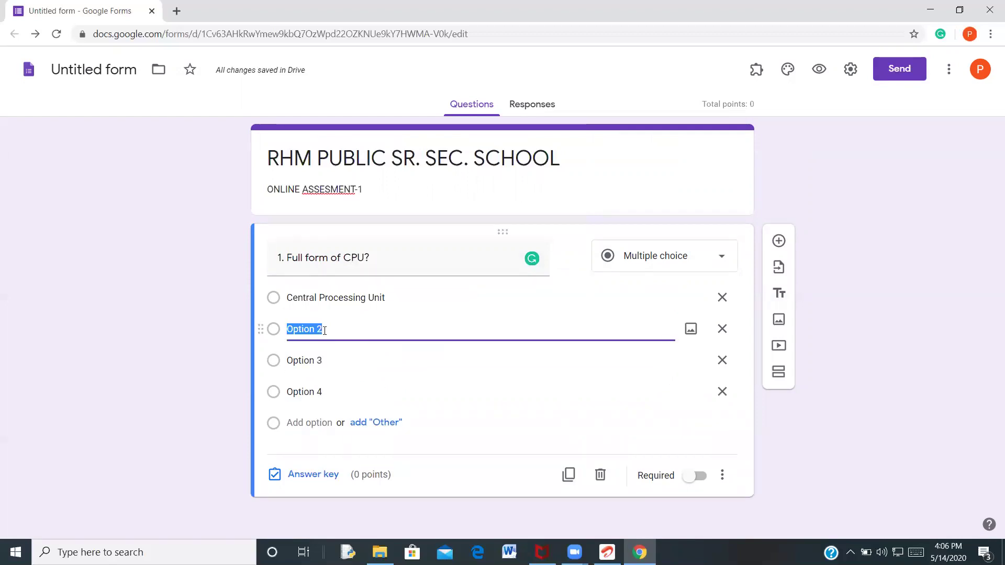
pyautogui.hotkey('ctrl', 'v')
pyautogui.click(412, 373)
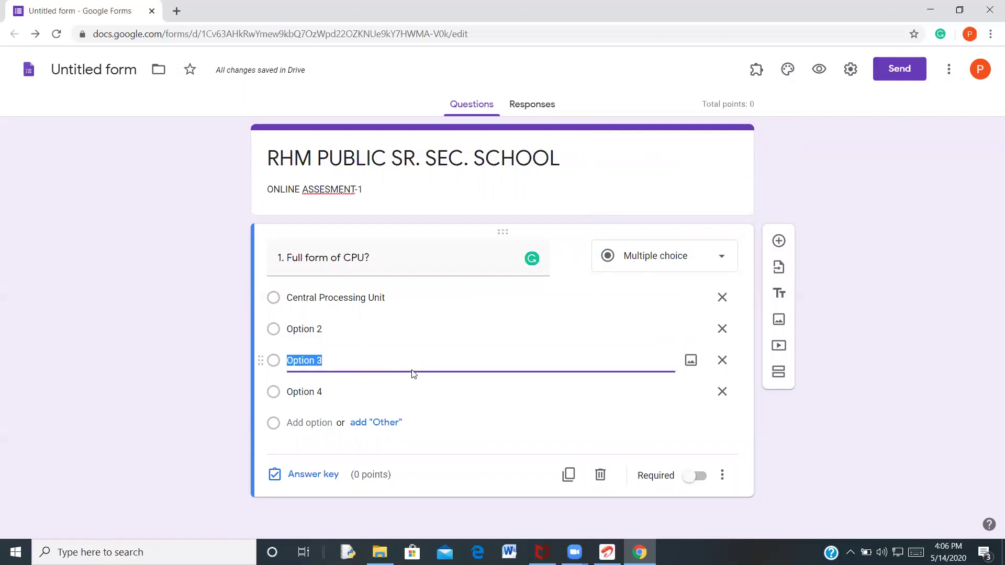
# Replace the second answer option's text with "Central Process Unit"
pyautogui.click(320, 330)
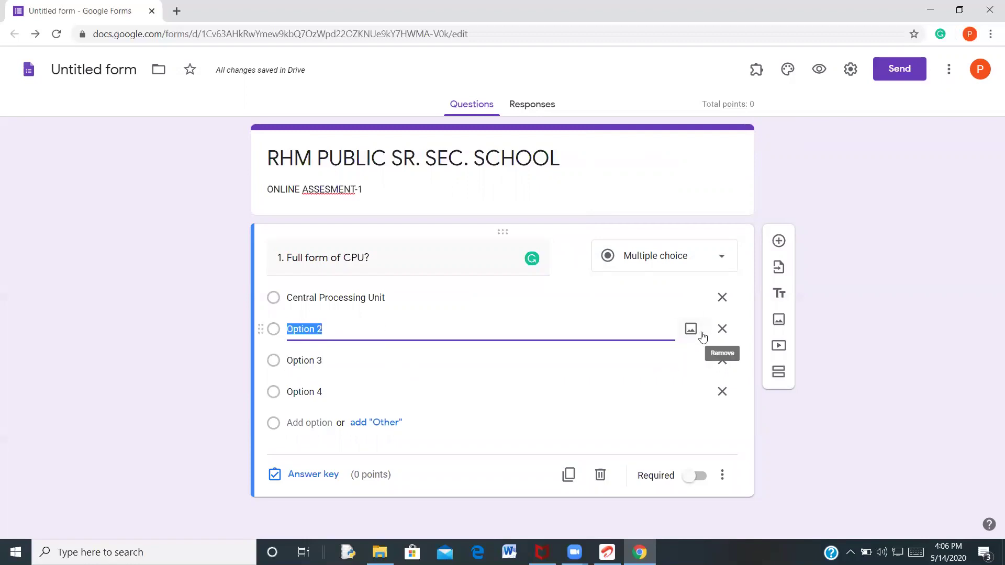
pyautogui.click(353, 328)
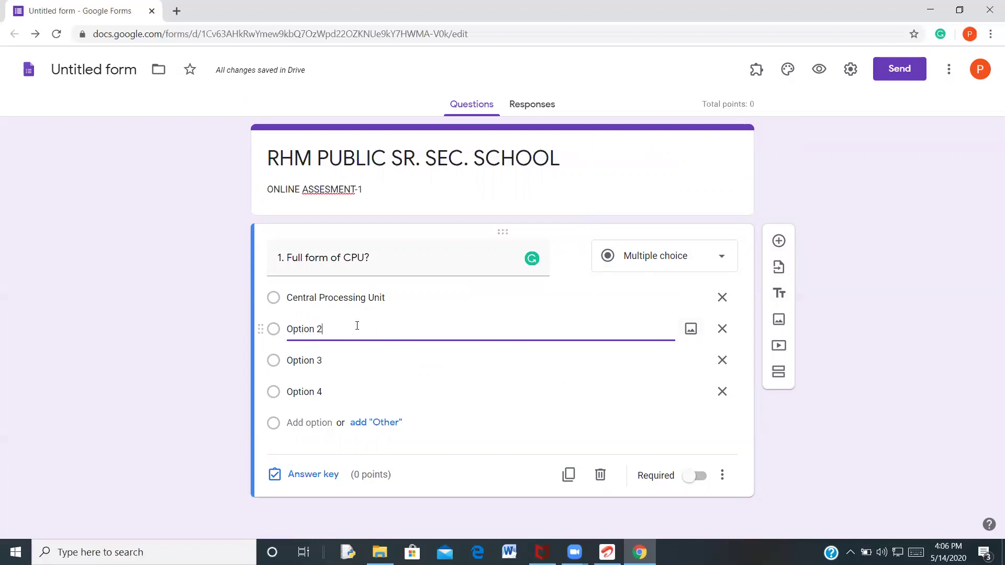
pyautogui.press('BackSpace')
pyautogui.press('BackSpace')
pyautogui.press('BackSpace')
pyautogui.press('BackSpace')
pyautogui.write('Central Pro')
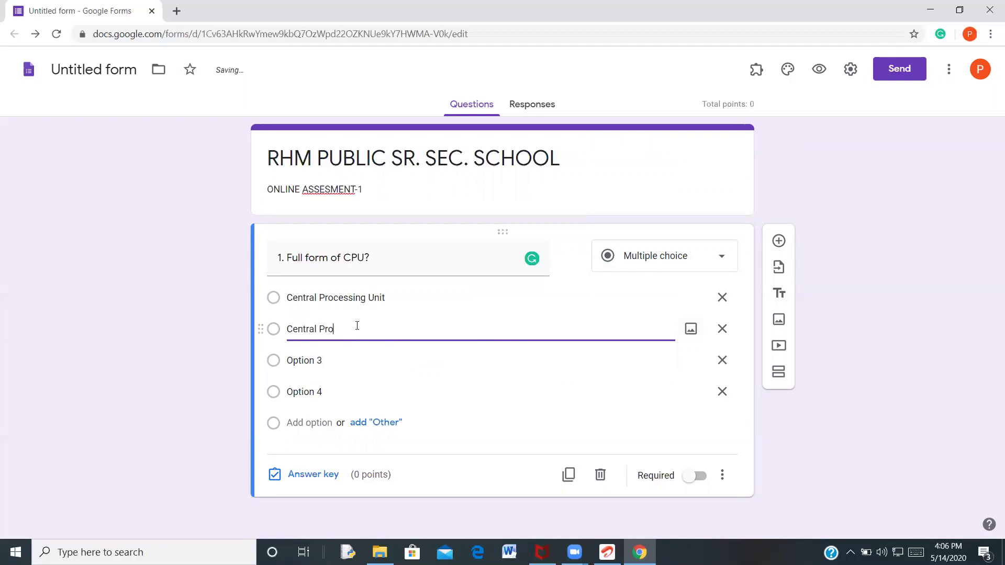
pyautogui.write('cess Unit')
# Set the third answer option to "Central price Unit" and the fourth to "Central Price Unified"
pyautogui.click(305, 359)
pyautogui.write('C')
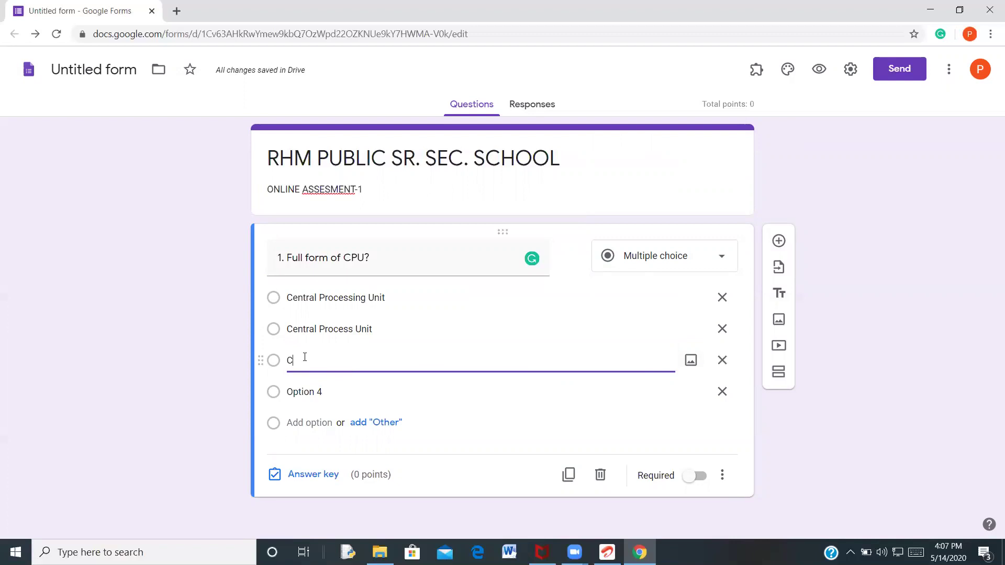
pyautogui.write('entral')
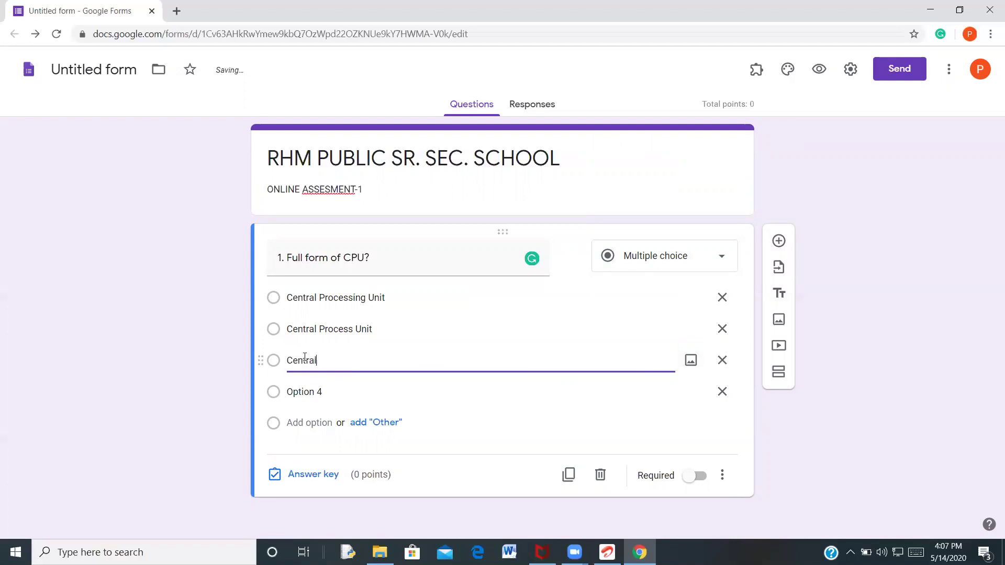
pyautogui.write(' price Unit')
pyautogui.click(312, 393)
pyautogui.write('Central')
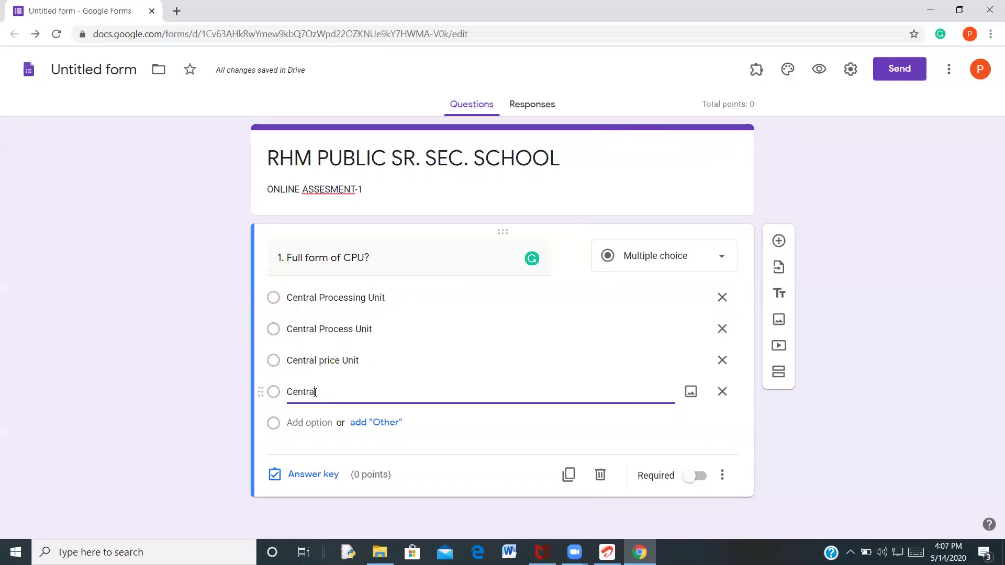
pyautogui.write(' Price')
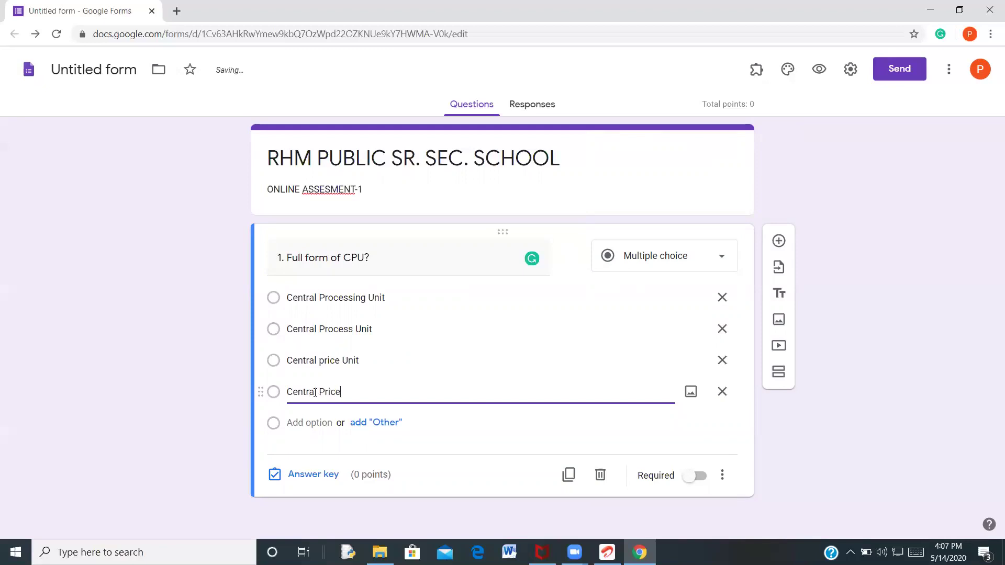
pyautogui.write(' Unified')
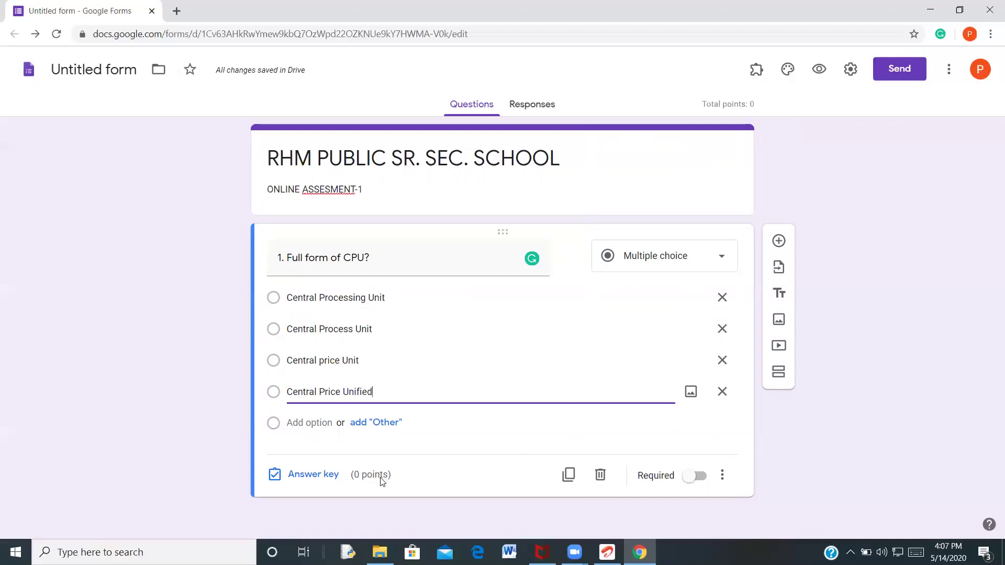
# Give the CPU question 1 point with "Central Processing Unit" as the correct answer, and make the question required
pyautogui.click(347, 476)
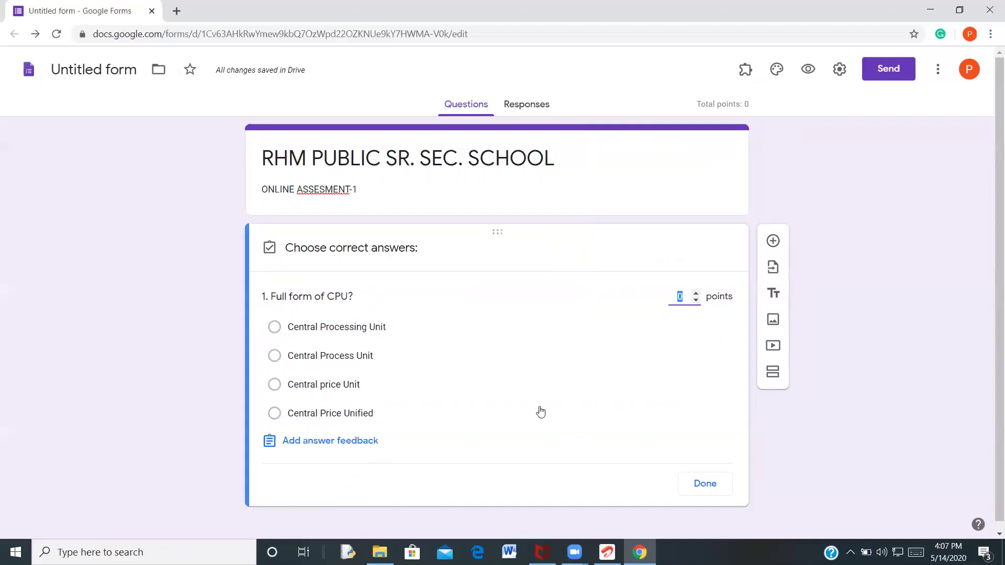
pyautogui.click(697, 293)
pyautogui.click(274, 327)
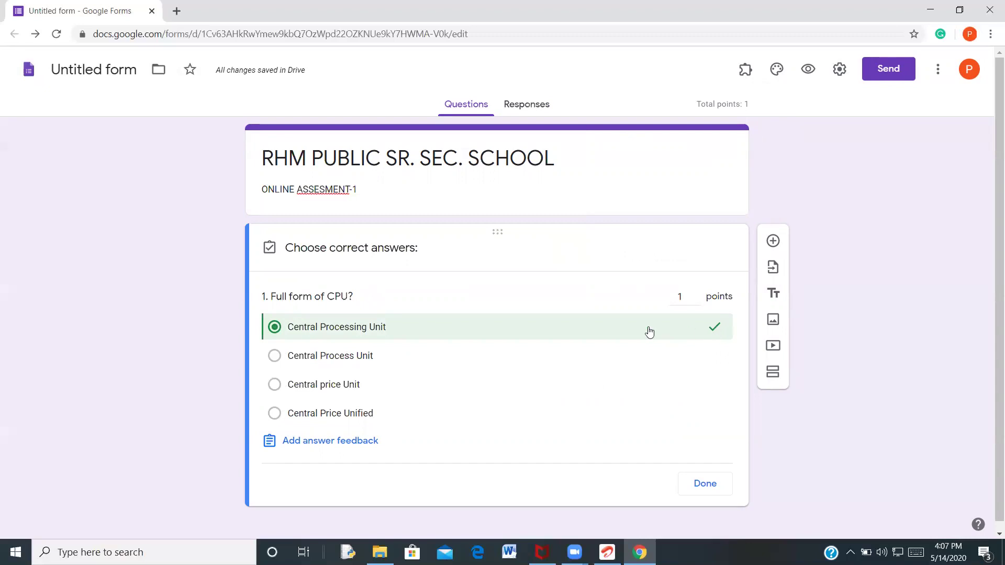
pyautogui.click(708, 481)
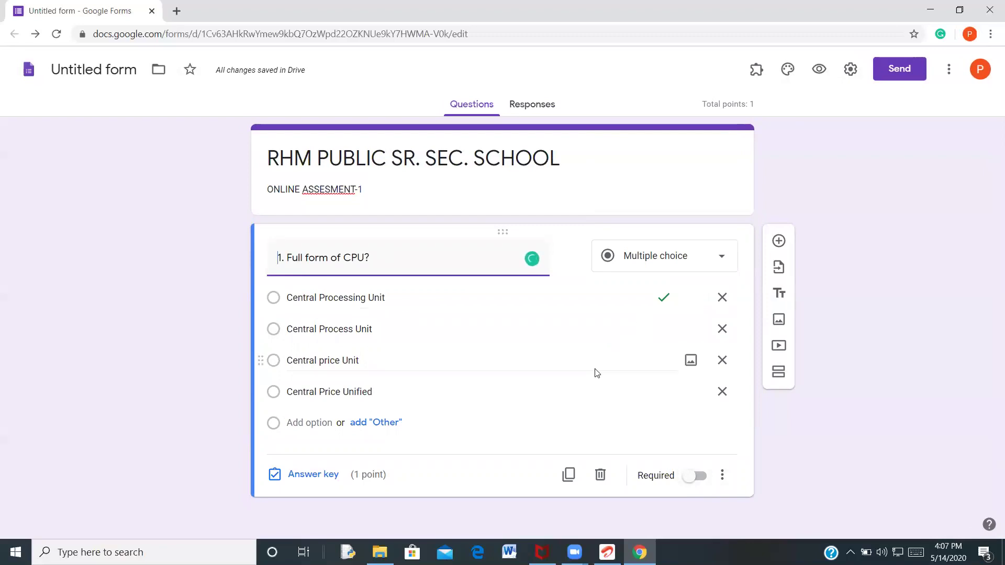
pyautogui.click(701, 480)
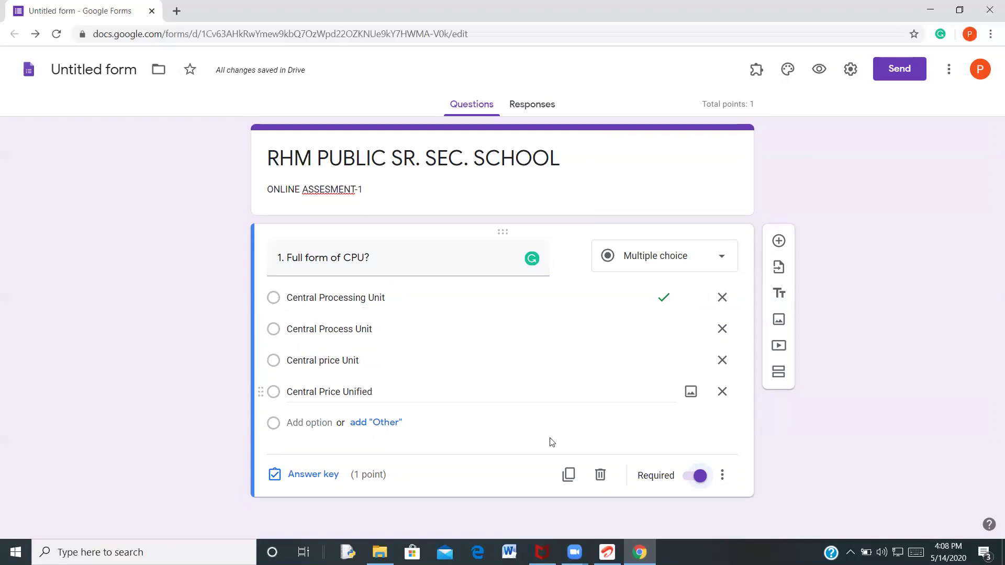
# Add a new question below the CPU question and set its type to Short answer
pyautogui.click(779, 242)
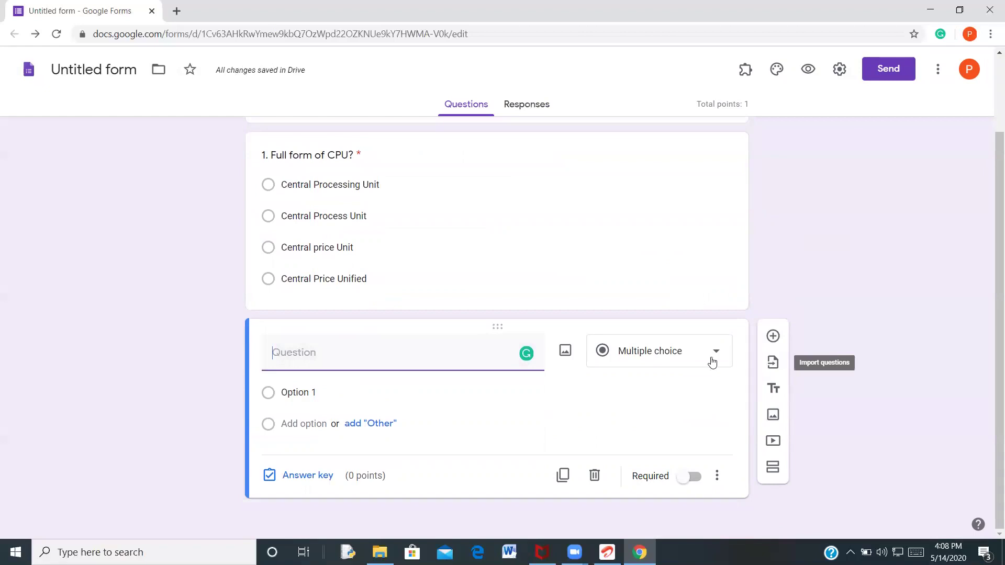
pyautogui.click(715, 353)
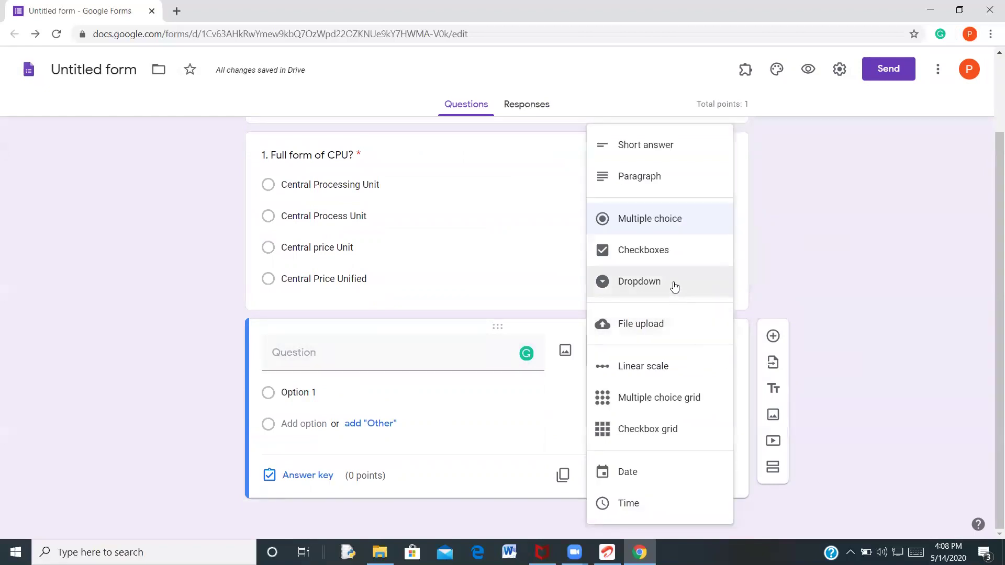
pyautogui.click(662, 150)
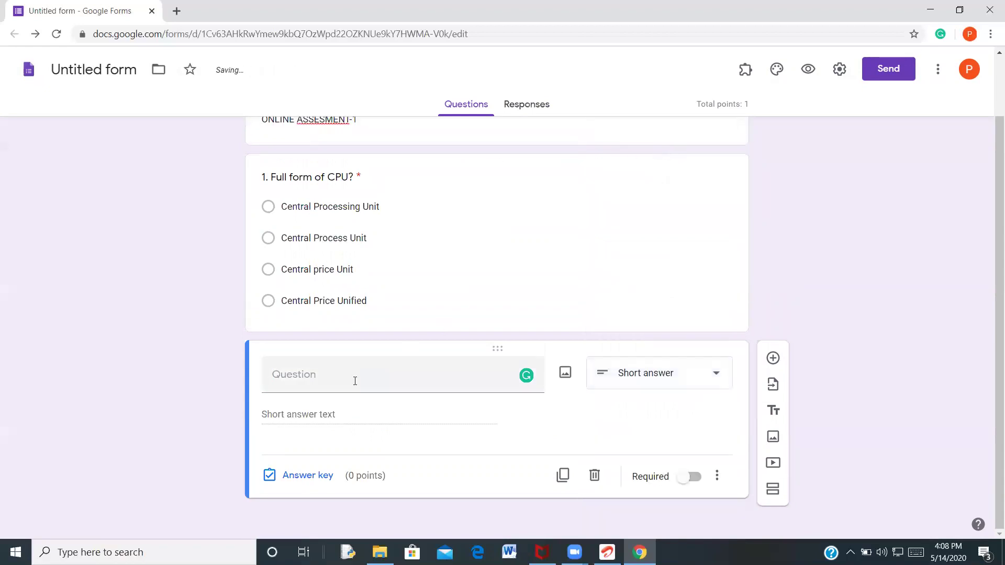
# Enter "2. What is ALU?" as the text of the new short-answer question
pyautogui.click(280, 381)
pyautogui.write('2. wh')
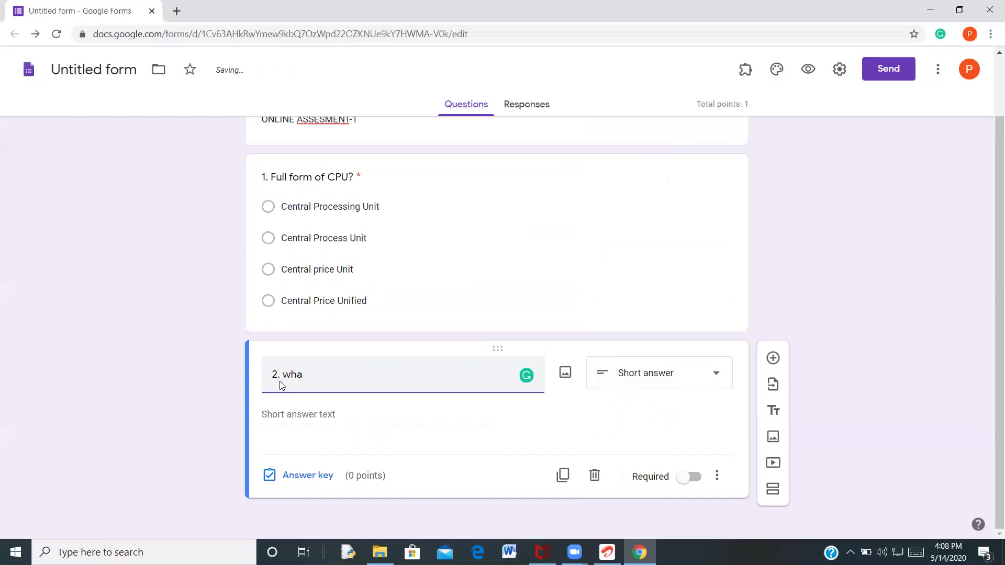
pyautogui.write('a')
pyautogui.press('BackSpace')
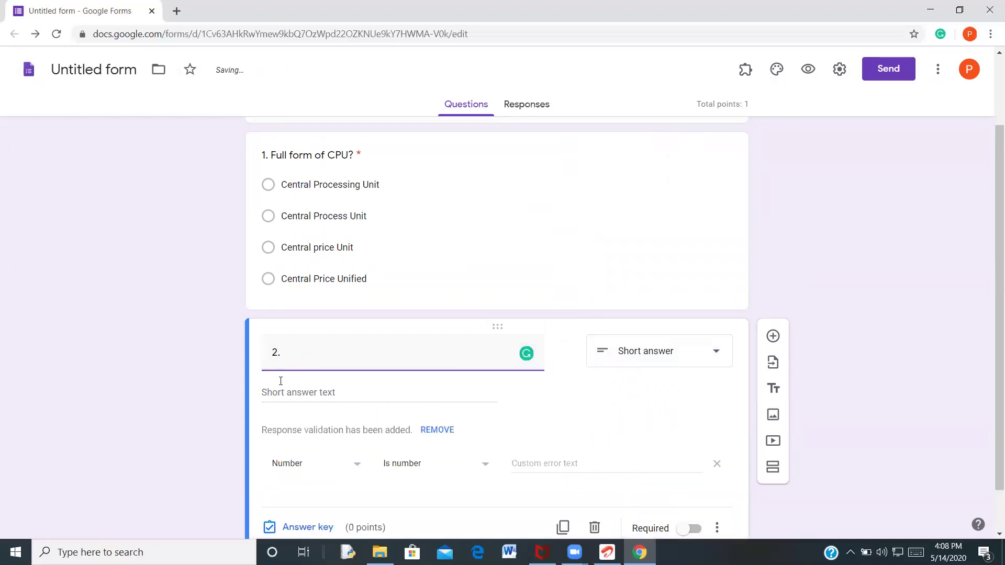
pyautogui.write('What is')
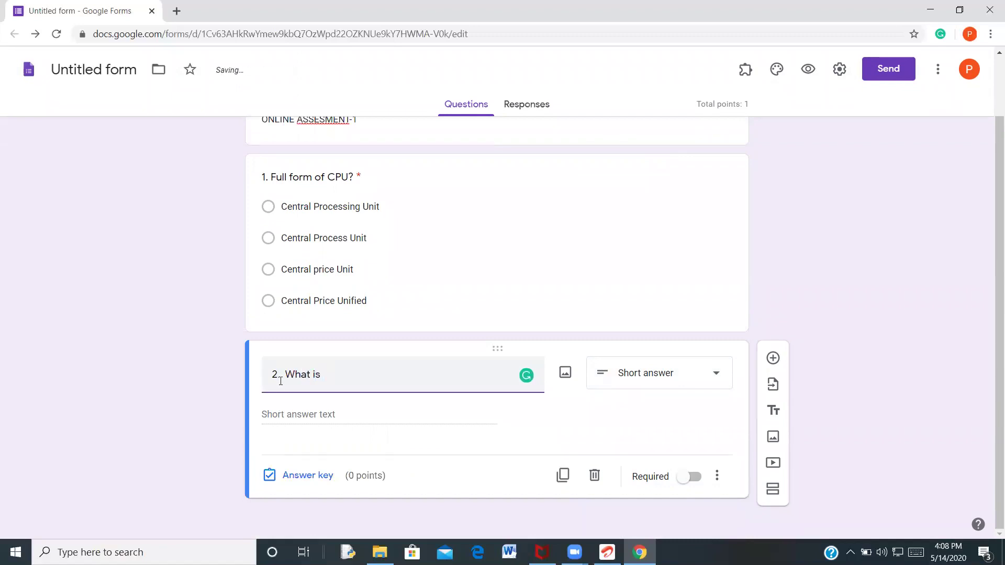
pyautogui.write(' ALU?')
# Replace the ALU wording after the number 2 with a blank line followed by "is an pointing device?"
pyautogui.moveTo(351, 374); pyautogui.dragTo(285, 378)
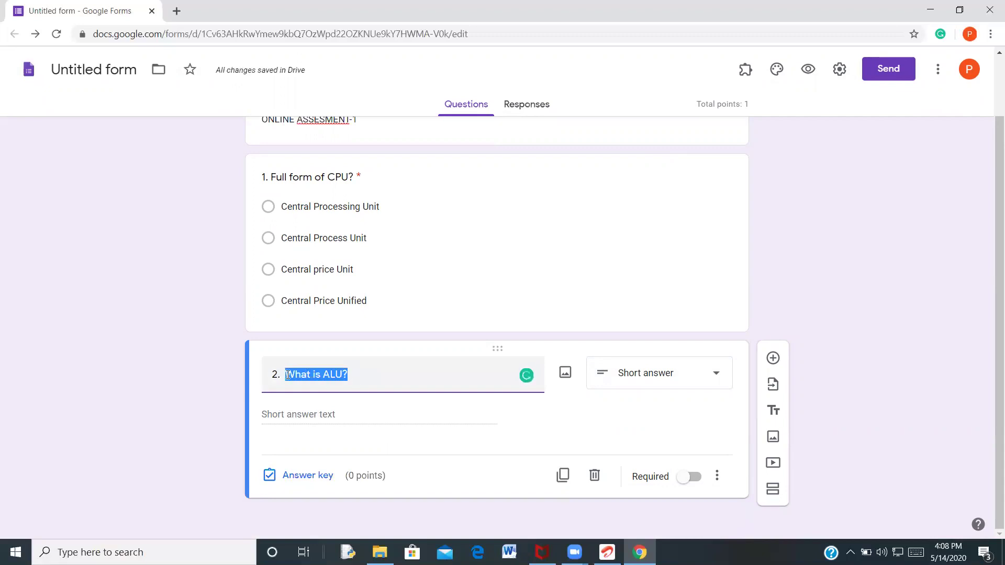
pyautogui.write('________')
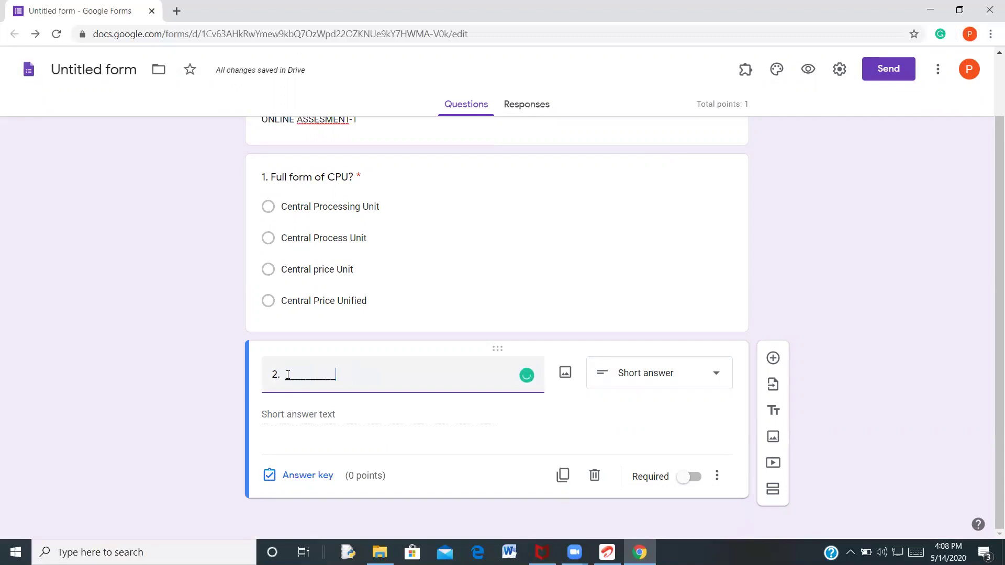
pyautogui.write(' is an')
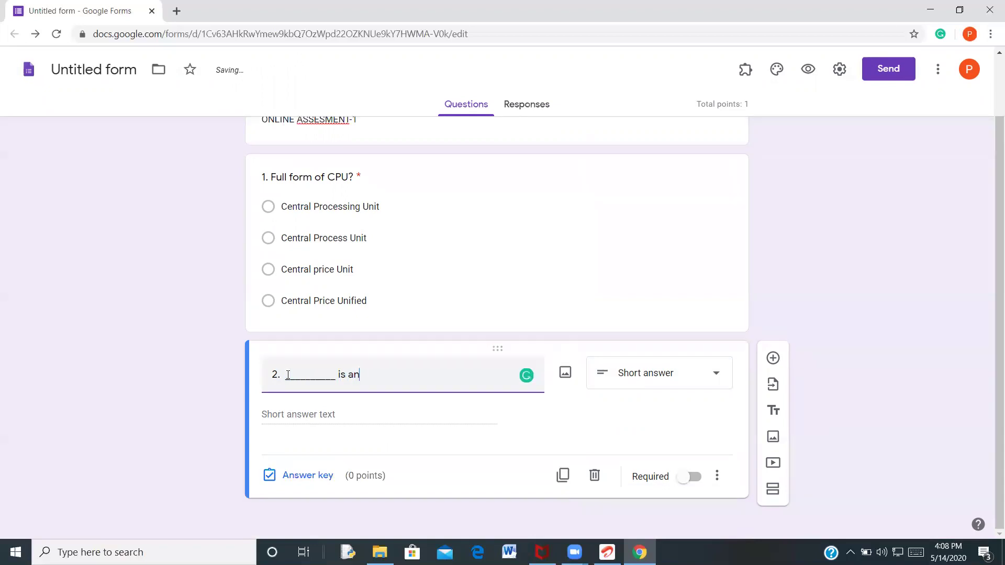
pyautogui.write(' input devic')
pyautogui.moveTo(389, 374); pyautogui.dragTo(363, 373)
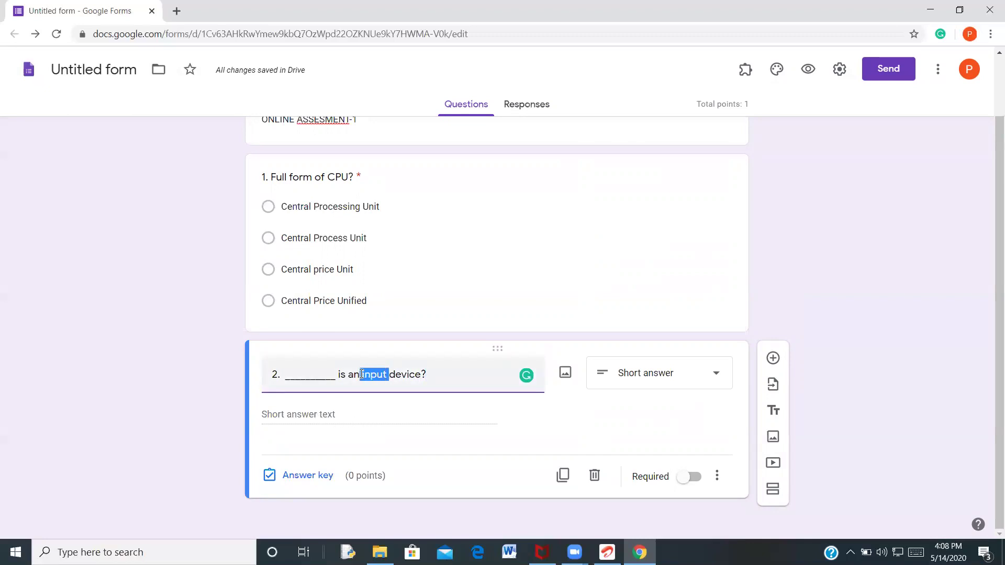
pyautogui.press('BackSpace')
pyautogui.write('pointing')
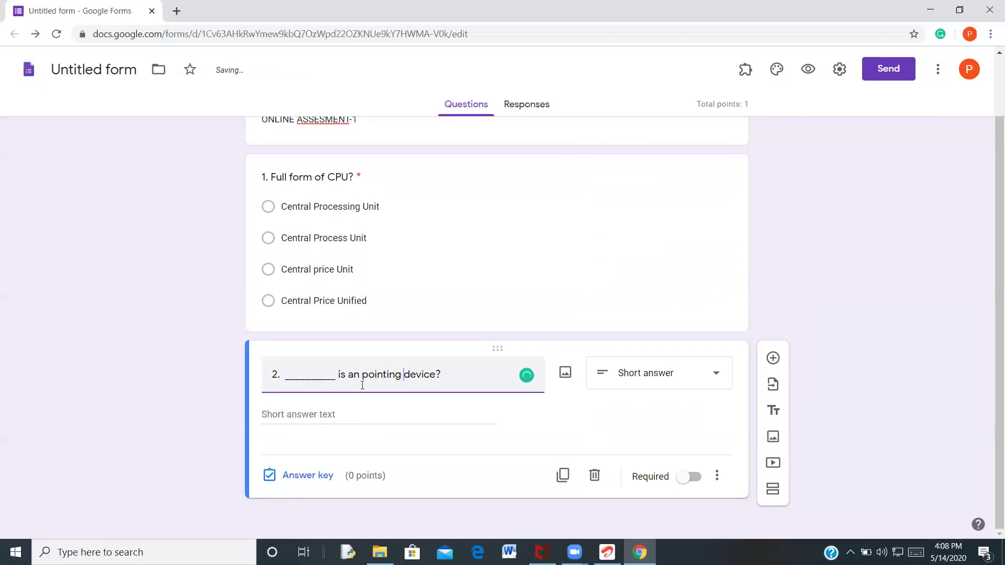
# Give the pointing device question 1 point with "Mouse" as the correct answer, and make the question required
pyautogui.click(306, 476)
pyautogui.click(695, 388)
pyautogui.scroll(-1, 314, 411)
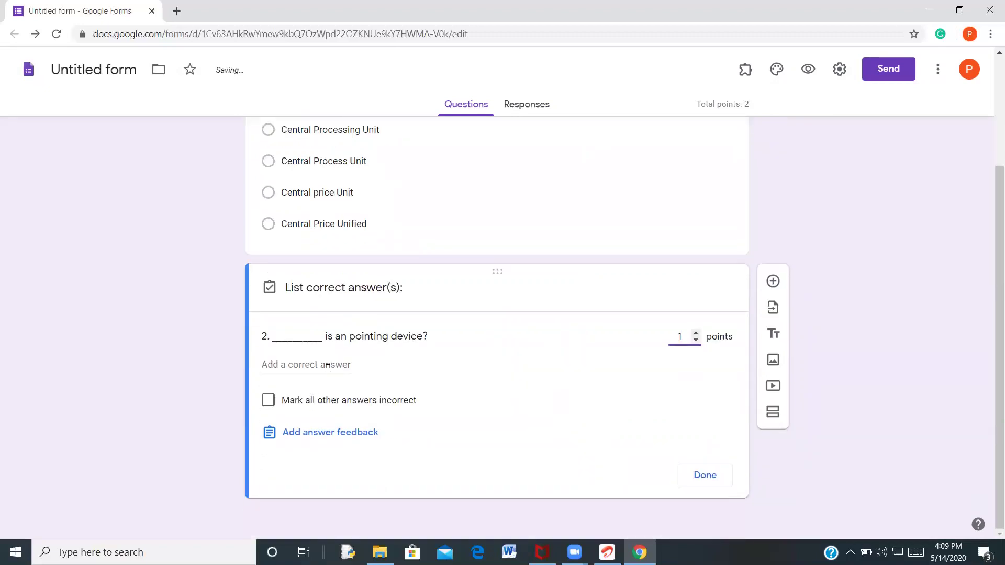
pyautogui.click(327, 365)
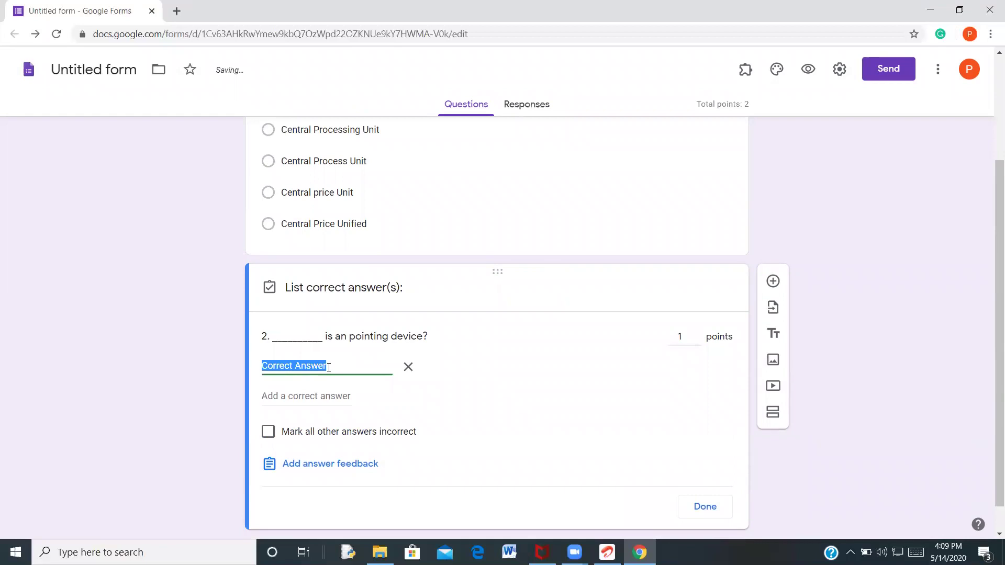
pyautogui.write('Mouse')
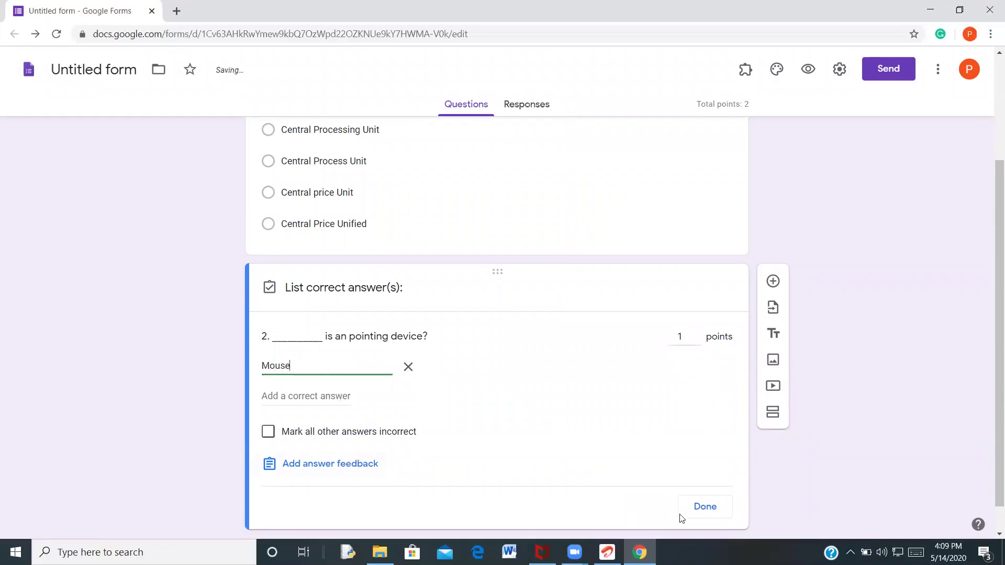
pyautogui.click(707, 506)
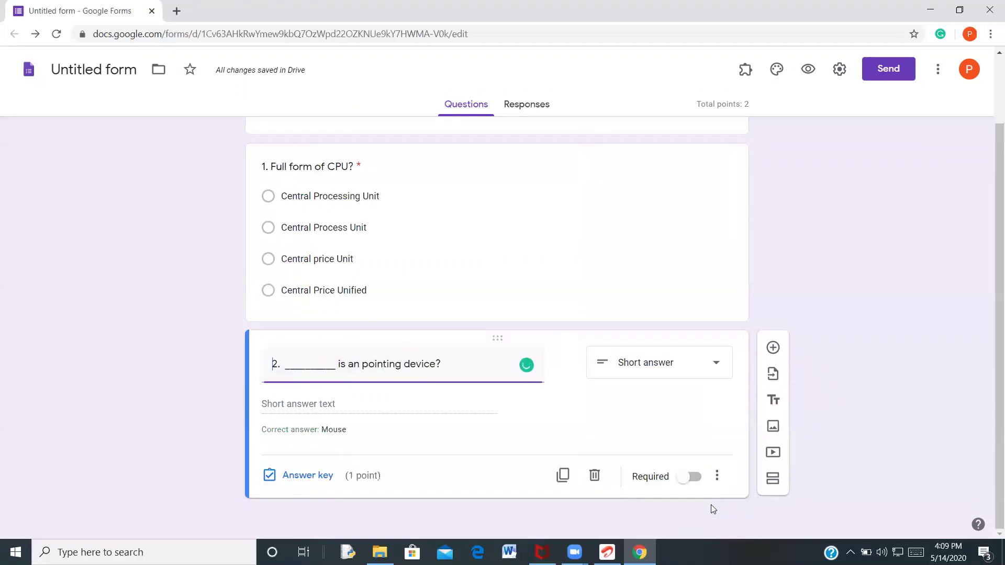
pyautogui.click(695, 478)
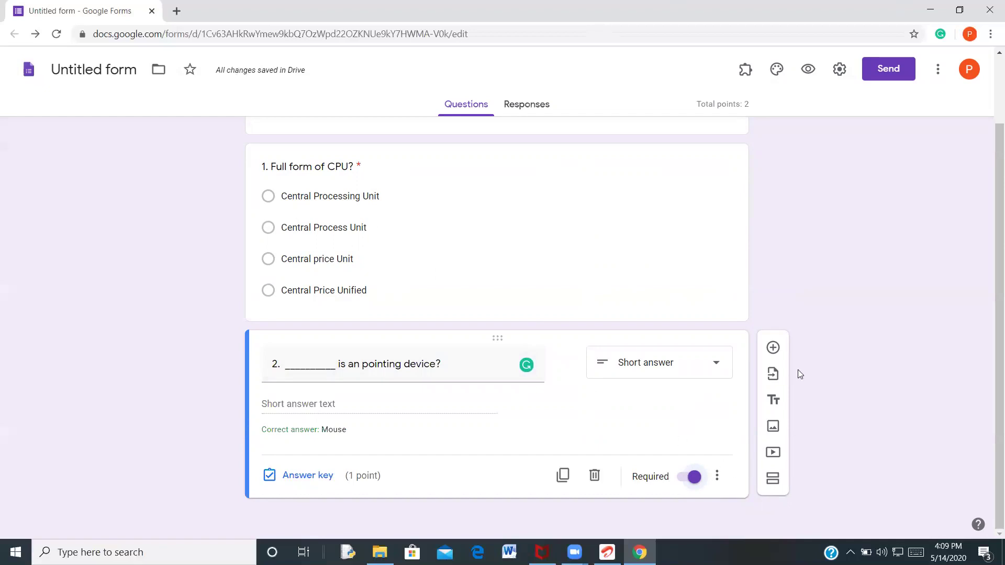
# Add a Multiple choice grid question below the pointing device question with the text "Match the following"
pyautogui.click(779, 349)
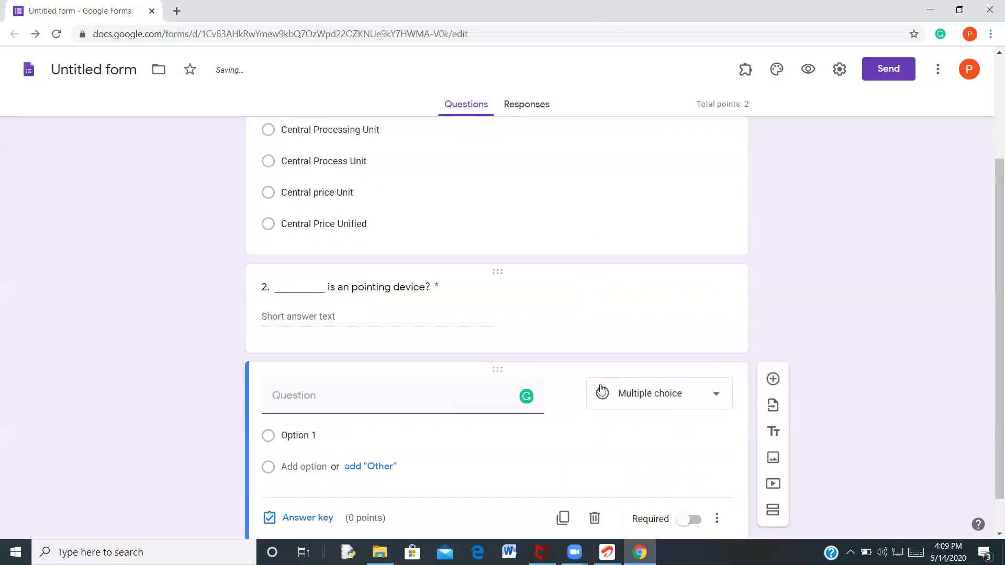
pyautogui.click(716, 355)
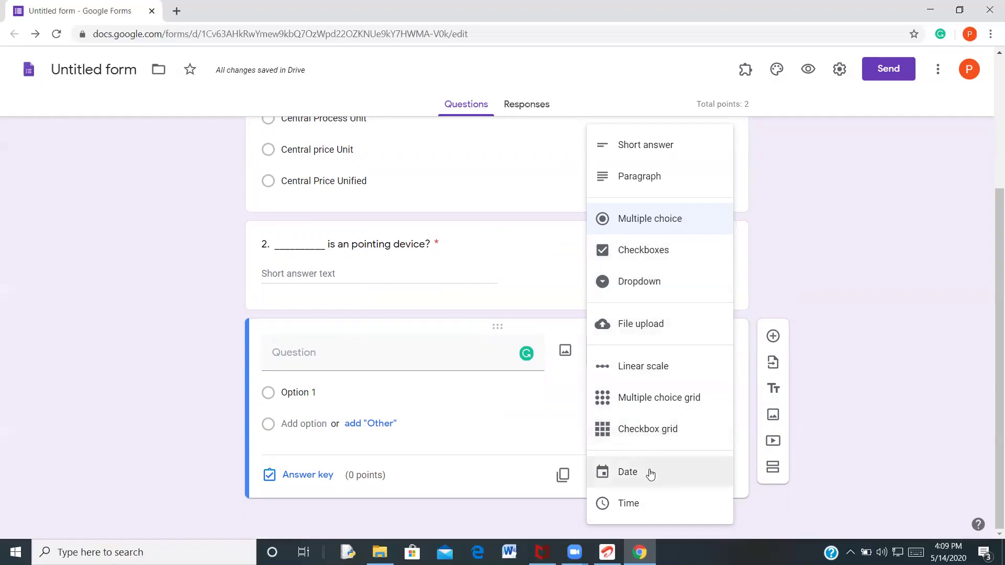
pyautogui.click(680, 402)
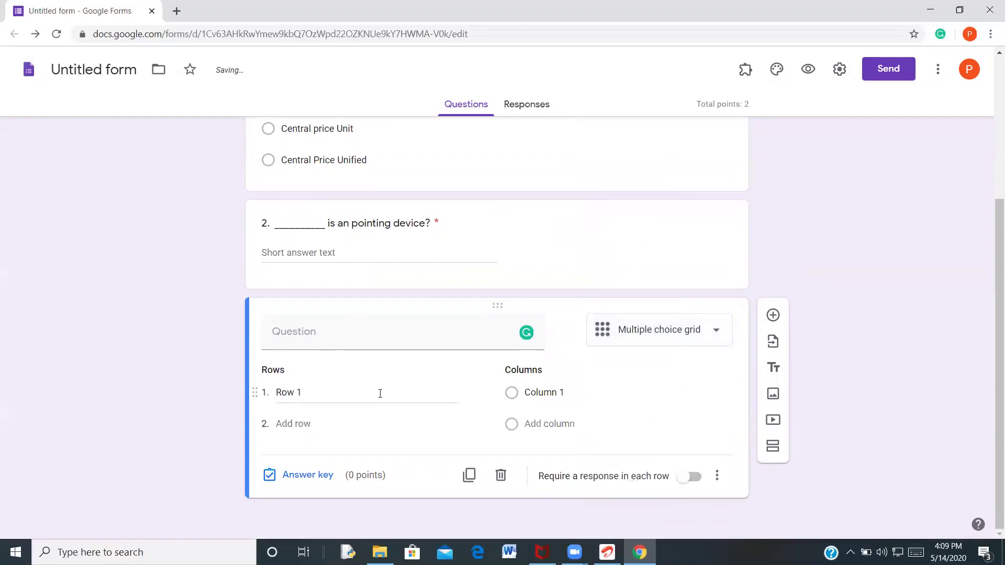
pyautogui.click(309, 339)
pyautogui.write('Mat')
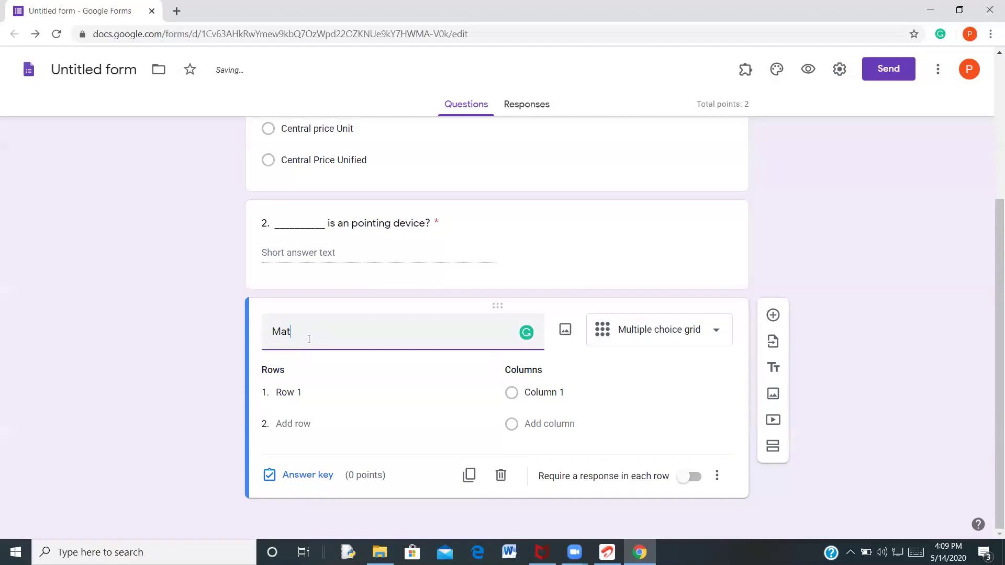
pyautogui.write('ch the following')
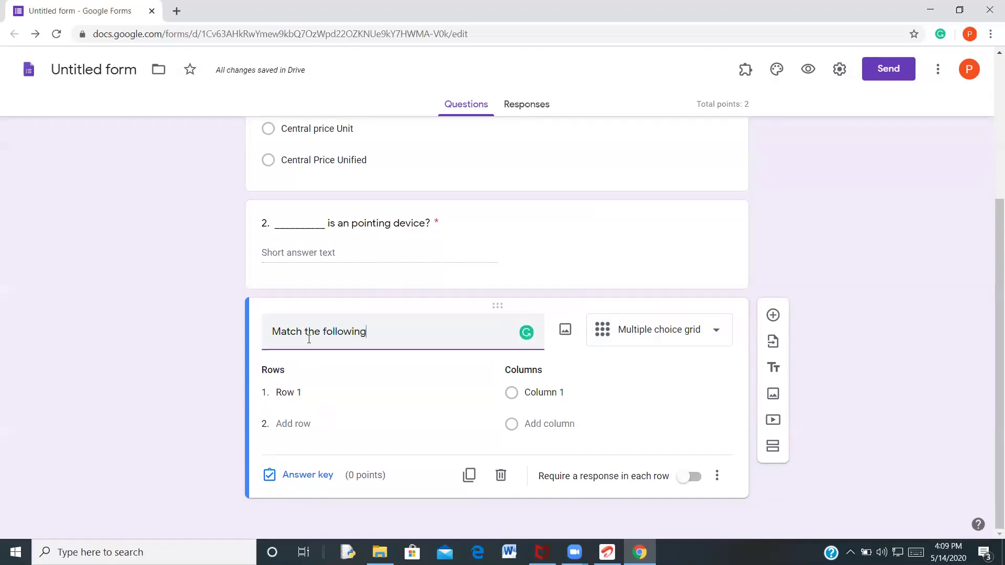
# Set the grid question's rows to "Input device" and "Output Device"
pyautogui.click(299, 393)
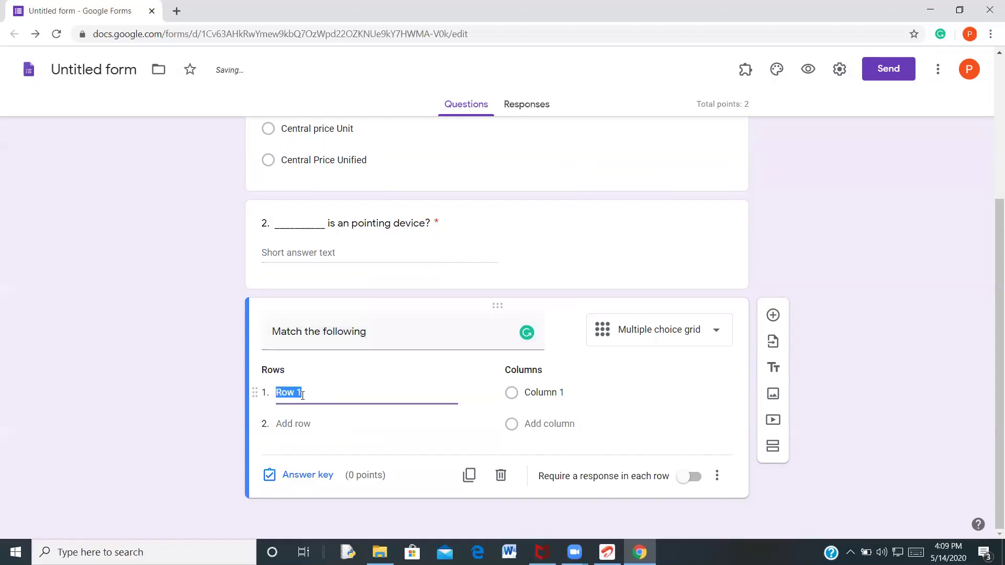
pyautogui.moveTo(318, 388); pyautogui.dragTo(304, 370)
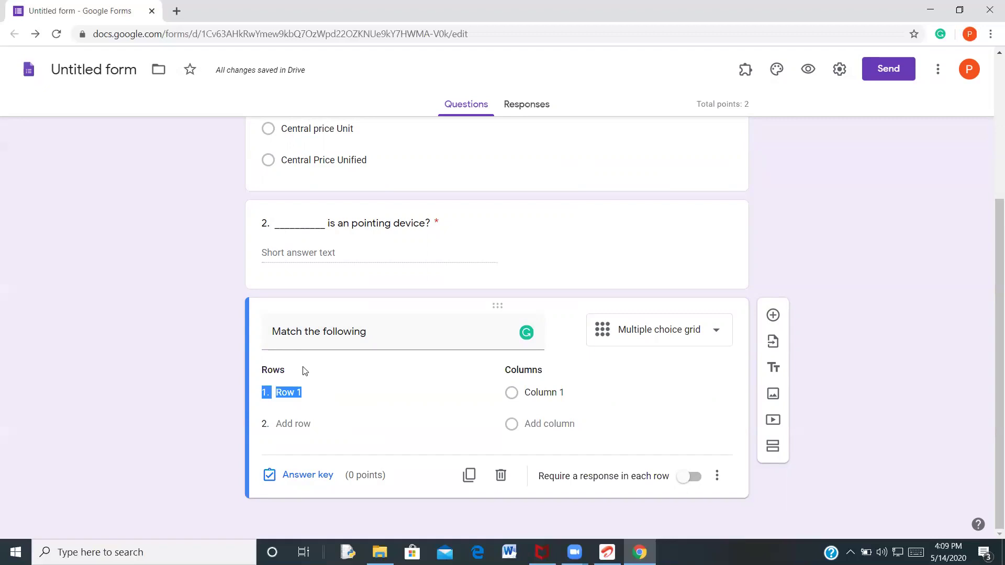
pyautogui.click(300, 393)
pyautogui.press('BackSpace')
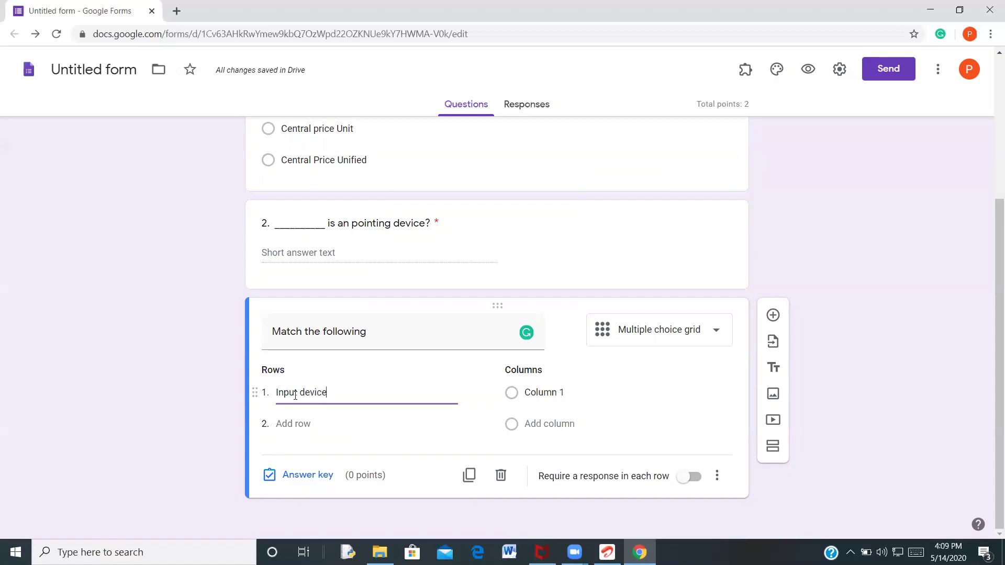
pyautogui.click(321, 429)
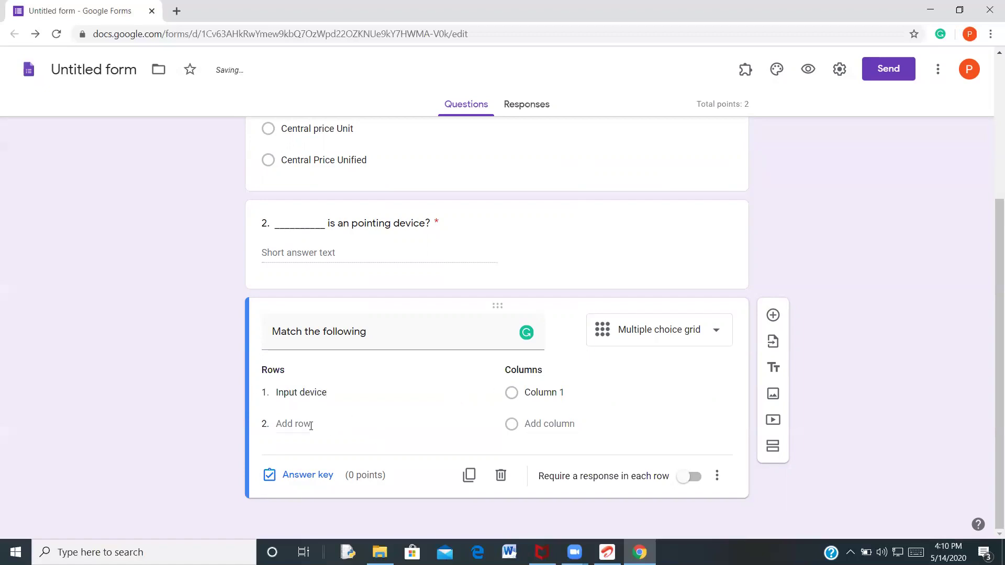
pyautogui.write('Output De')
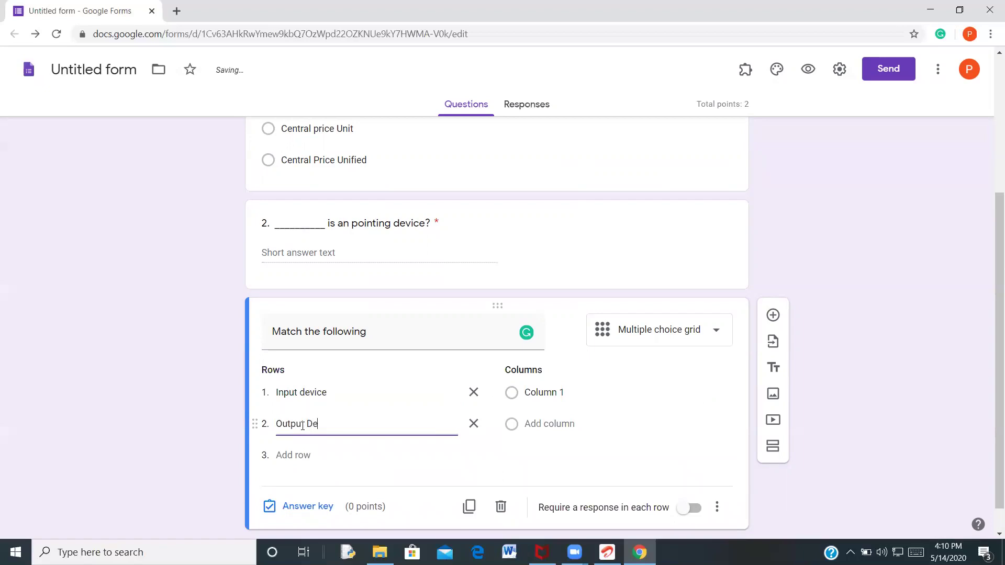
pyautogui.write('vice')
# Set the grid's columns to "Printer" and "Mouse", keeping only the two device rows
pyautogui.click(534, 393)
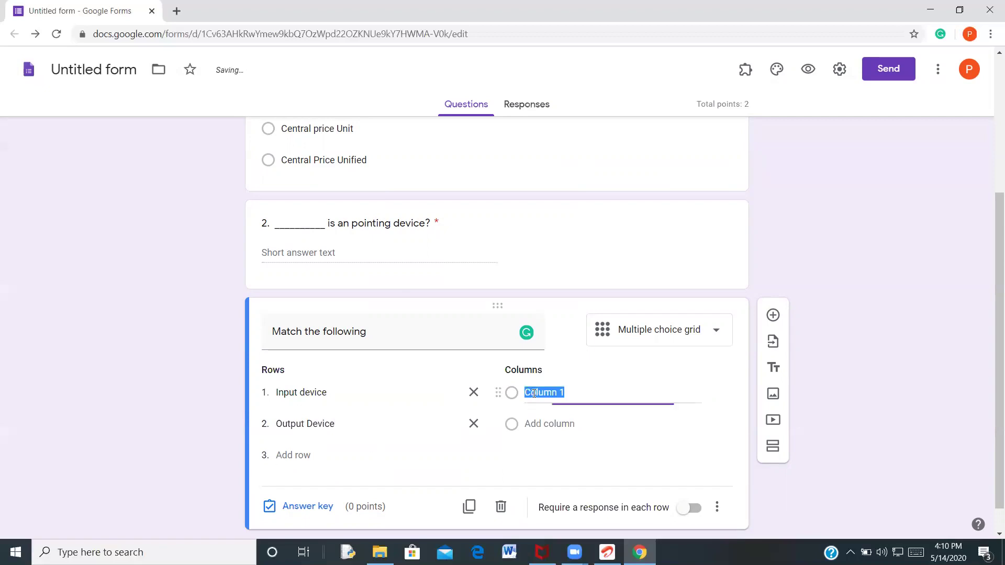
pyautogui.write('Printer')
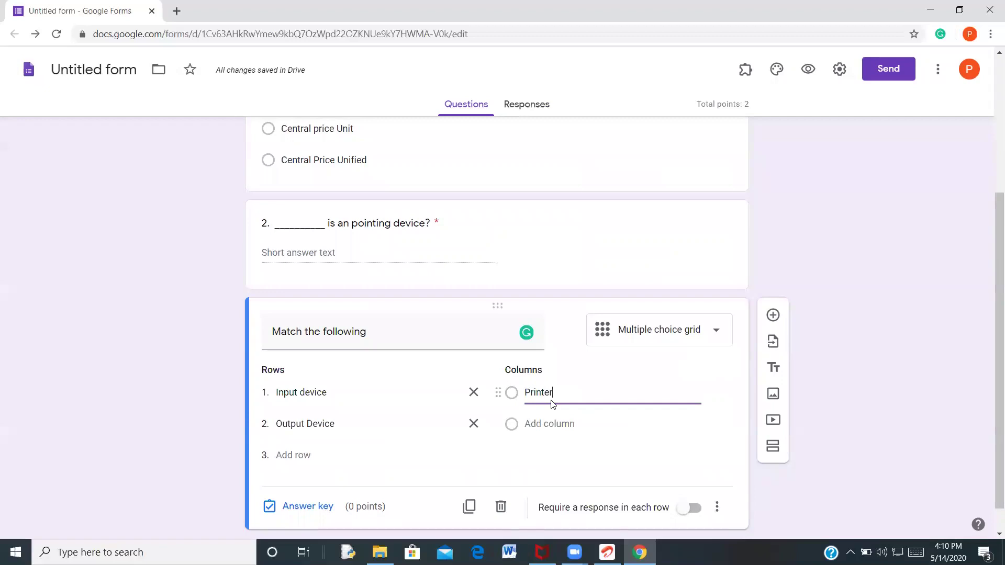
pyautogui.click(554, 425)
pyautogui.write('Mo')
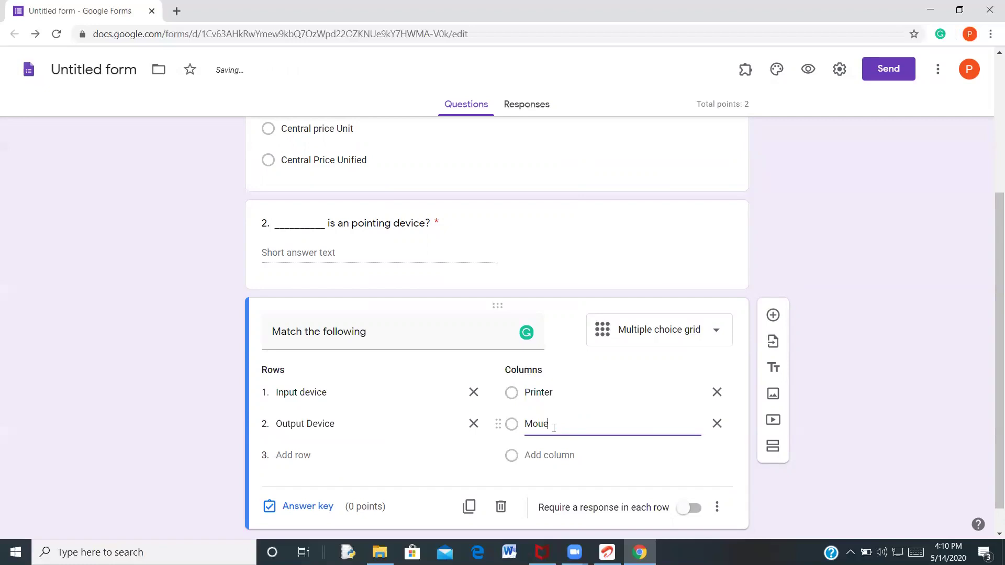
pyautogui.write('use')
pyautogui.click(309, 454)
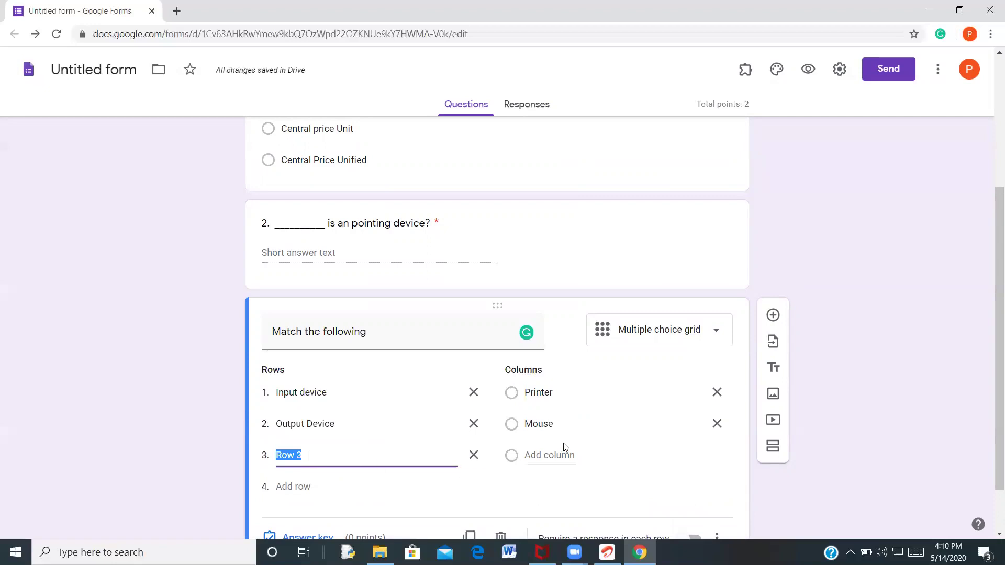
pyautogui.click(474, 455)
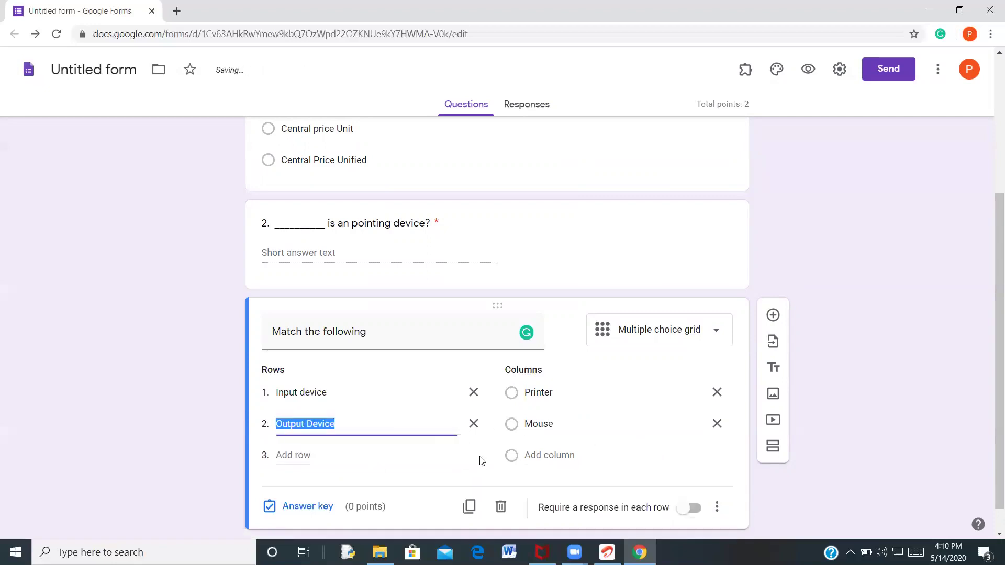
# Key Input device to Mouse and Output Device to Printer at 1 point each, and require a response in each row
pyautogui.scroll(-1, 419, 471)
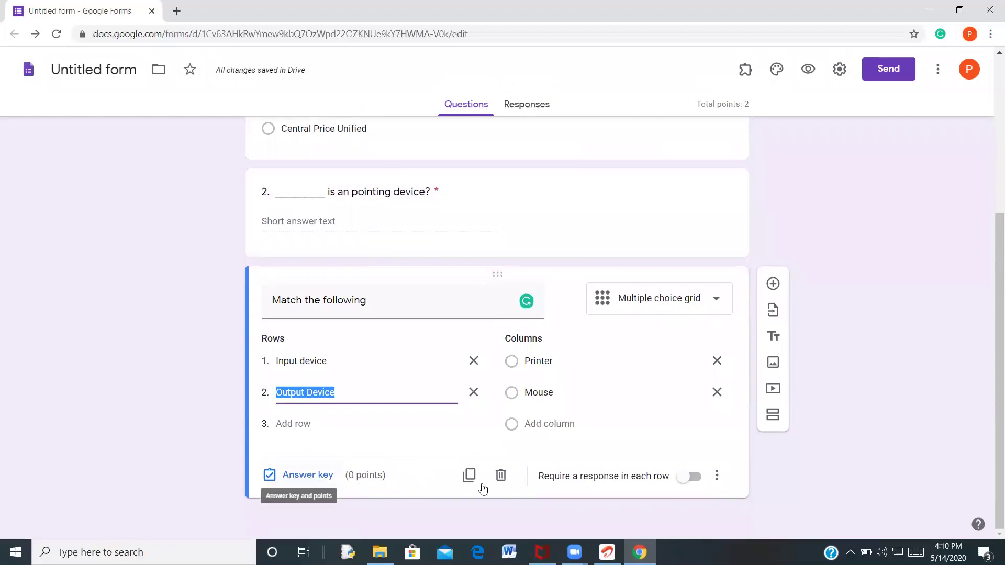
pyautogui.click(301, 474)
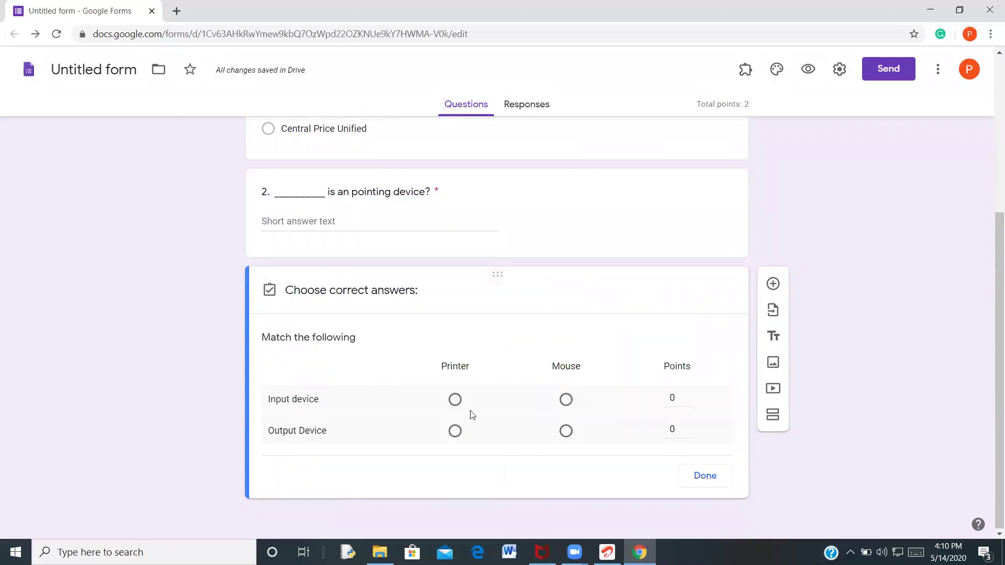
pyautogui.click(686, 395)
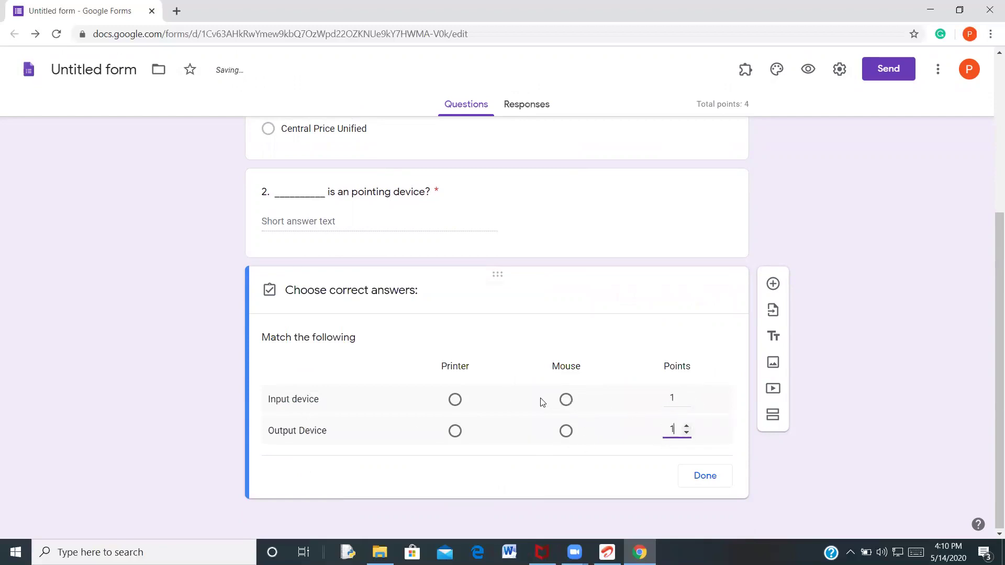
pyautogui.click(567, 401)
pyautogui.click(566, 400)
pyautogui.click(456, 432)
pyautogui.click(707, 478)
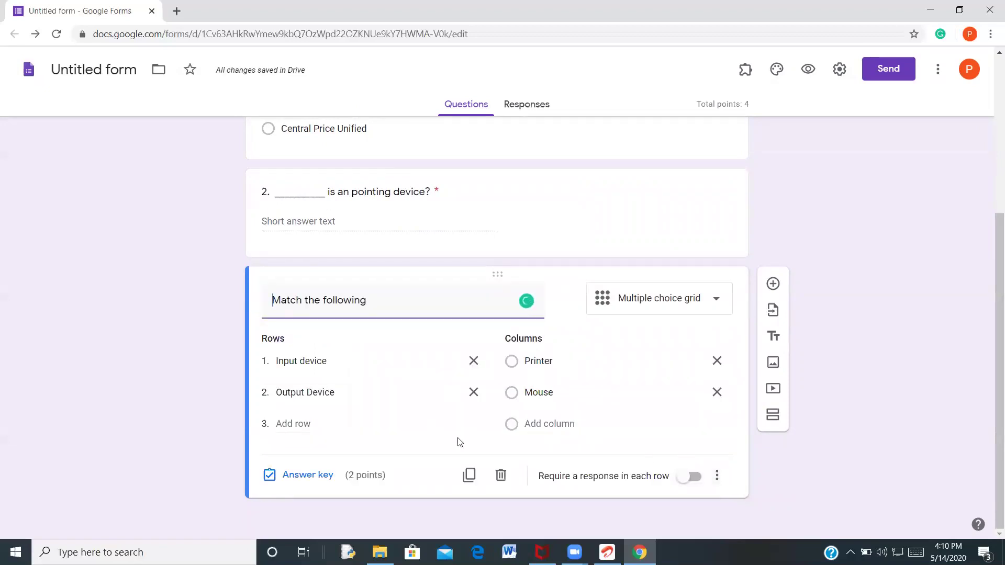
pyautogui.click(693, 477)
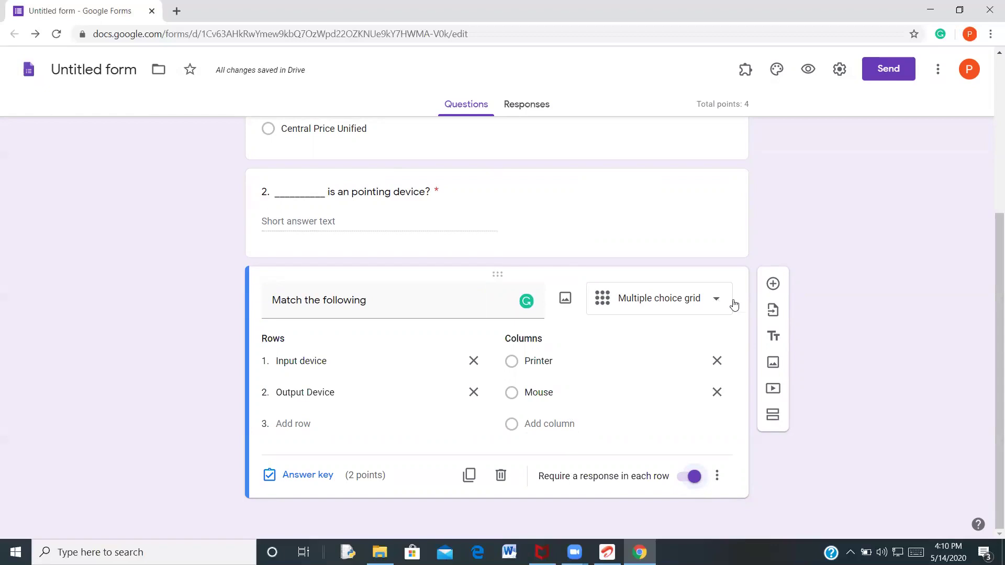
# Add a question below the matching grid and insert the red mouse picture found by a Google image search for "input devices"
pyautogui.click(772, 284)
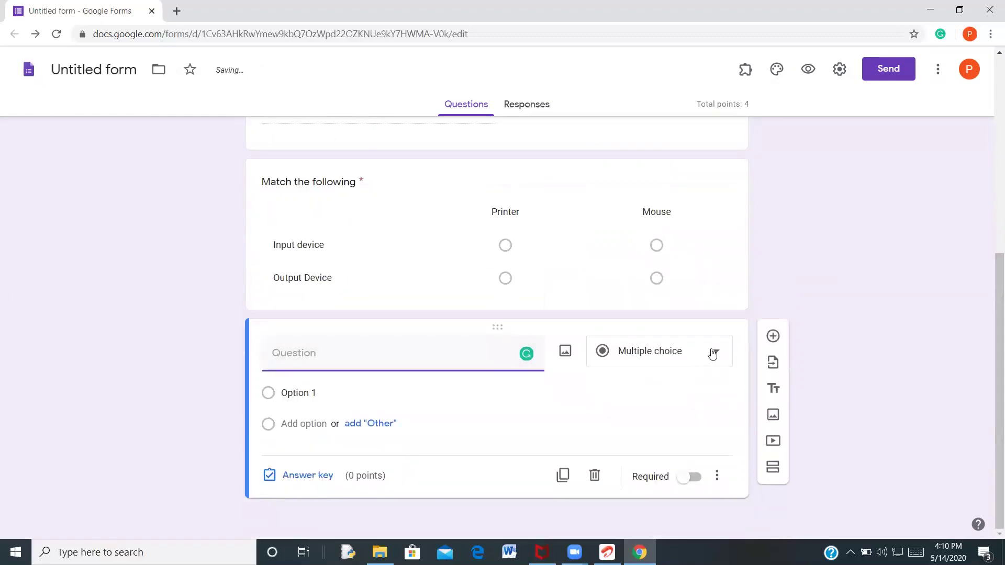
pyautogui.click(564, 352)
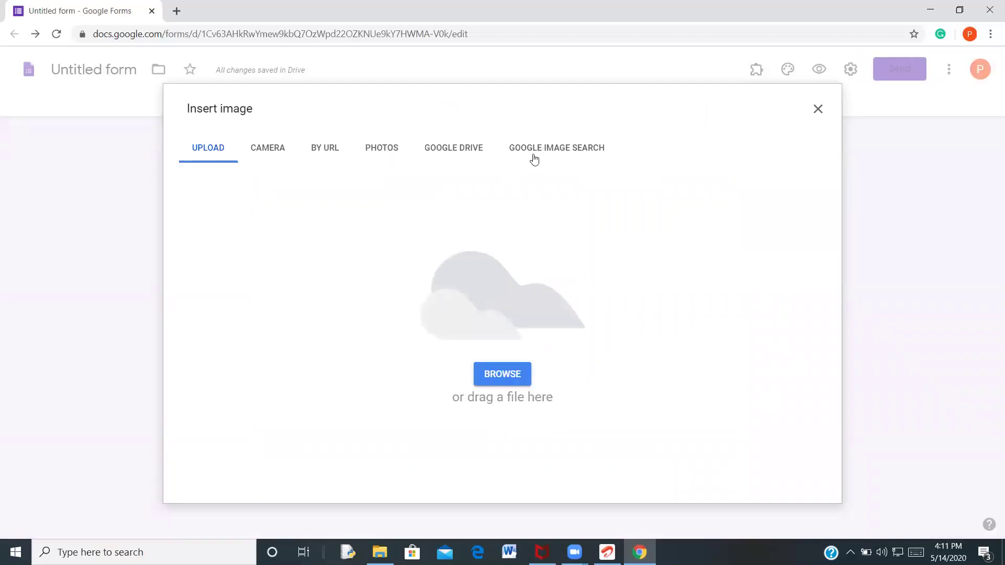
pyautogui.click(551, 151)
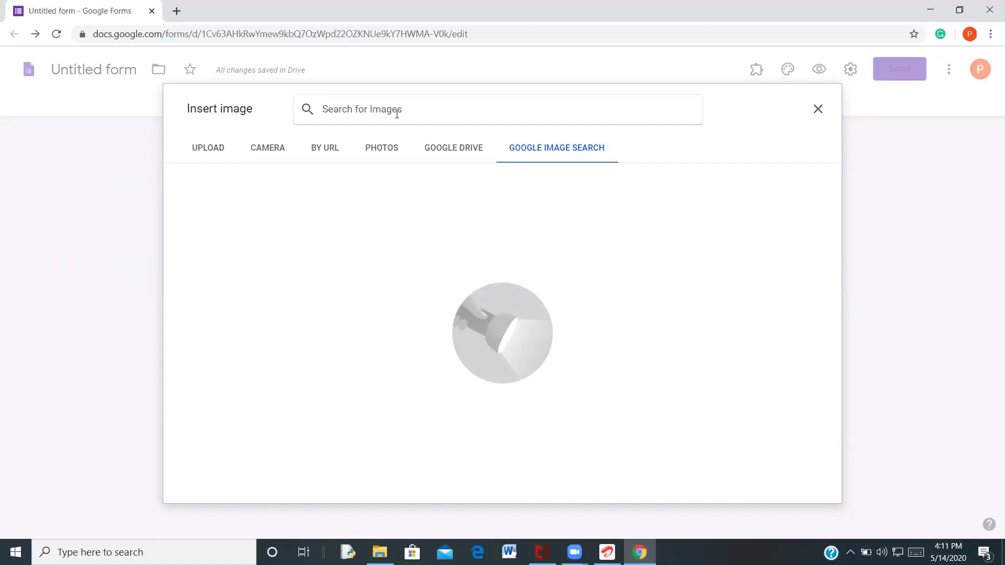
pyautogui.write('inp')
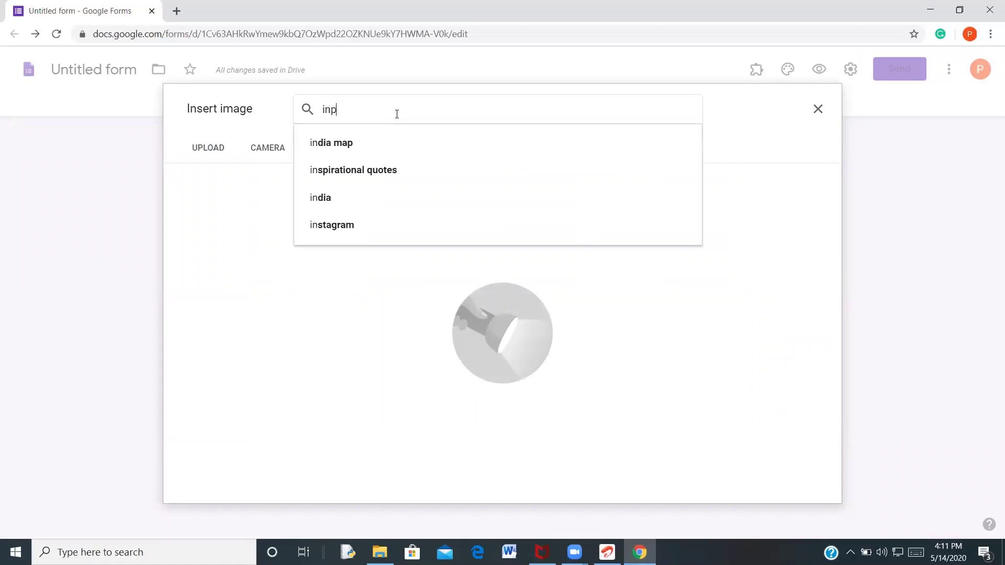
pyautogui.write('ut d')
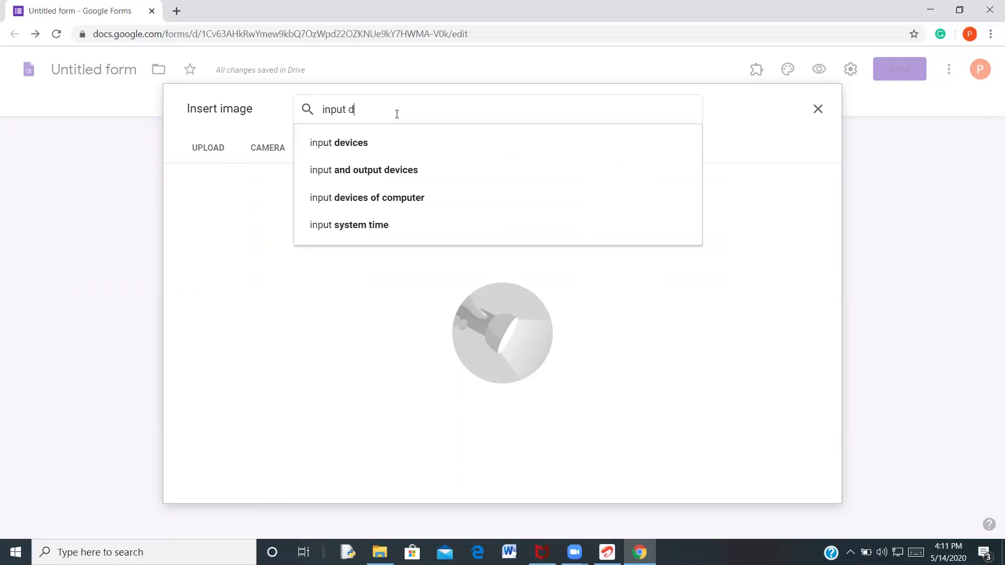
pyautogui.write('evices')
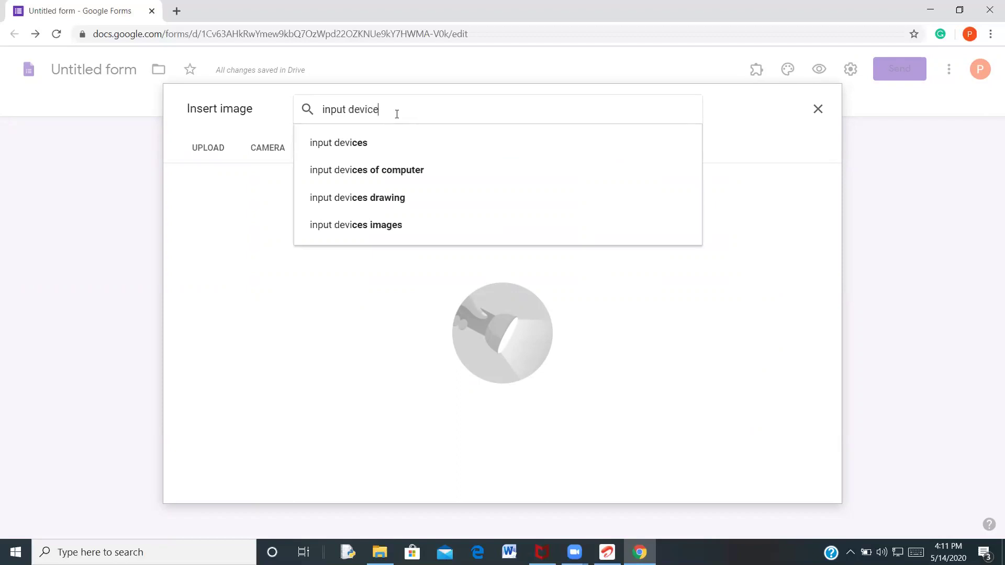
pyautogui.press('Return')
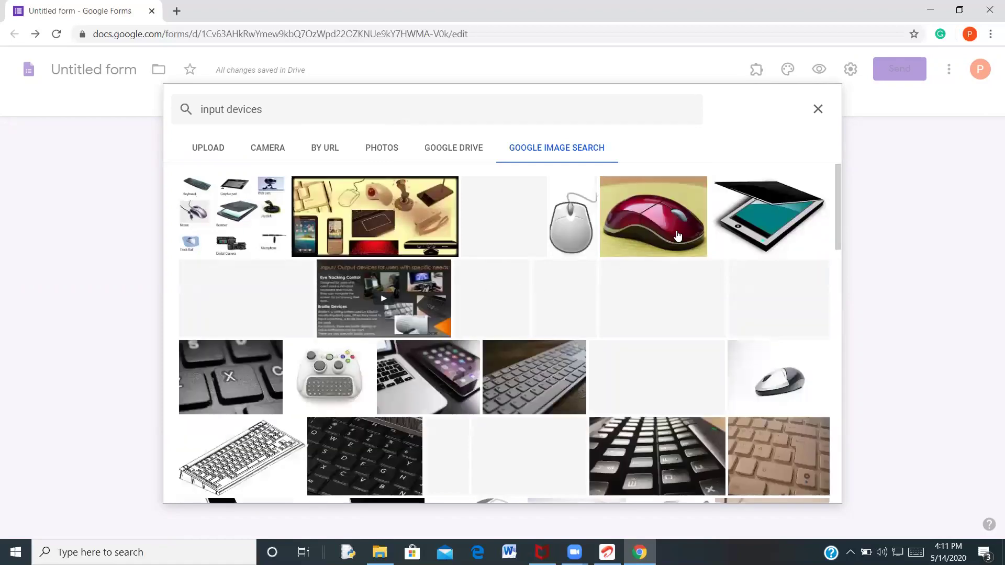
pyautogui.click(678, 237)
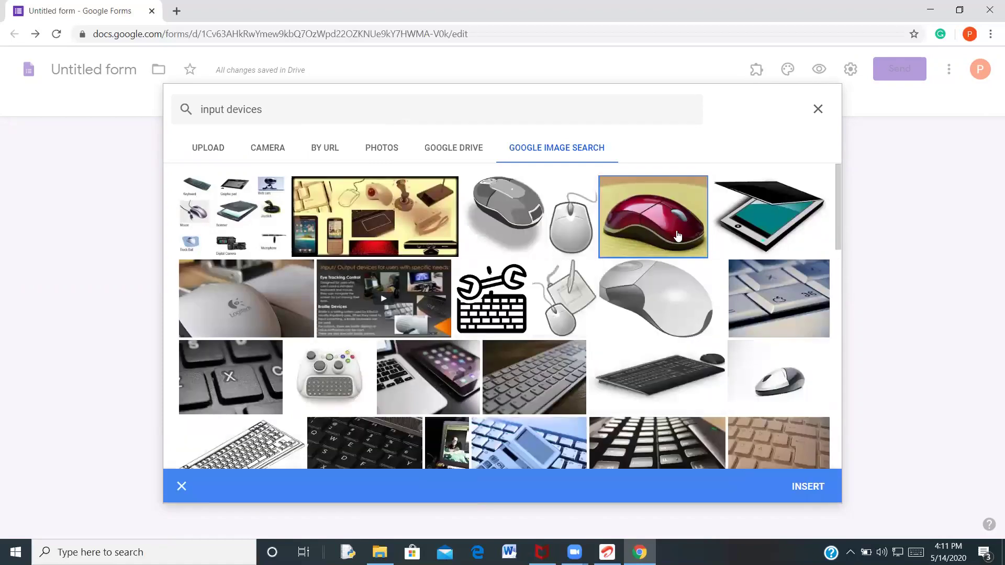
pyautogui.click(817, 487)
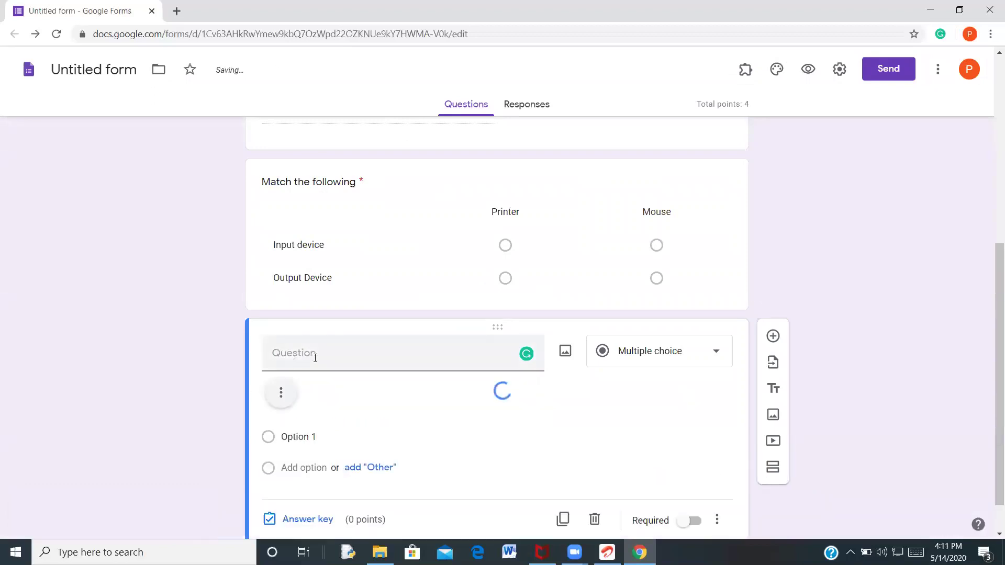
# Enter "3. What is this device" as the text of the image question
pyautogui.click(332, 354)
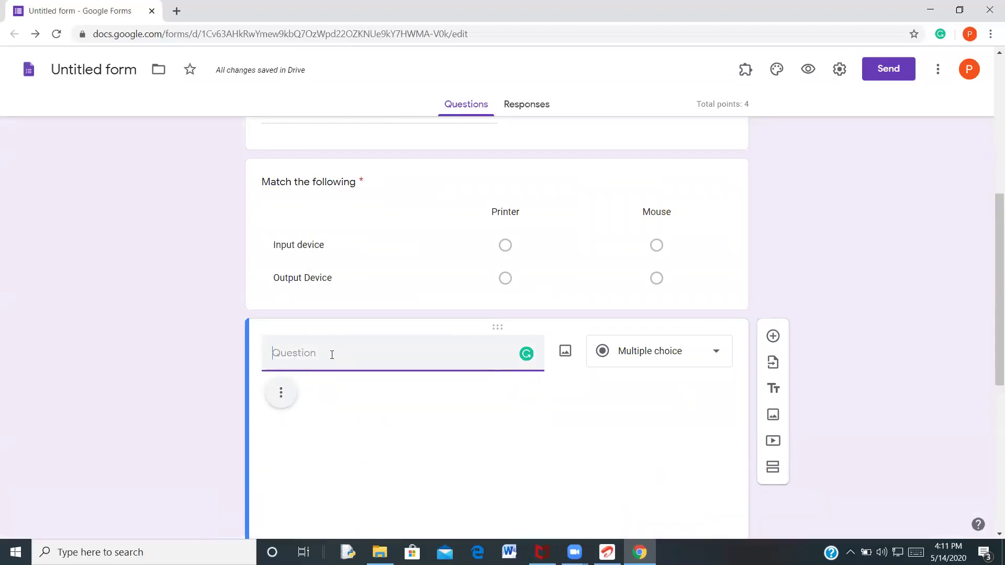
pyautogui.write('What ')
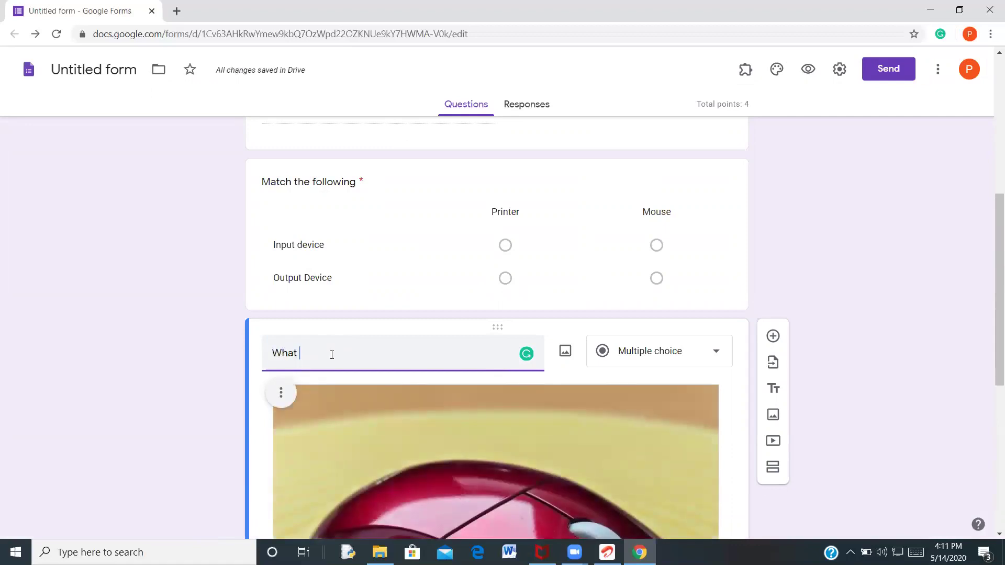
pyautogui.write('is')
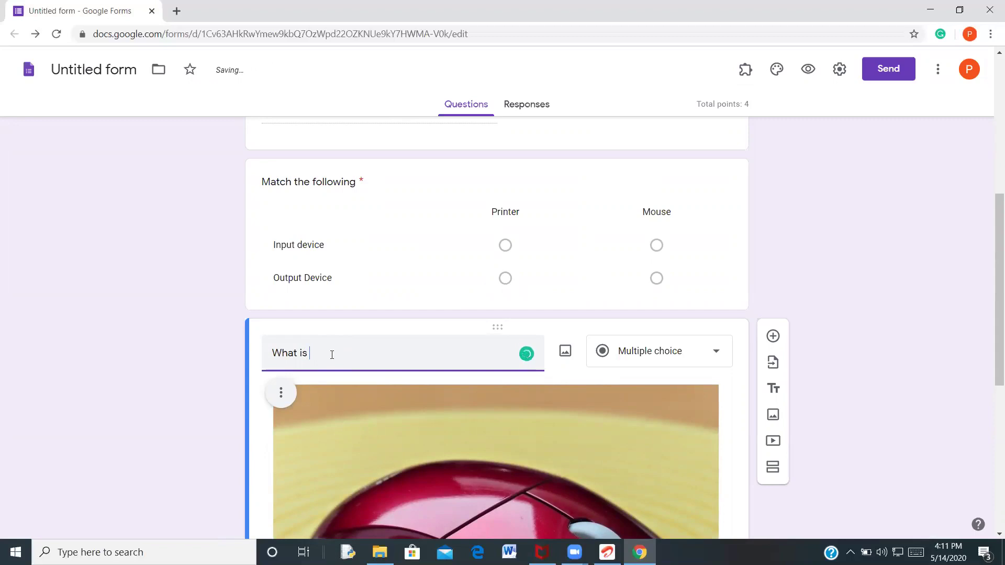
pyautogui.write(' this device')
pyautogui.scroll(-3, 353, 370)
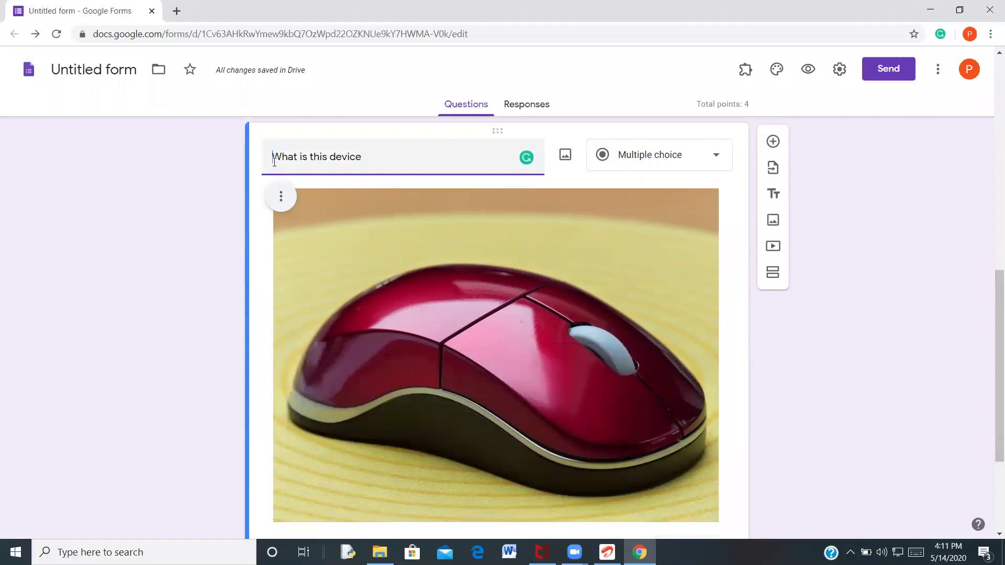
pyautogui.click(275, 160)
pyautogui.write('3.')
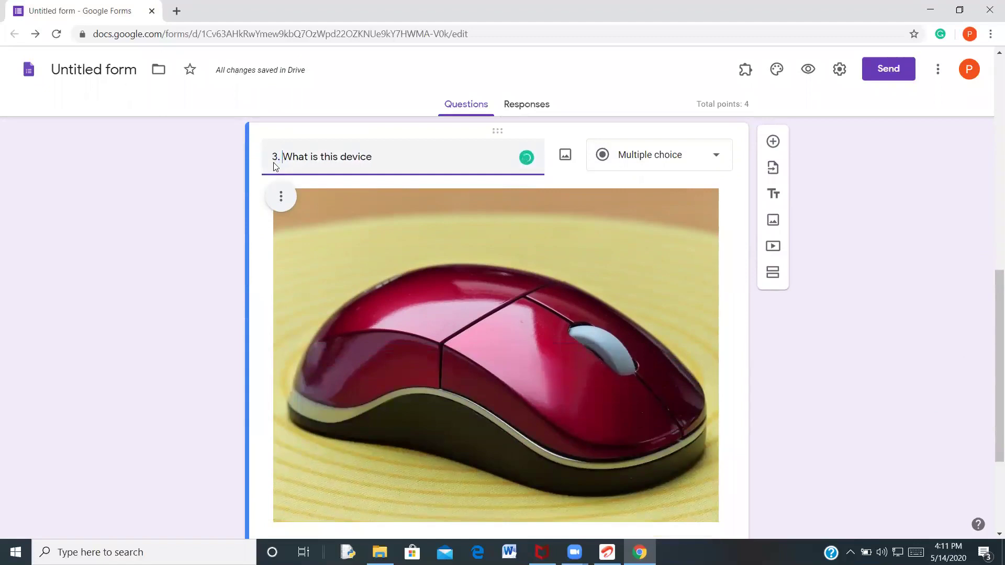
# Shrink the mouse picture in question 3 to less than a third of its inserted width
pyautogui.scroll(-1, 427, 309)
pyautogui.click(469, 323)
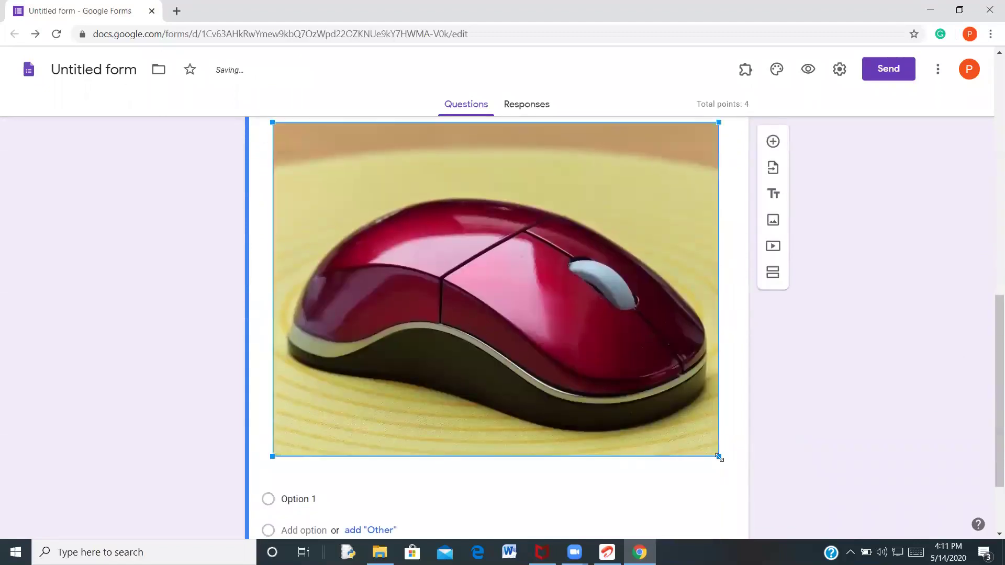
pyautogui.moveTo(708, 448); pyautogui.dragTo(403, 219)
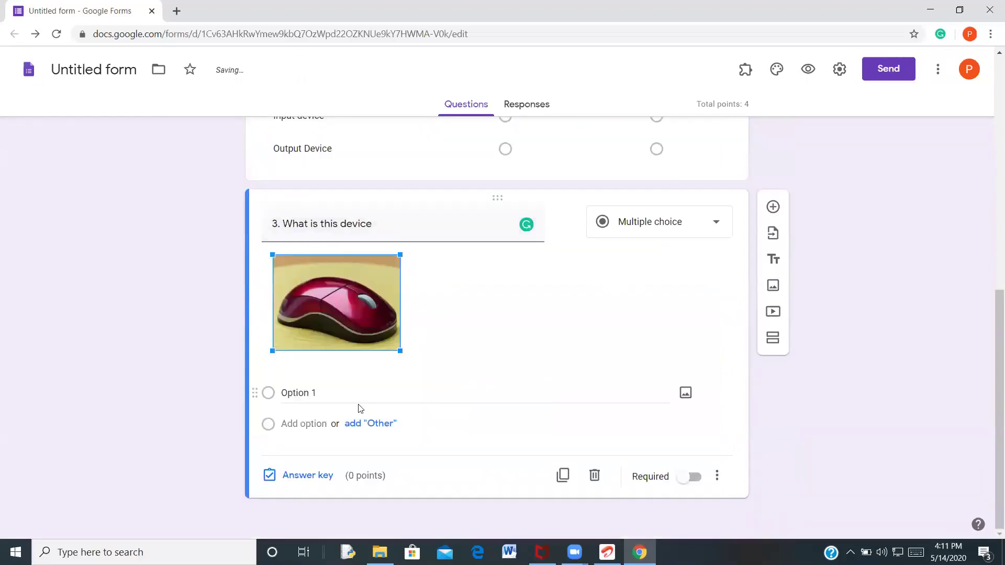
# In question 3's answer key, add the feedback "Mouse" for incorrect answers, leaving Option 1 unmarked
pyautogui.click(308, 475)
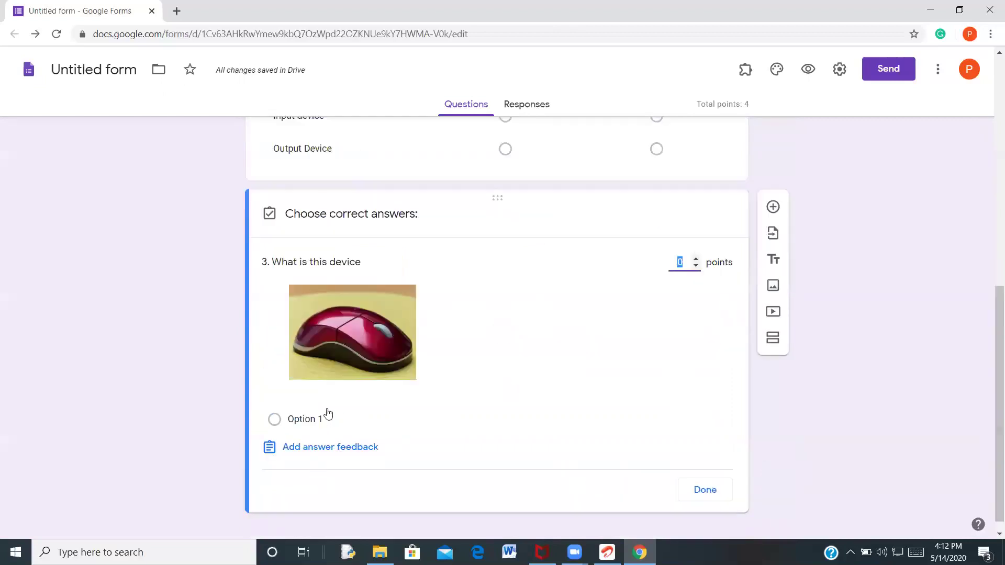
pyautogui.click(300, 425)
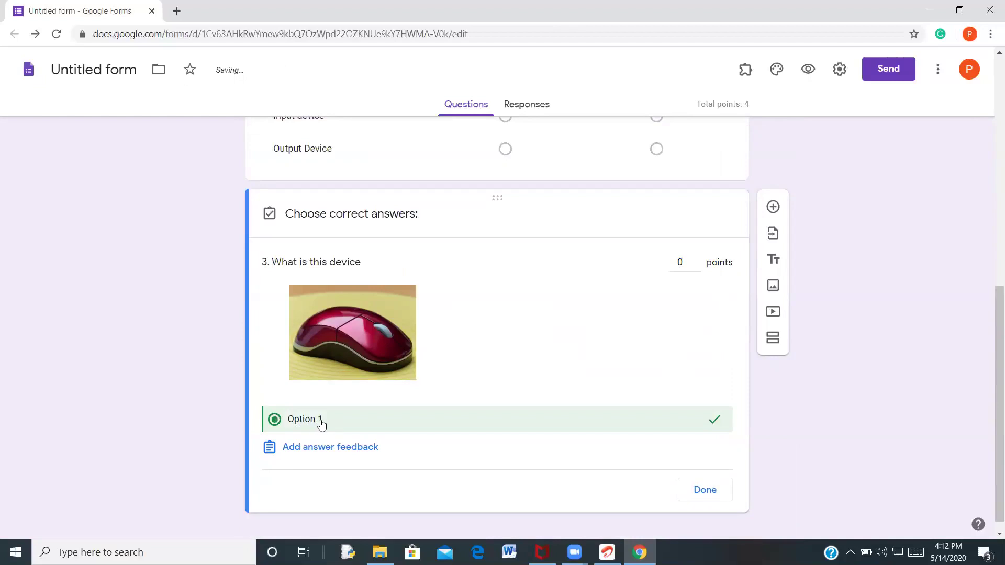
pyautogui.click(317, 423)
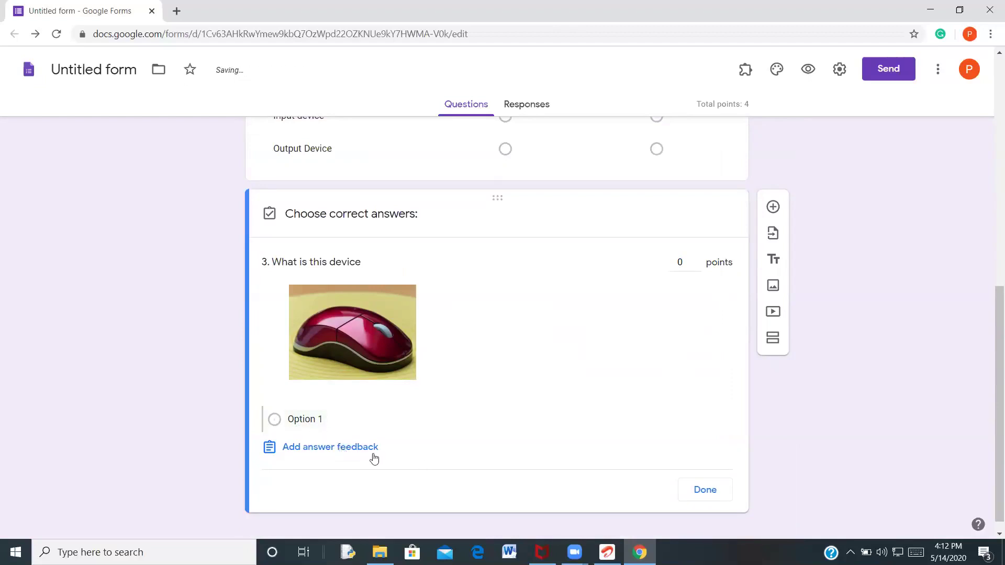
pyautogui.click(344, 447)
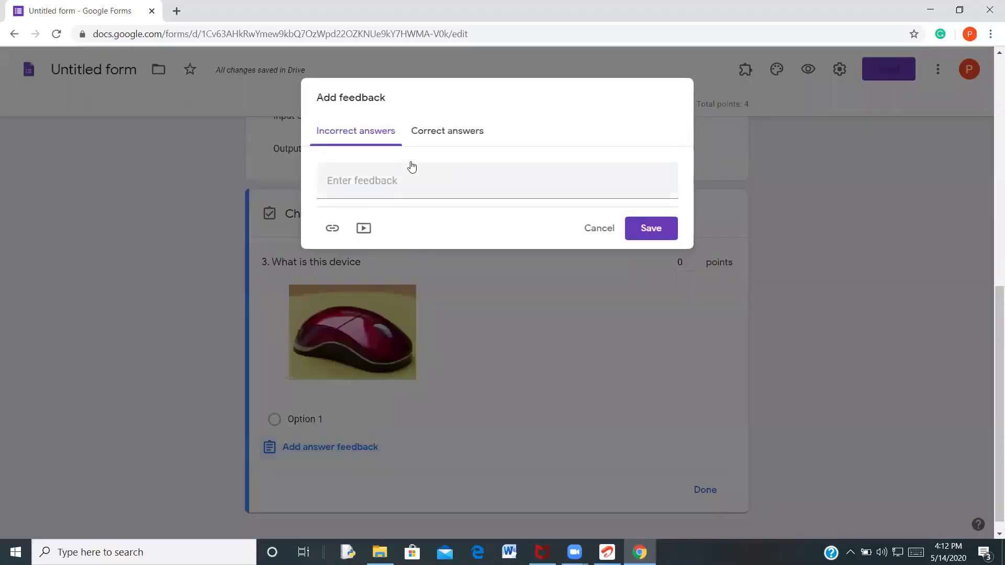
pyautogui.click(368, 190)
pyautogui.write('Mouse')
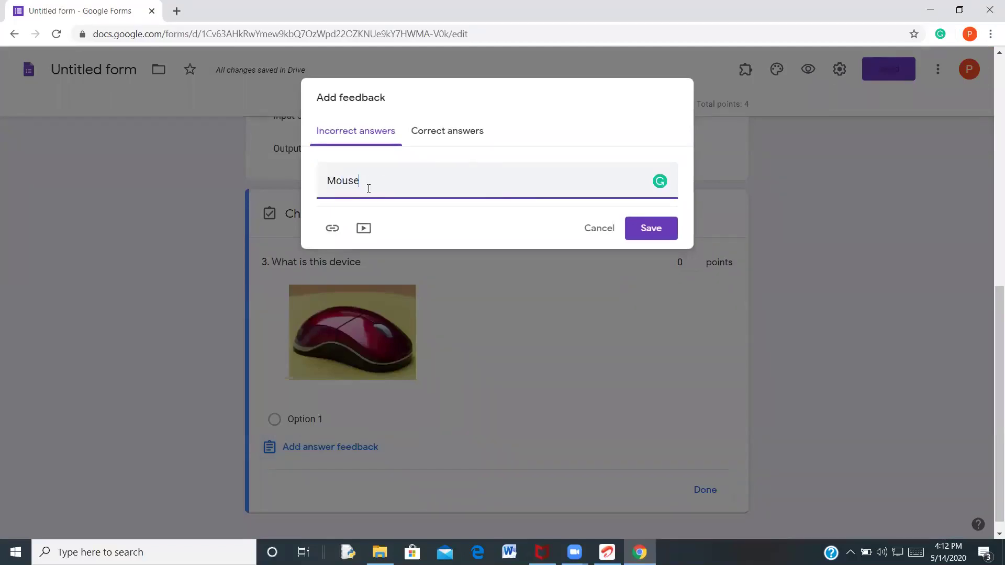
pyautogui.click(670, 233)
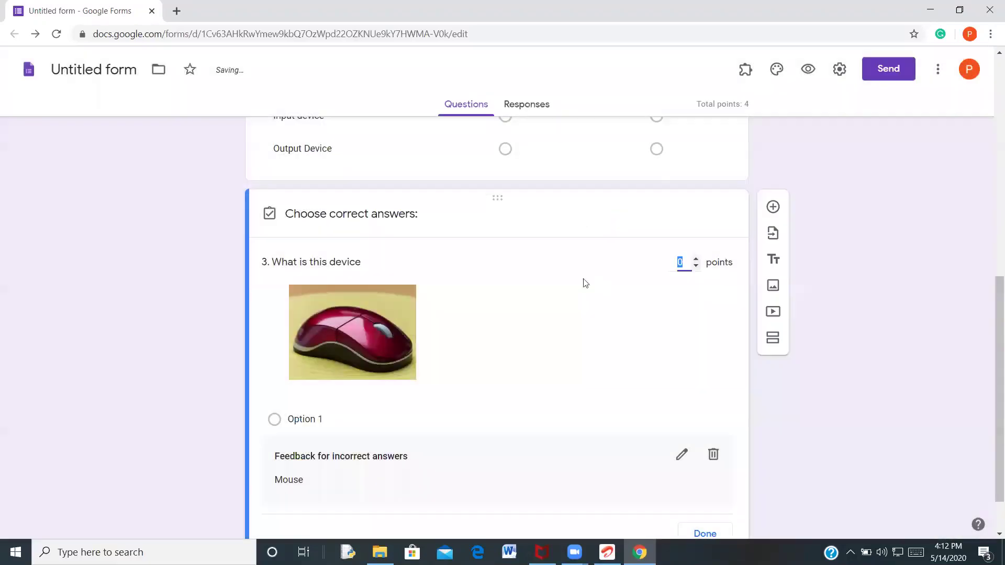
# Set question 3 to 1 point and finish its answer key
pyautogui.click(695, 260)
pyautogui.scroll(-1, 486, 471)
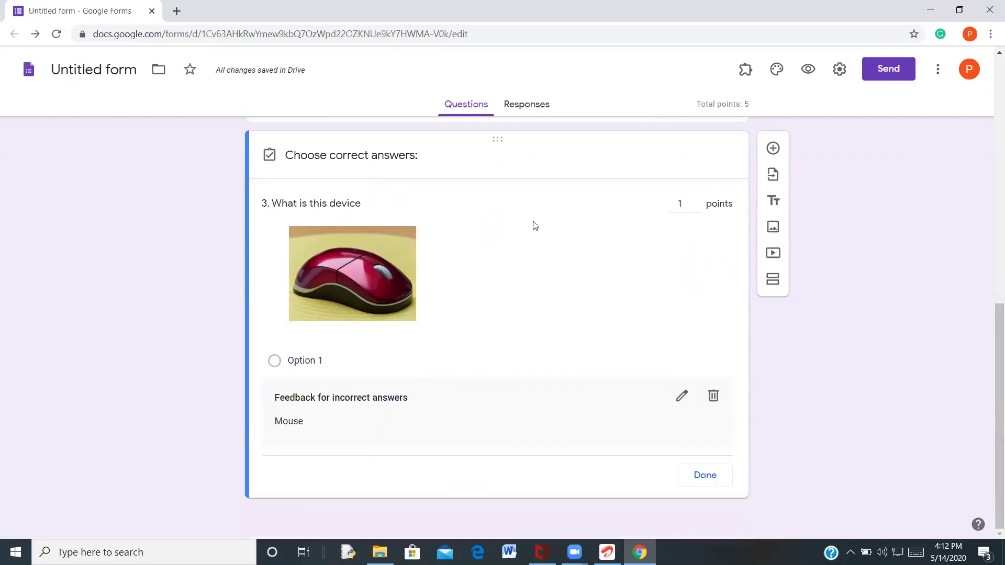
pyautogui.click(713, 477)
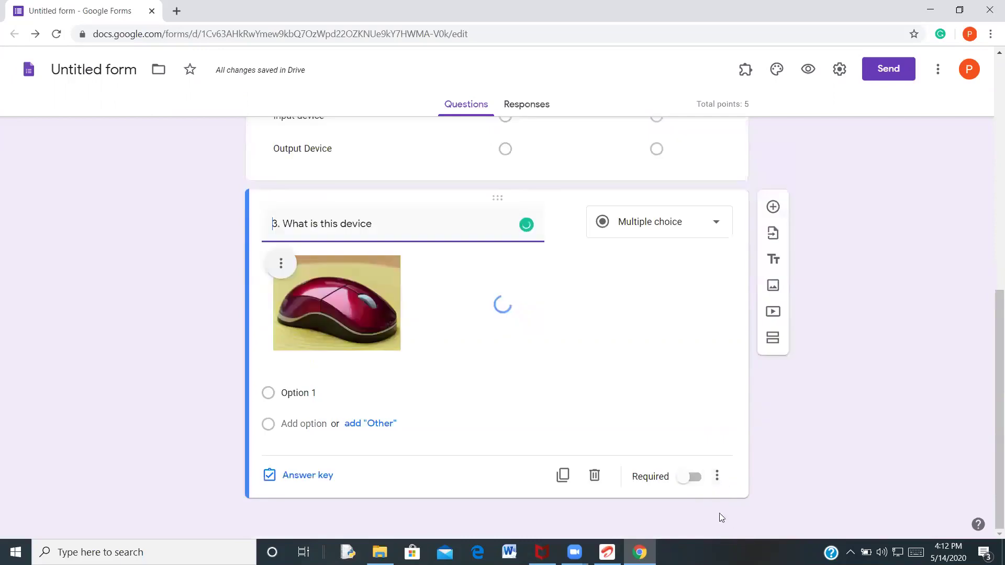
# Change question 3 to the Short answer type and set "Mouse" as its correct answer
pyautogui.click(716, 226)
pyautogui.click(658, 145)
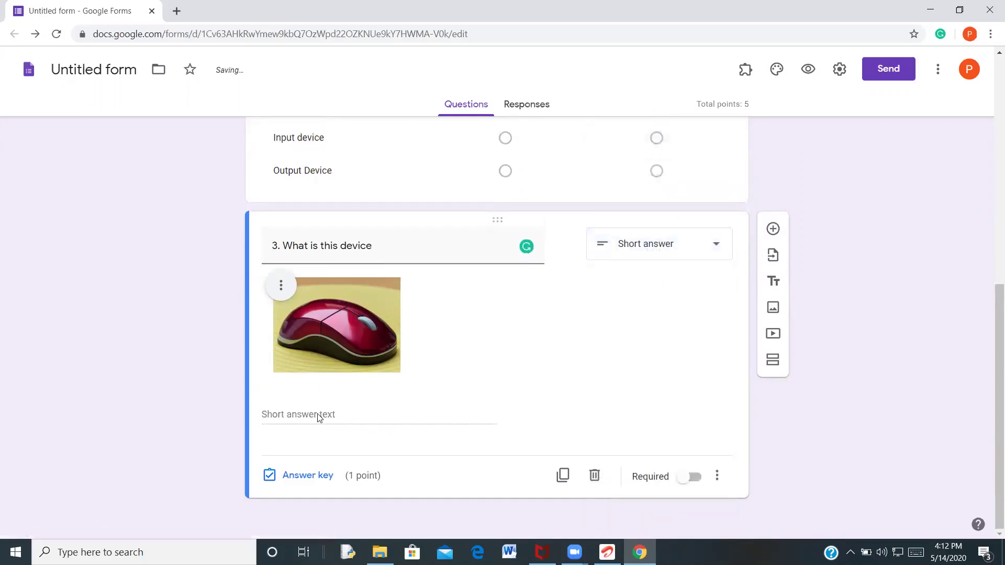
pyautogui.click(316, 475)
pyautogui.click(329, 362)
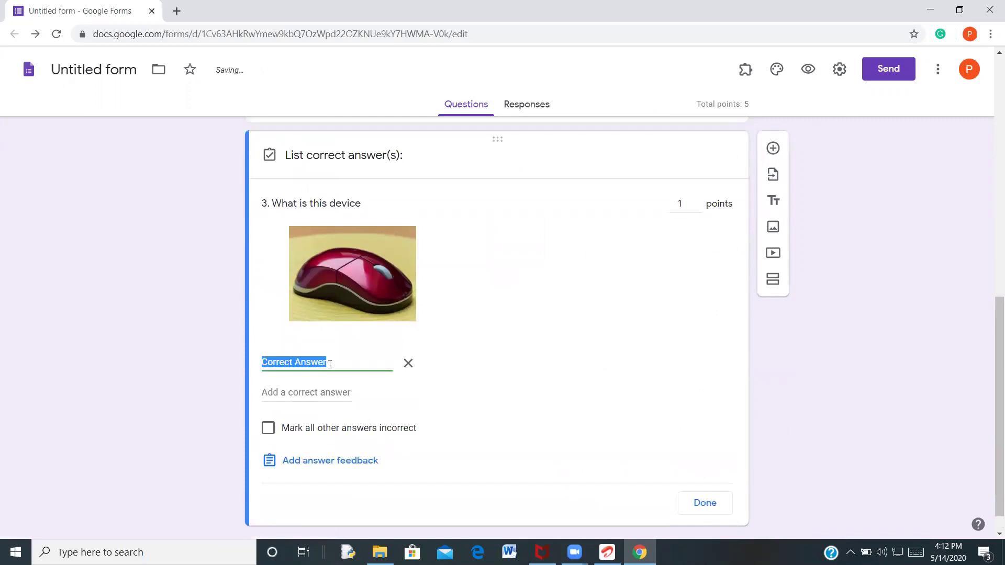
pyautogui.write('Mouse')
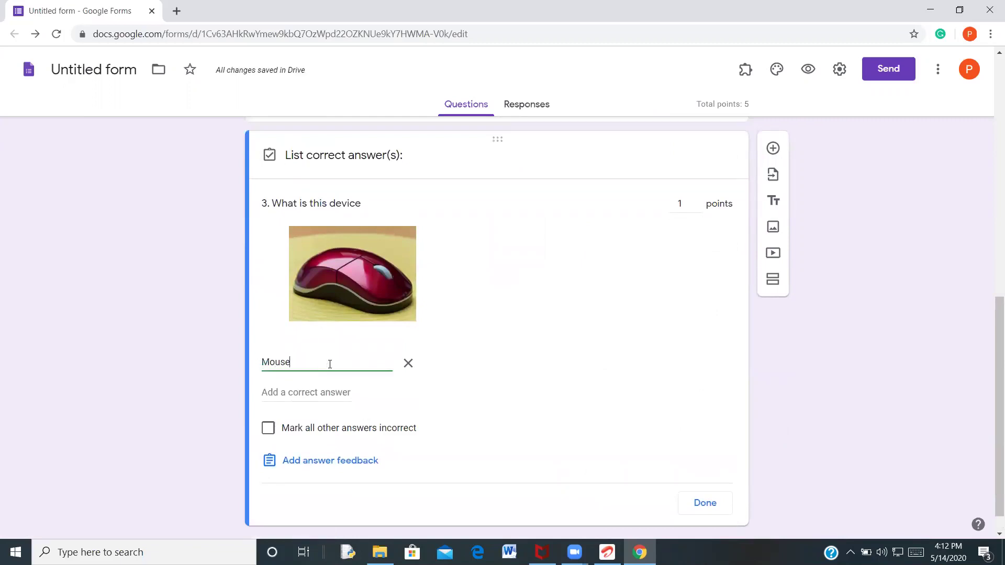
pyautogui.click(703, 504)
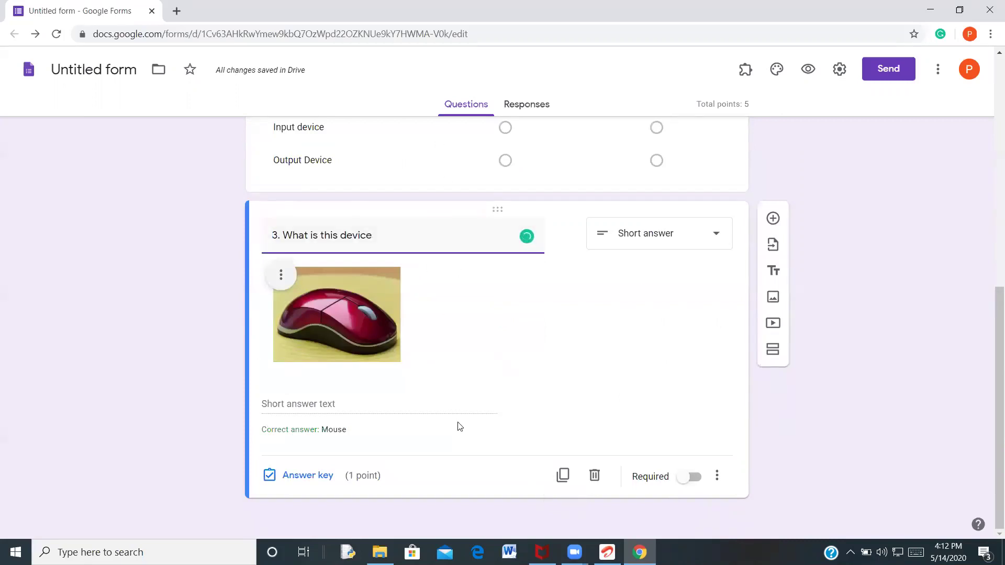
# Preview the whole quiz as respondents see it, check every question, and return to the form editor
pyautogui.scroll(12, 473, 411)
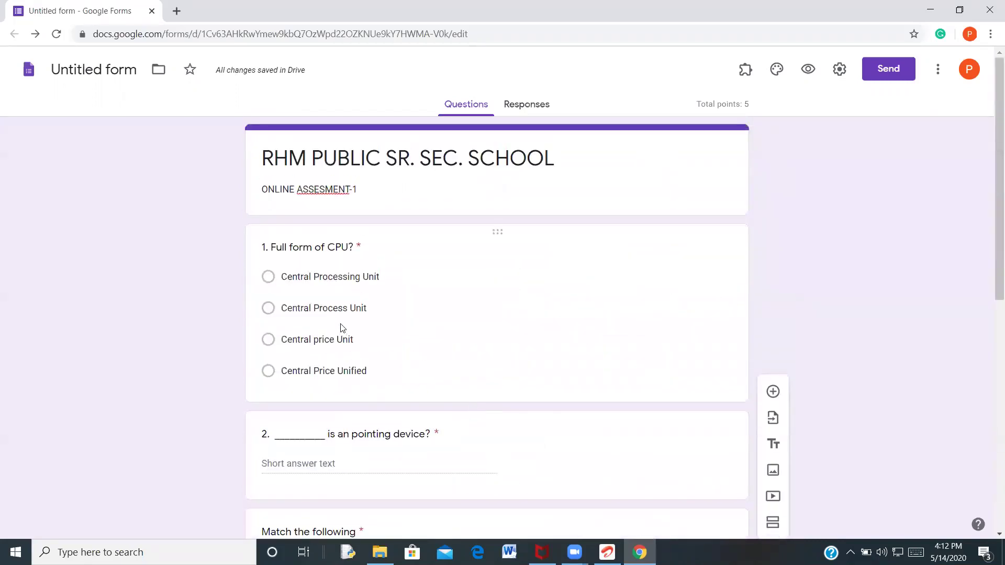
pyautogui.click(806, 71)
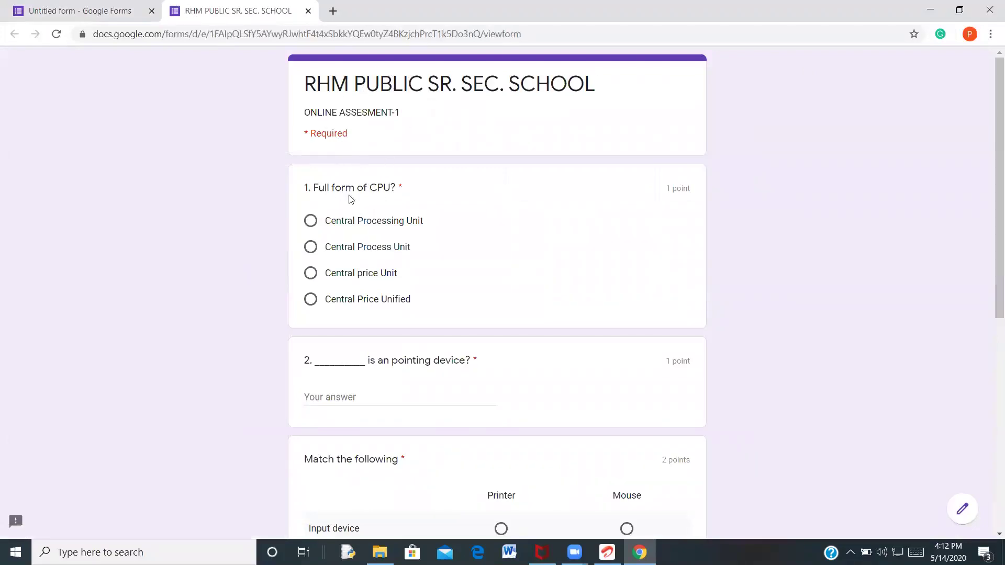
pyautogui.scroll(-3, 368, 330)
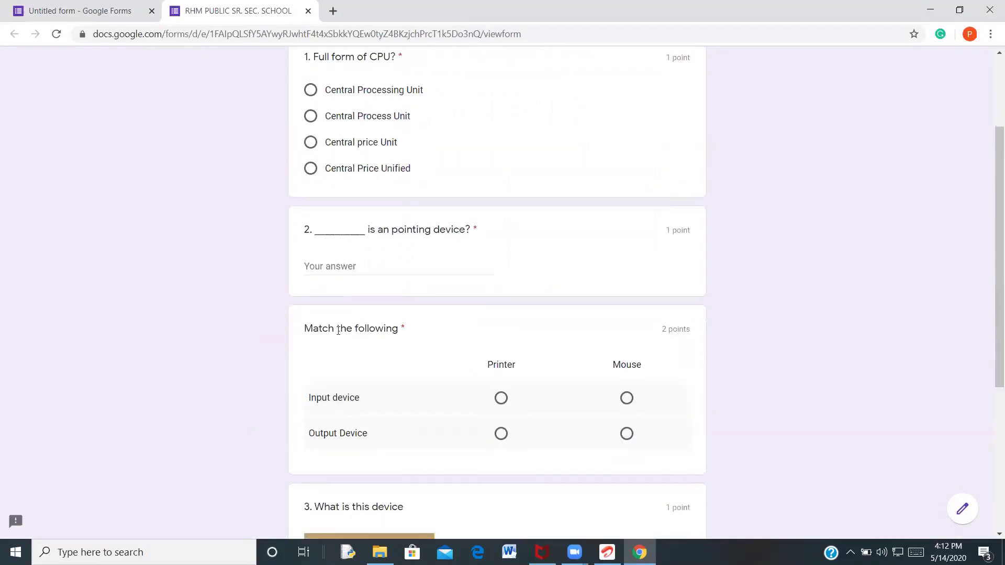
pyautogui.scroll(-3, 453, 290)
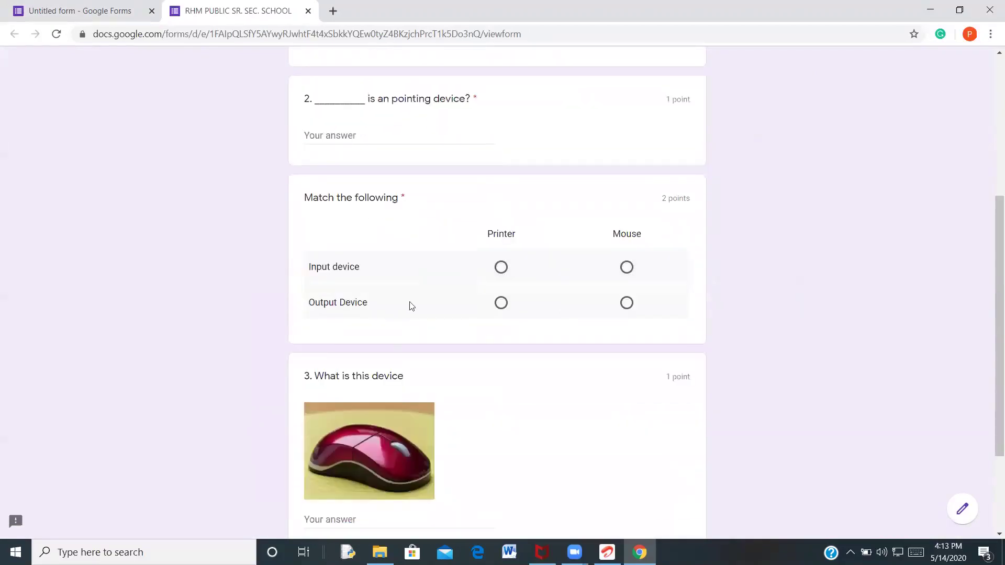
pyautogui.scroll(-3, 494, 316)
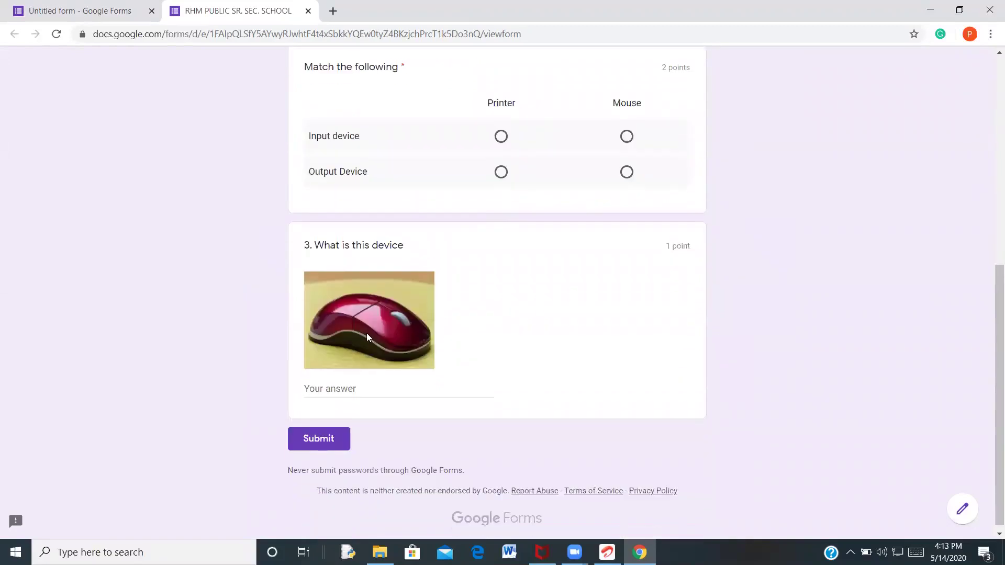
pyautogui.scroll(9, 434, 340)
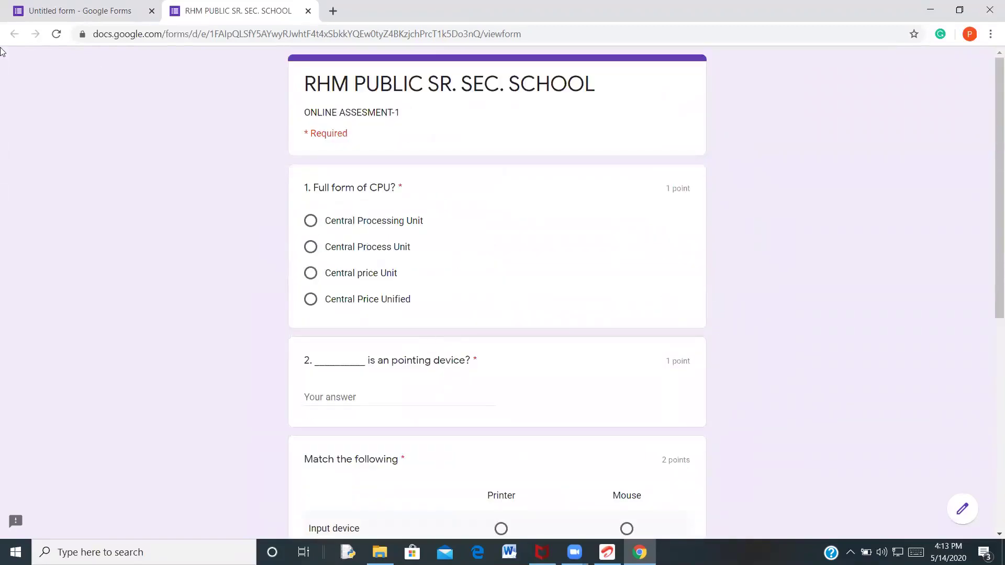
pyautogui.click(308, 10)
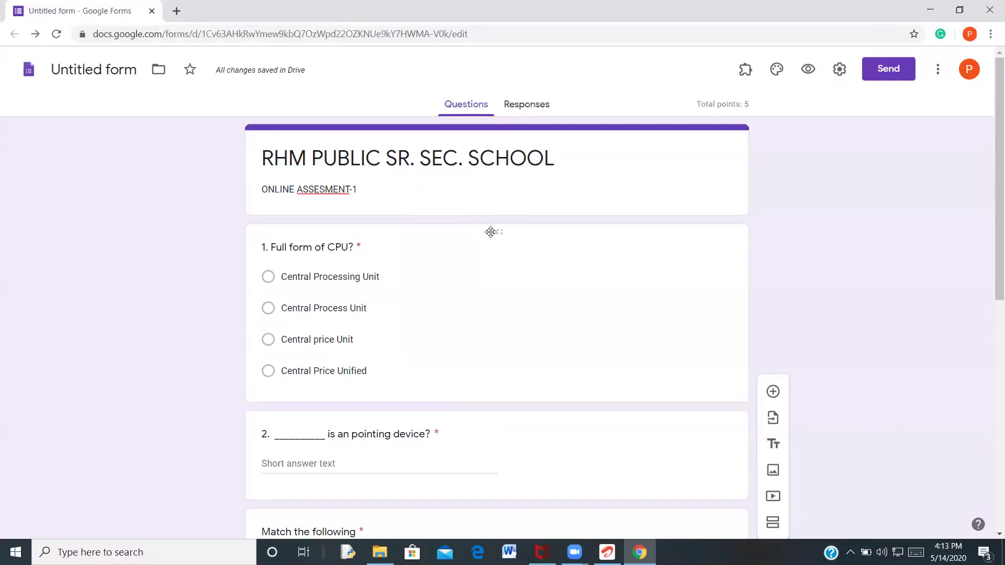
# Add a new question directly below question 1 and set its type to Short answer
pyautogui.click(534, 235)
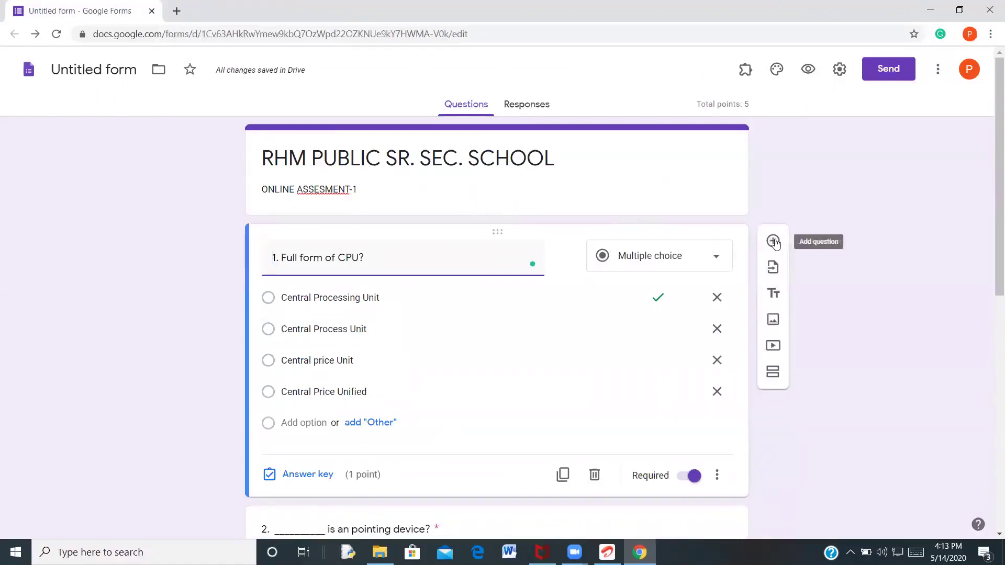
pyautogui.click(774, 242)
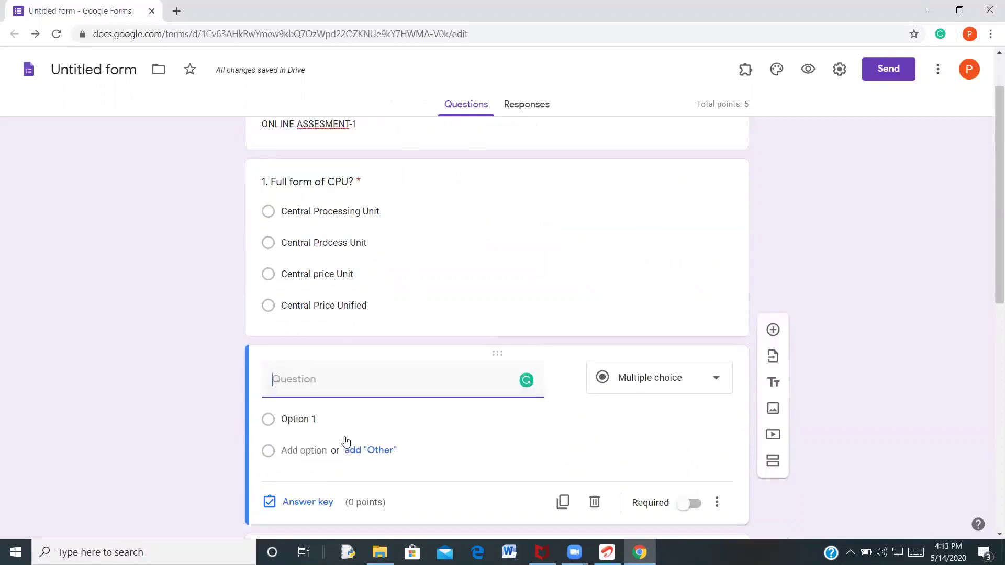
pyautogui.click(717, 379)
pyautogui.click(650, 152)
# Title the new short-answer question "Enter your name" and make it required
pyautogui.click(300, 383)
pyautogui.write('E')
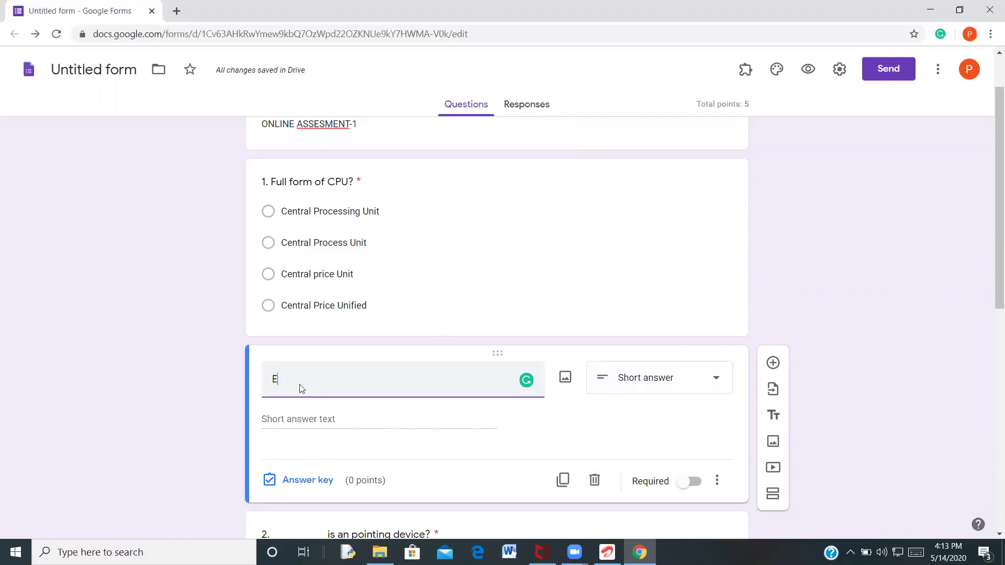
pyautogui.write('nter yur name')
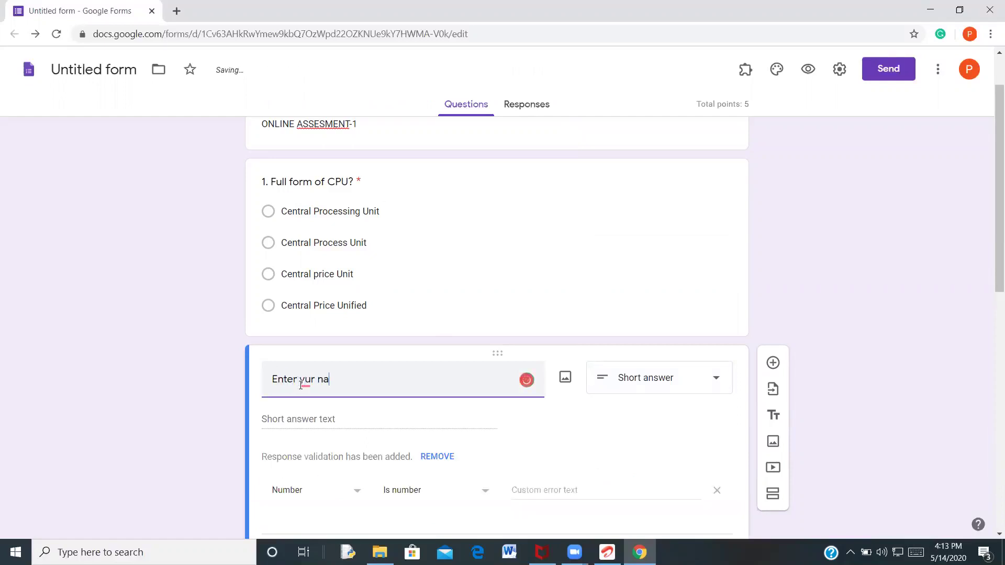
pyautogui.rightClick(310, 378)
pyautogui.moveTo(305, 379); pyautogui.dragTo(298, 381)
pyautogui.click(305, 379)
pyautogui.write('o')
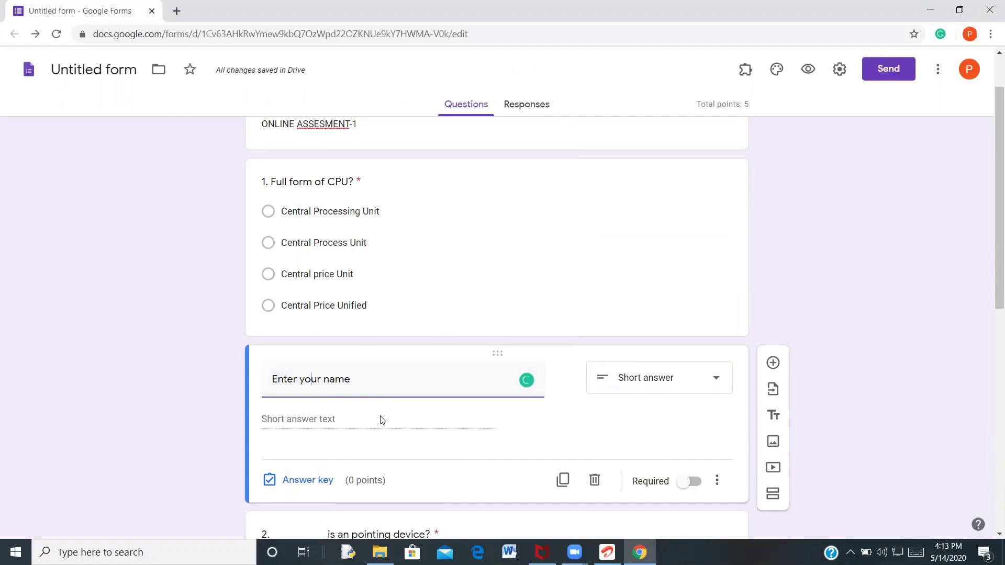
pyautogui.click(694, 482)
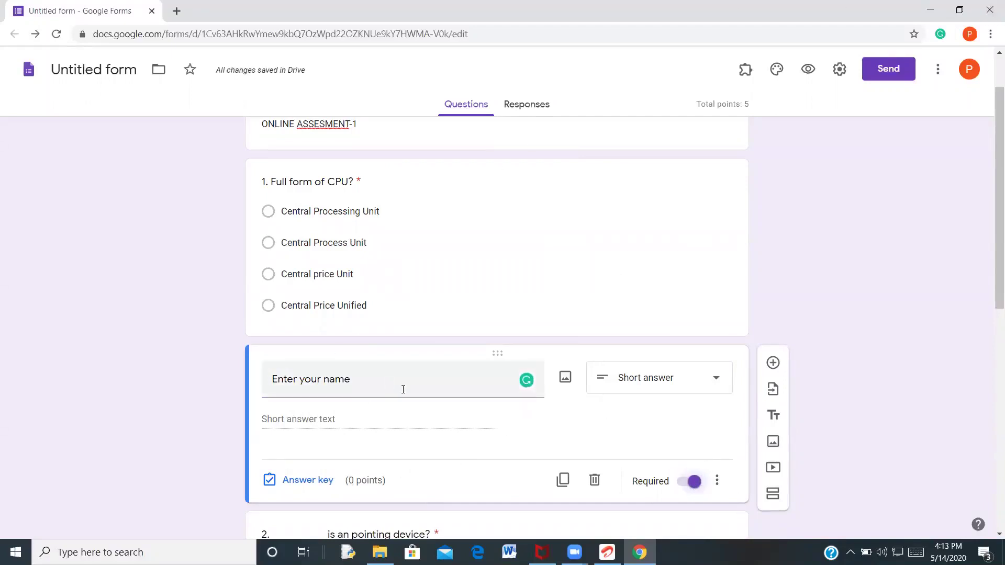
# Move the "Enter your name" question above question 1 and check the order of the questions
pyautogui.scroll(2, 496, 403)
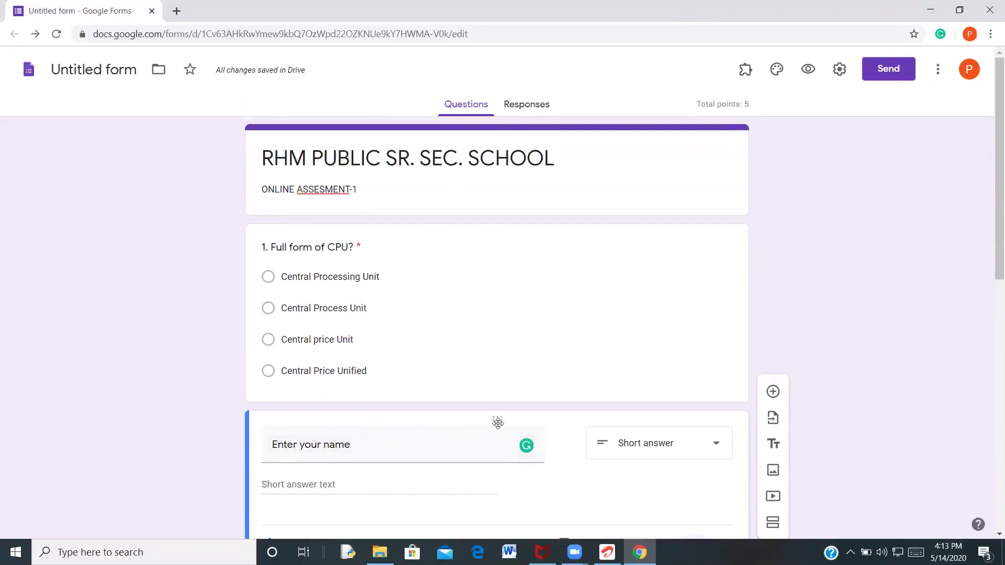
pyautogui.moveTo(499, 422); pyautogui.dragTo(501, 232)
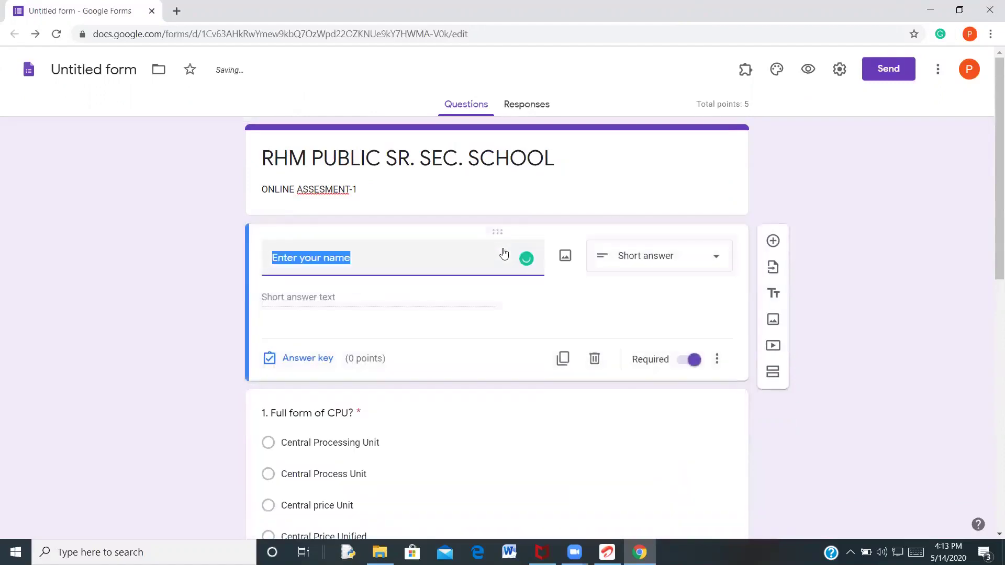
pyautogui.scroll(-4, 482, 396)
pyautogui.scroll(-3, 483, 401)
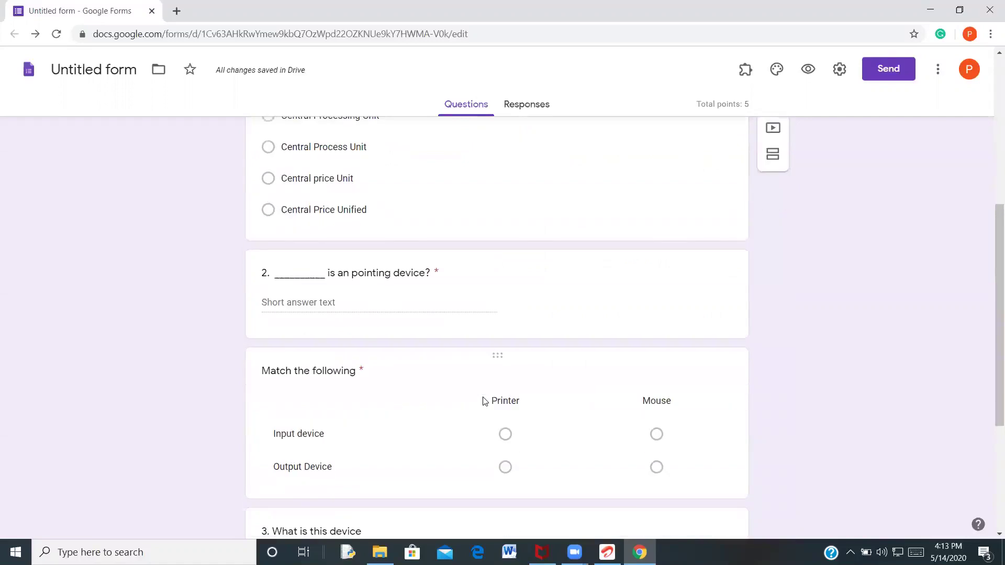
pyautogui.scroll(5, 483, 401)
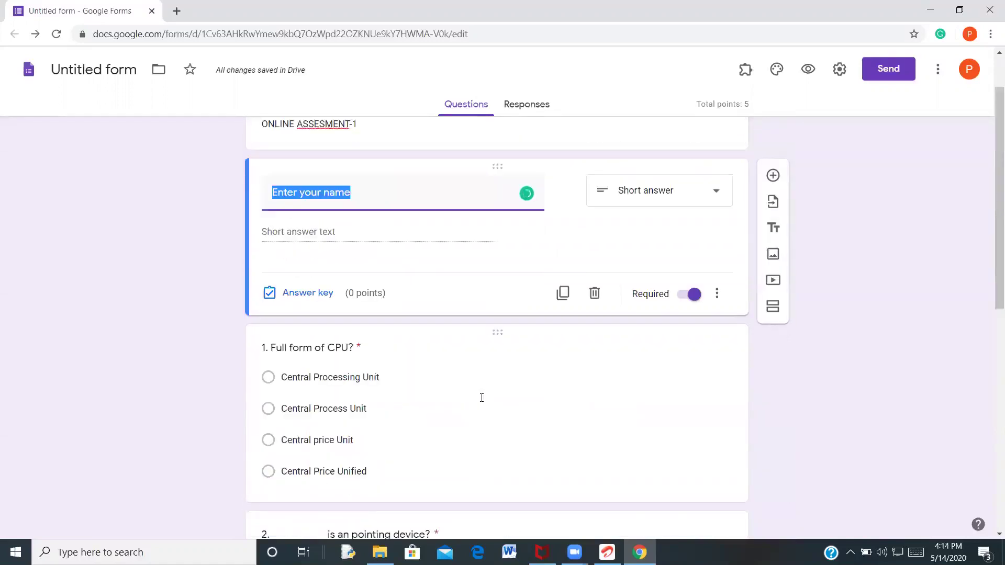
pyautogui.click(481, 398)
pyautogui.scroll(1, 453, 411)
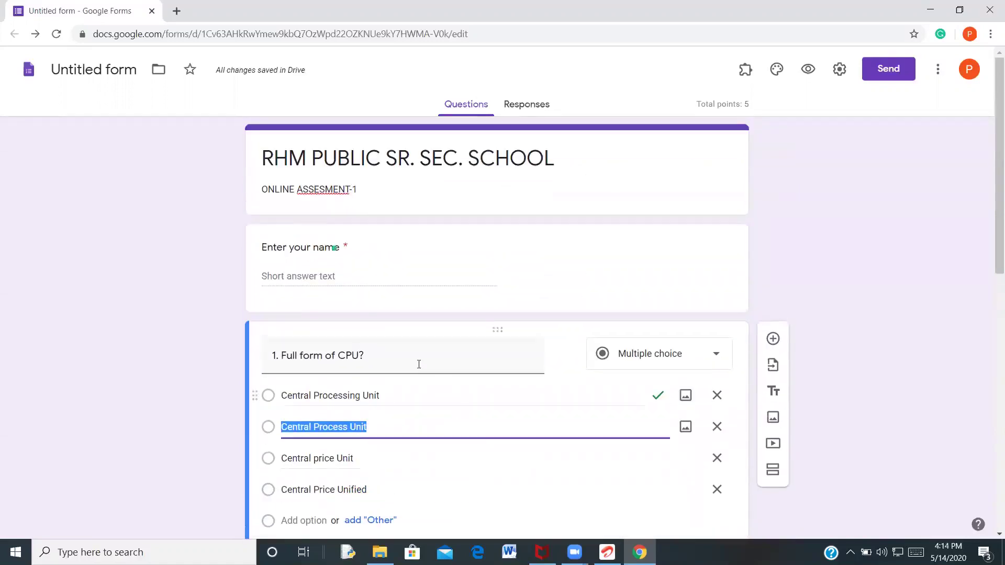
# Duplicate the "Enter your name" question and start the copy's title with "Enter Father's"
pyautogui.click(707, 283)
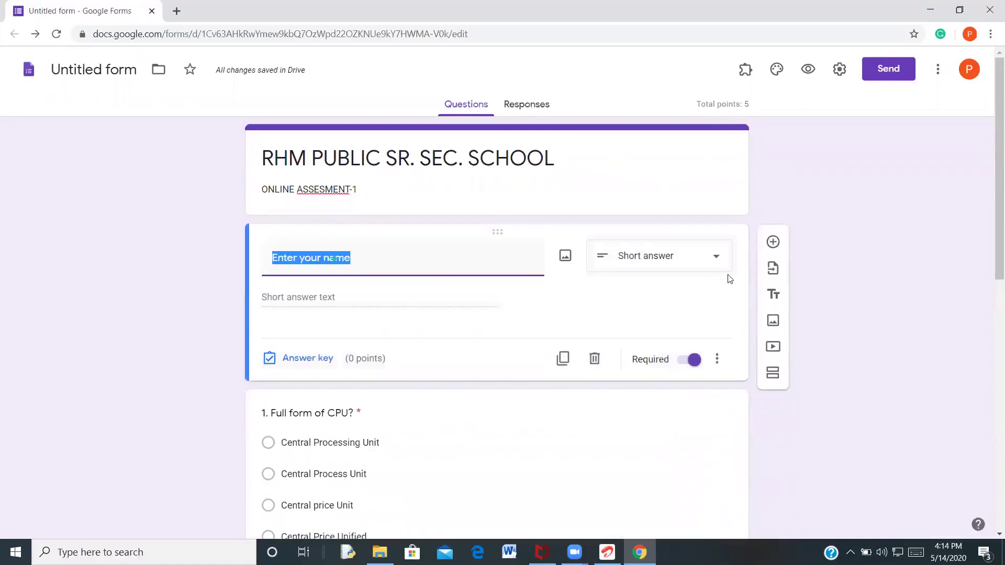
pyautogui.click(562, 358)
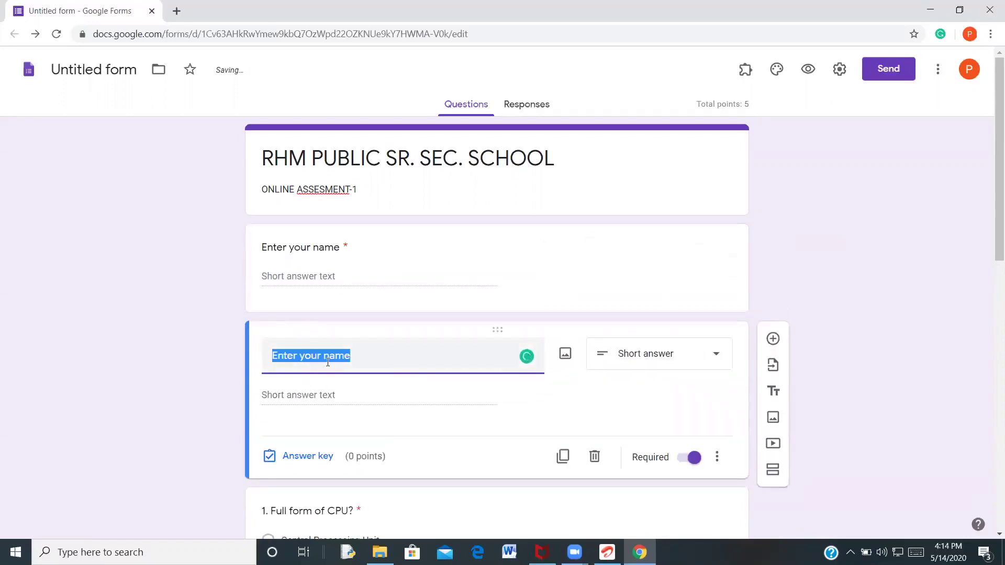
pyautogui.write('Roll no')
pyautogui.press('BackSpace')
pyautogui.press('BackSpace')
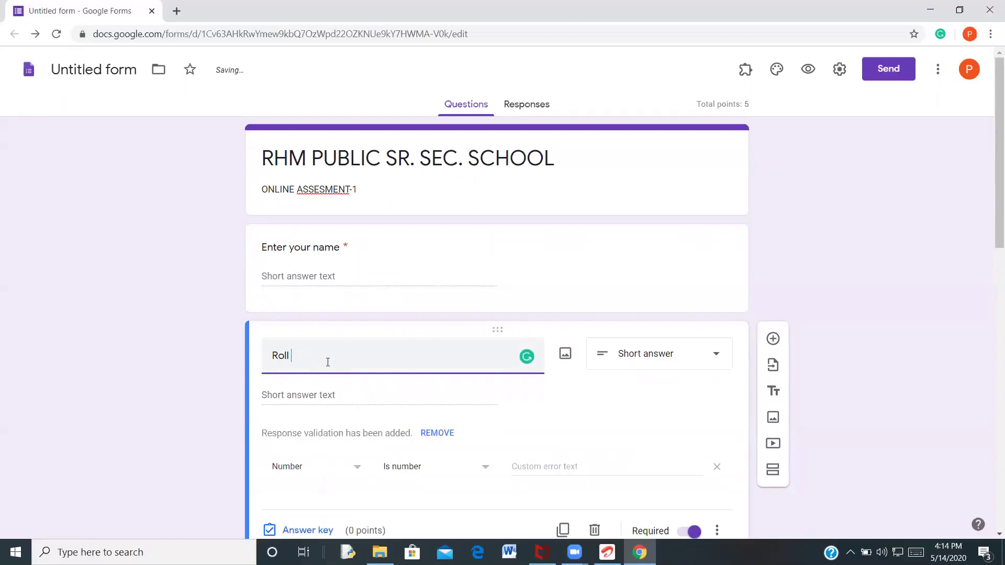
pyautogui.press('BackSpace')
pyautogui.write('Enter Fathe')
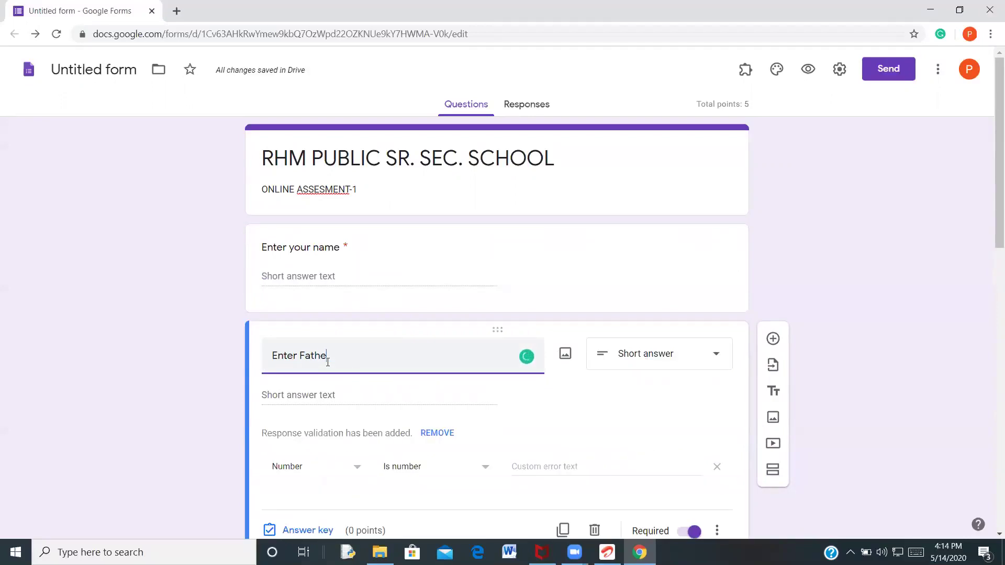
pyautogui.write('Na')
pyautogui.press('BackSpace')
pyautogui.press('BackSpace')
pyautogui.write('e')
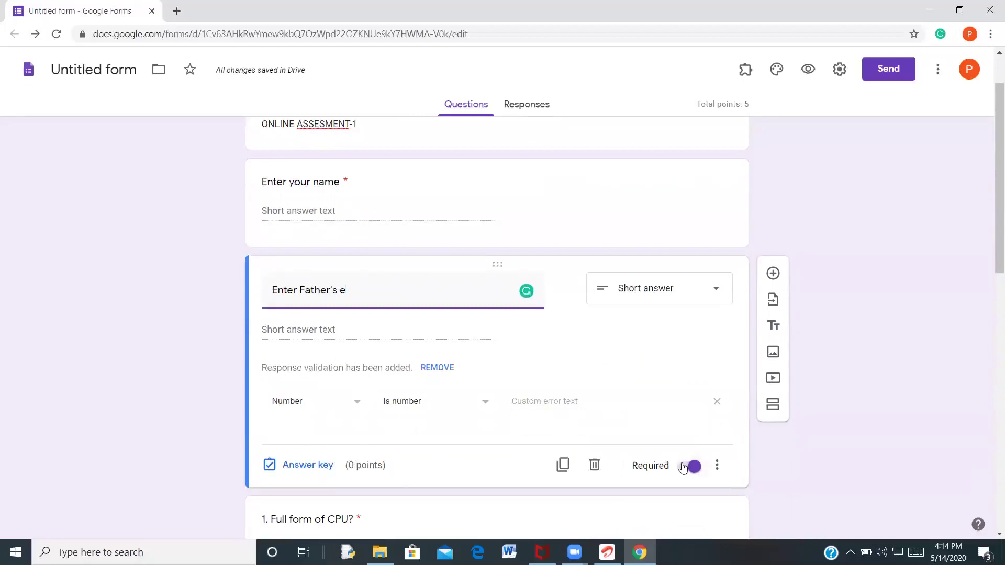
# Remove the number validation from the duplicated question and complete its title as "Enter Father's name"
pyautogui.click(717, 402)
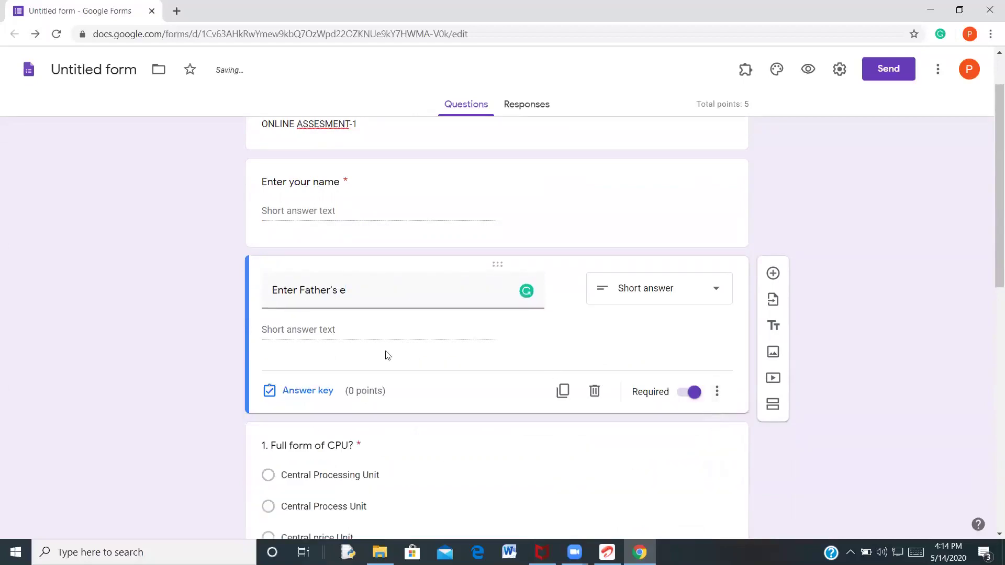
pyautogui.click(359, 290)
pyautogui.click(360, 290)
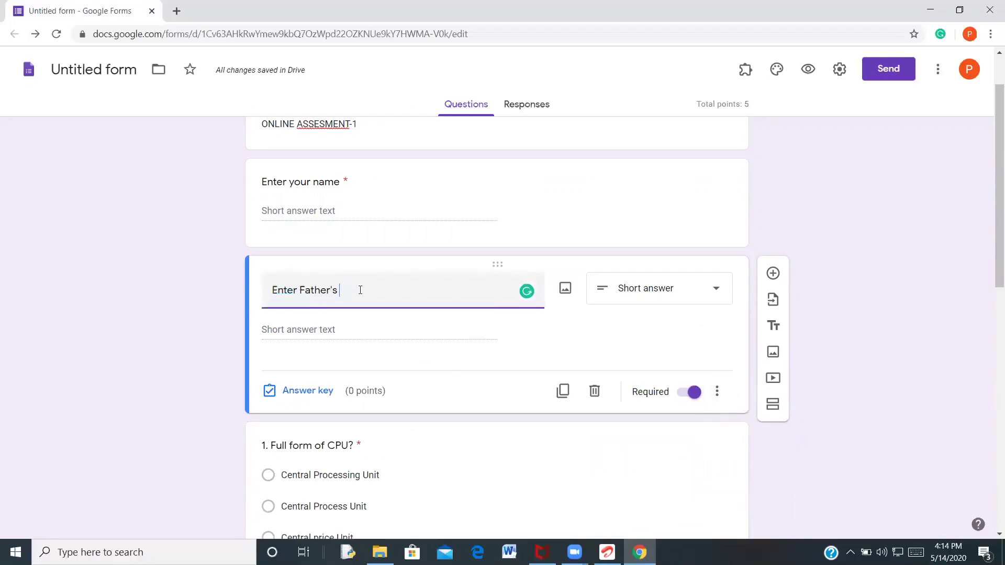
pyautogui.write('name')
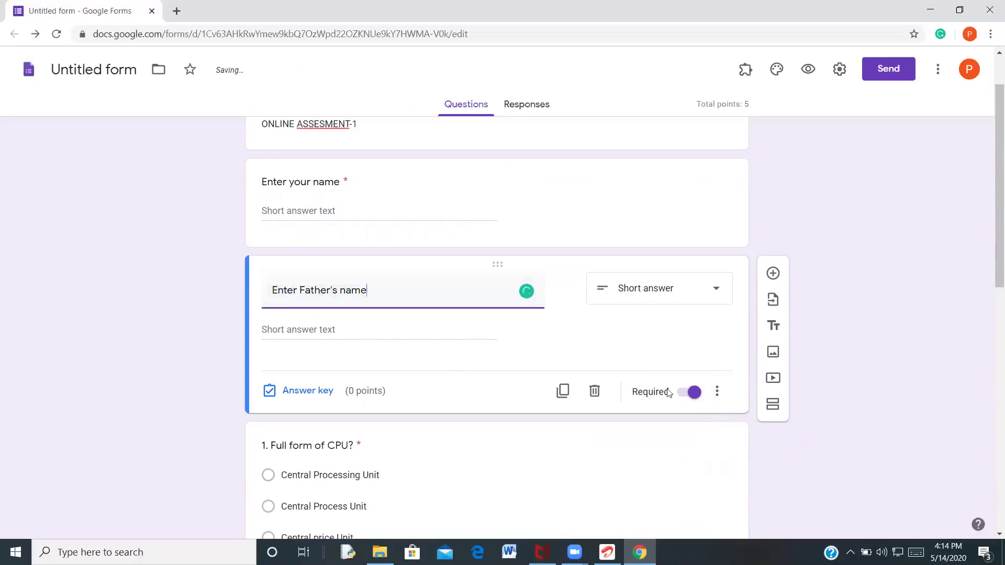
# Try the second purple background shade, set the form's theme color to red, and check it across all questions
pyautogui.scroll(-4, 506, 421)
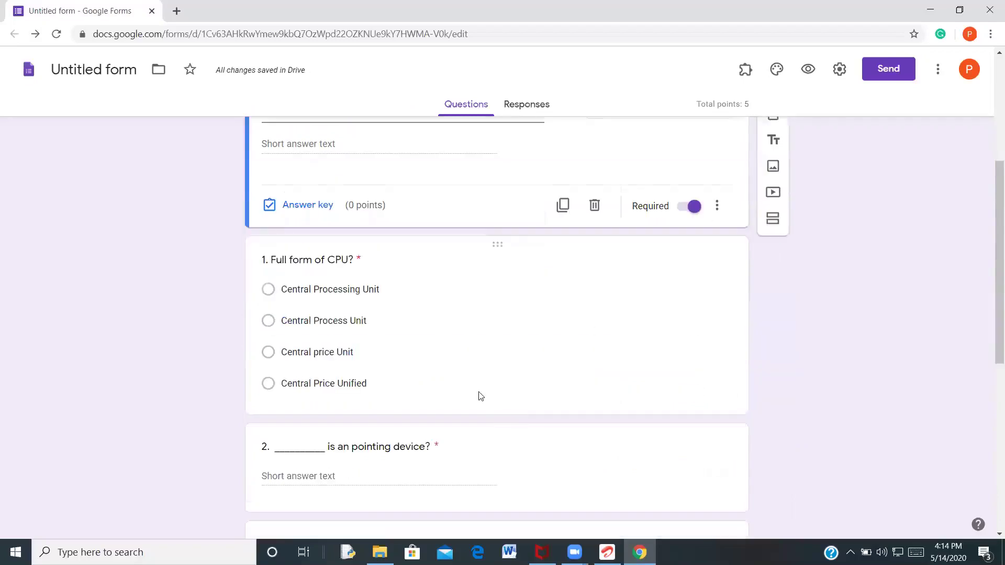
pyautogui.scroll(-7, 476, 395)
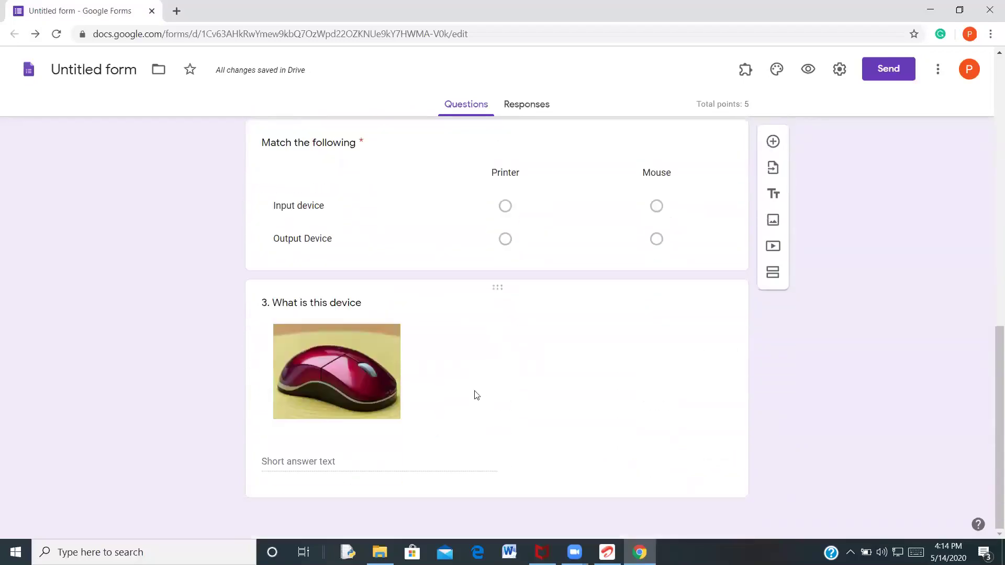
pyautogui.click(479, 389)
pyautogui.scroll(11, 479, 390)
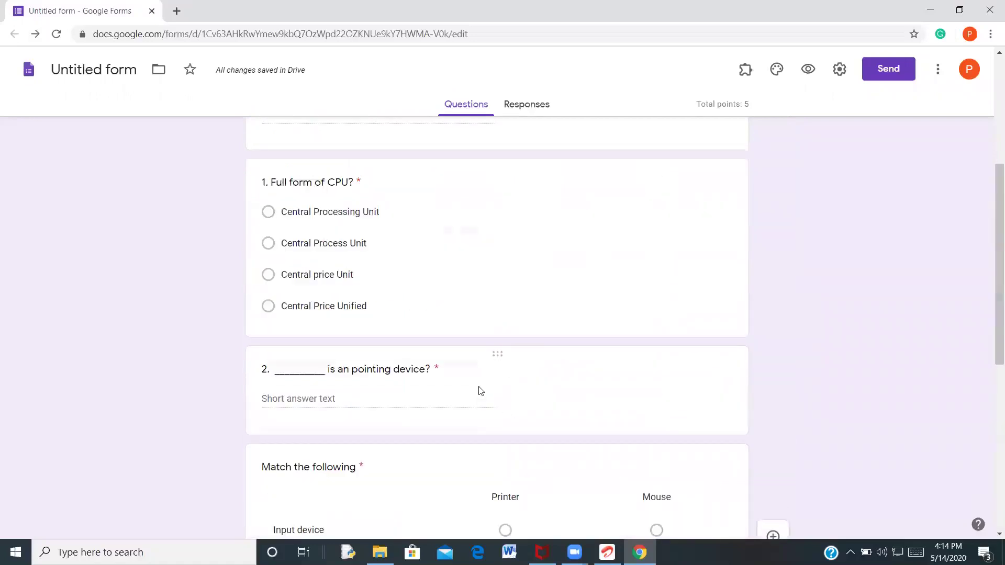
pyautogui.scroll(1, 479, 390)
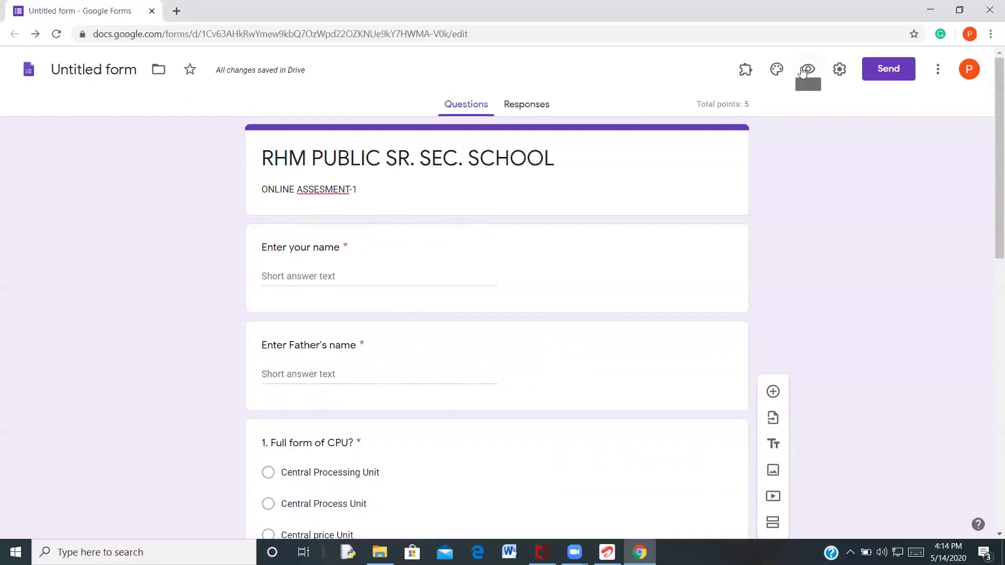
pyautogui.click(774, 71)
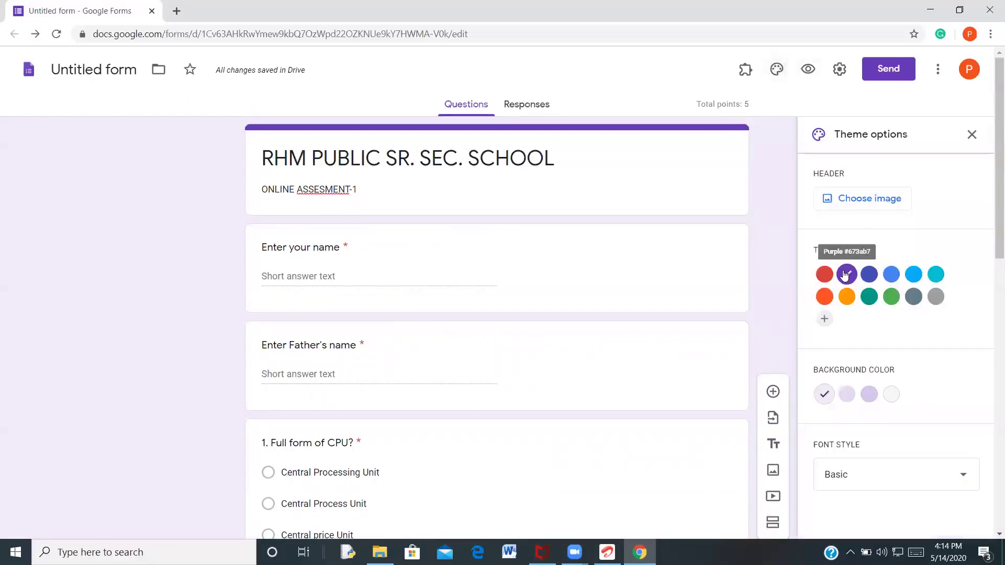
pyautogui.click(846, 396)
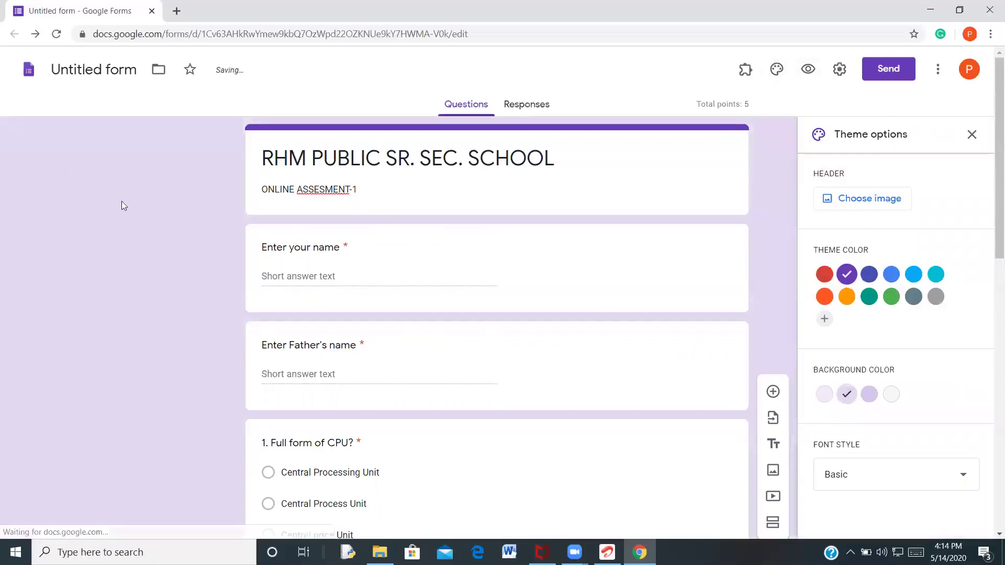
pyautogui.click(825, 276)
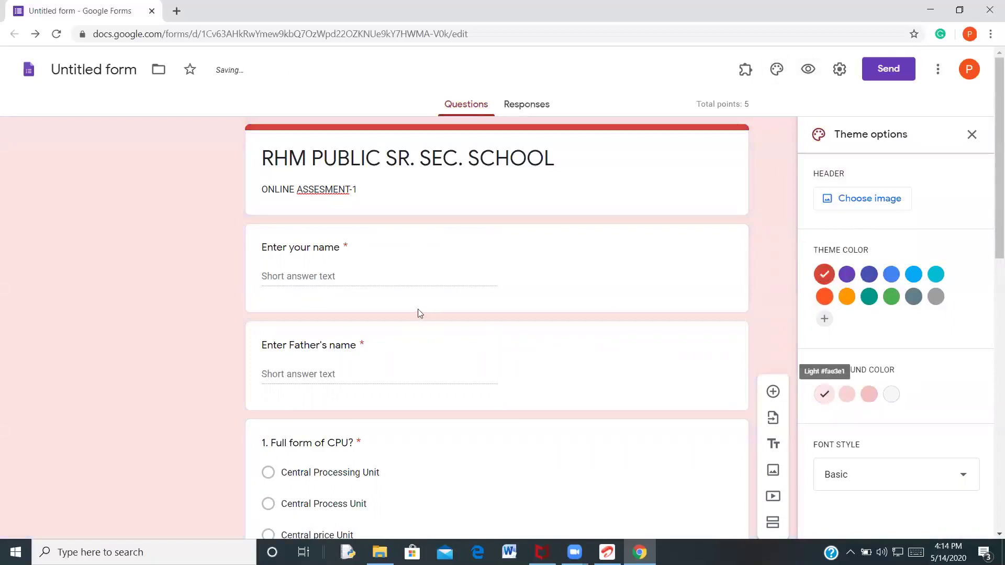
pyautogui.scroll(-10, 419, 310)
pyautogui.scroll(-3, 424, 316)
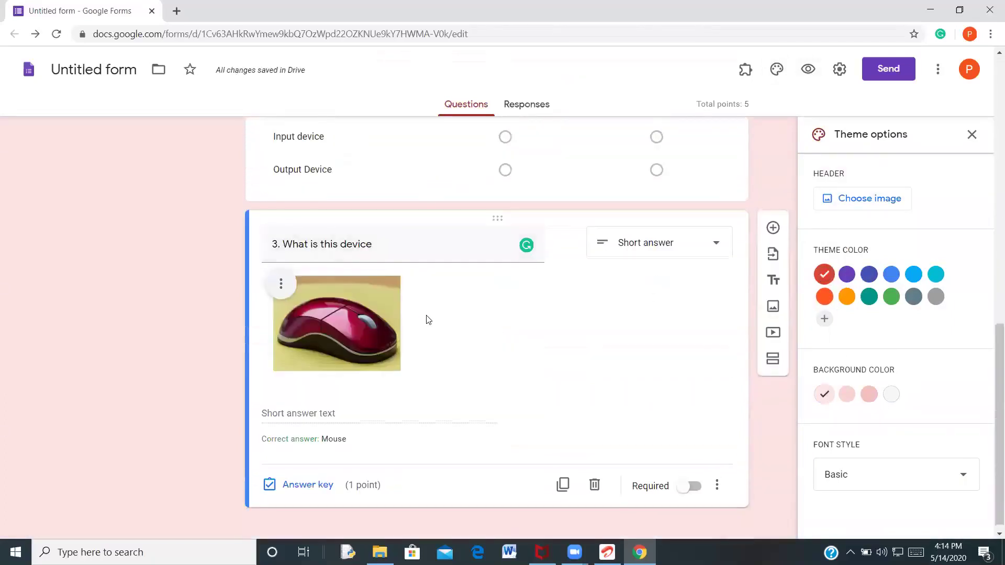
pyautogui.scroll(10, 473, 330)
pyautogui.scroll(3, 471, 327)
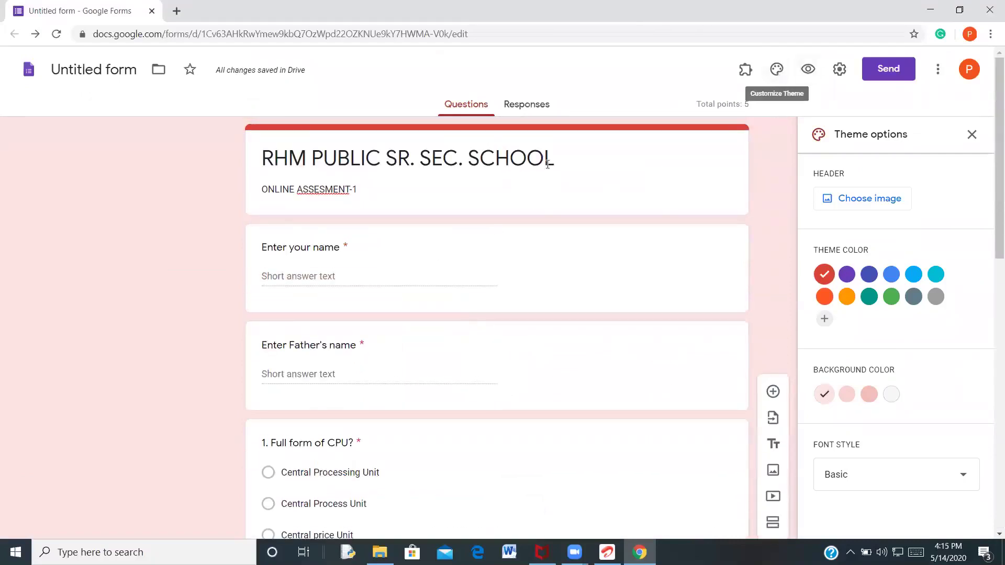
# Generate a shortened URL for sending the form by link and copy it
pyautogui.click(885, 74)
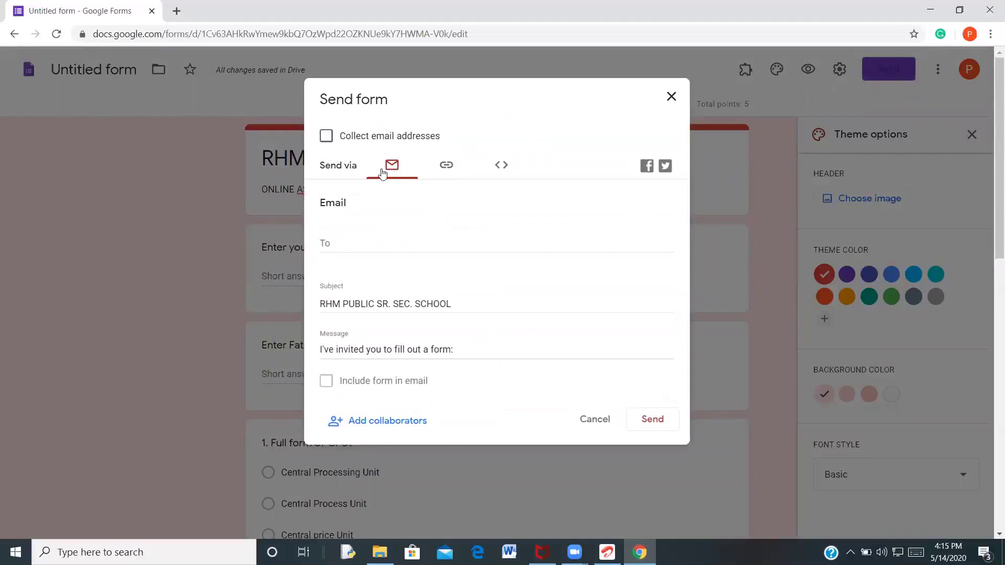
pyautogui.click(446, 167)
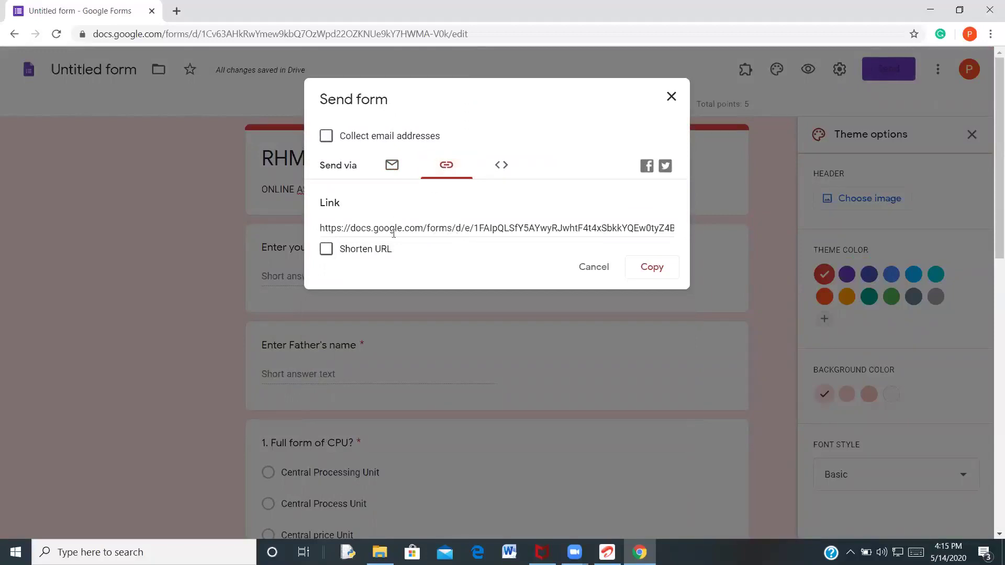
pyautogui.click(326, 250)
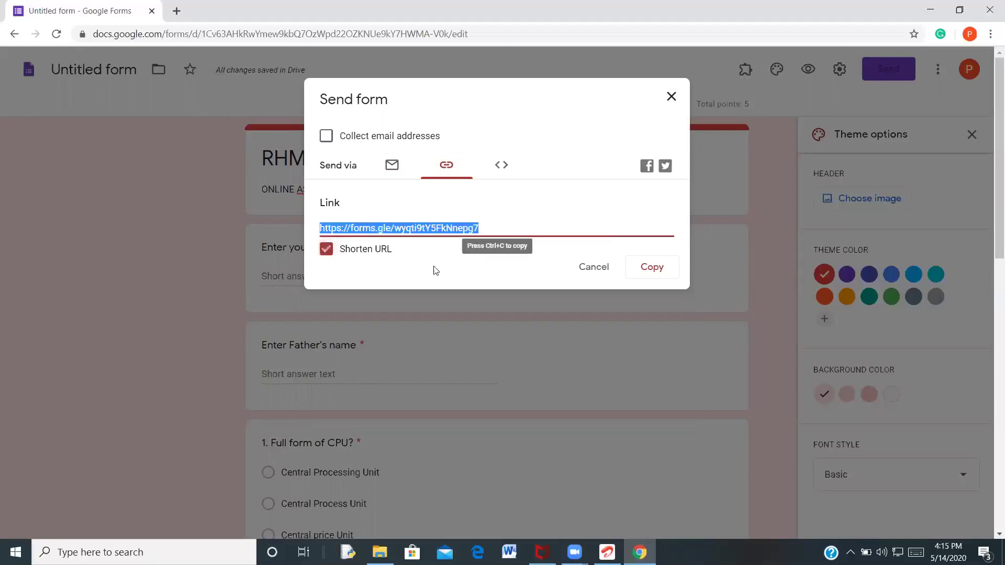
pyautogui.click(653, 267)
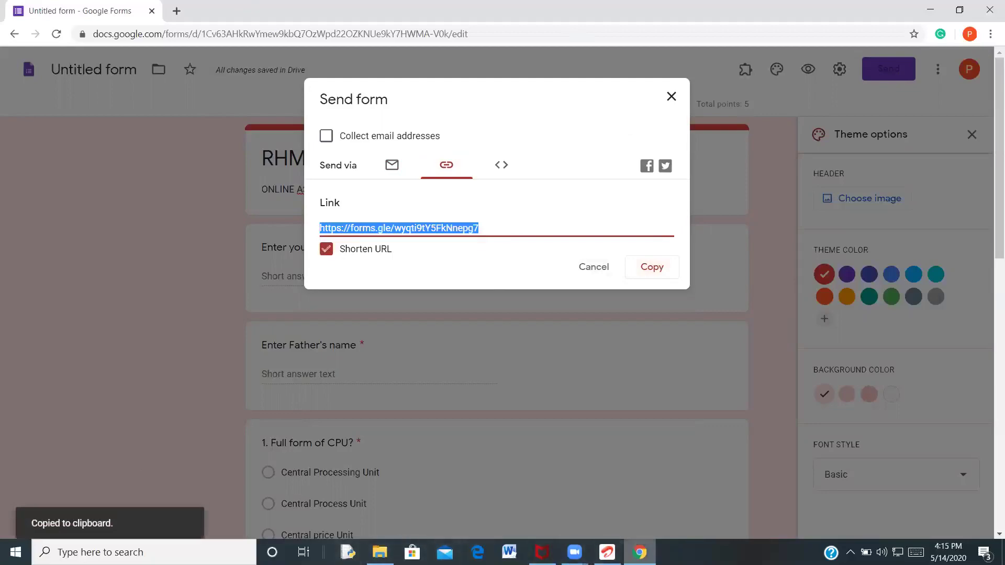
pyautogui.click(639, 552)
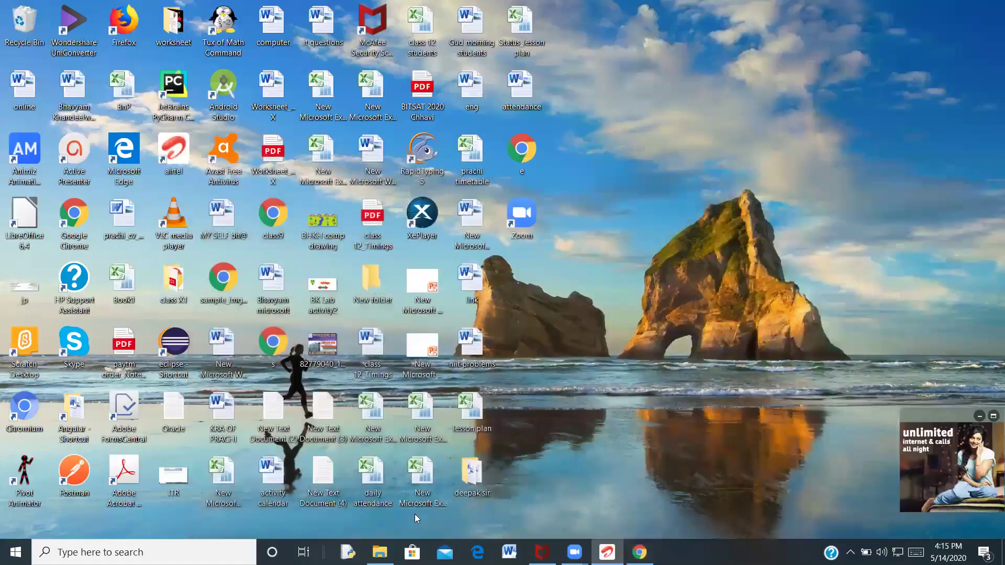
pyautogui.hotkey('alt', 'Tab')
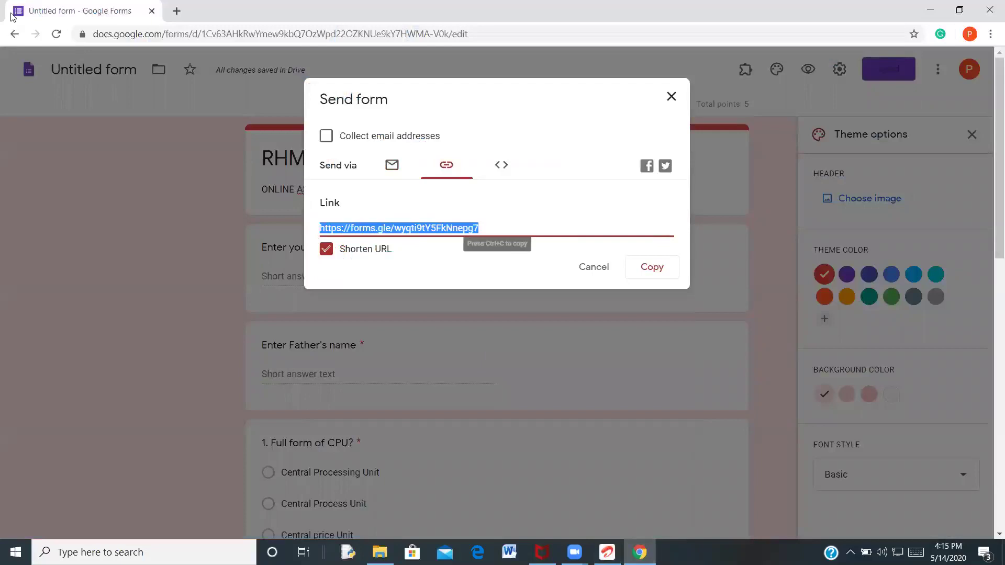
pyautogui.hotkey('ctrl', 't')
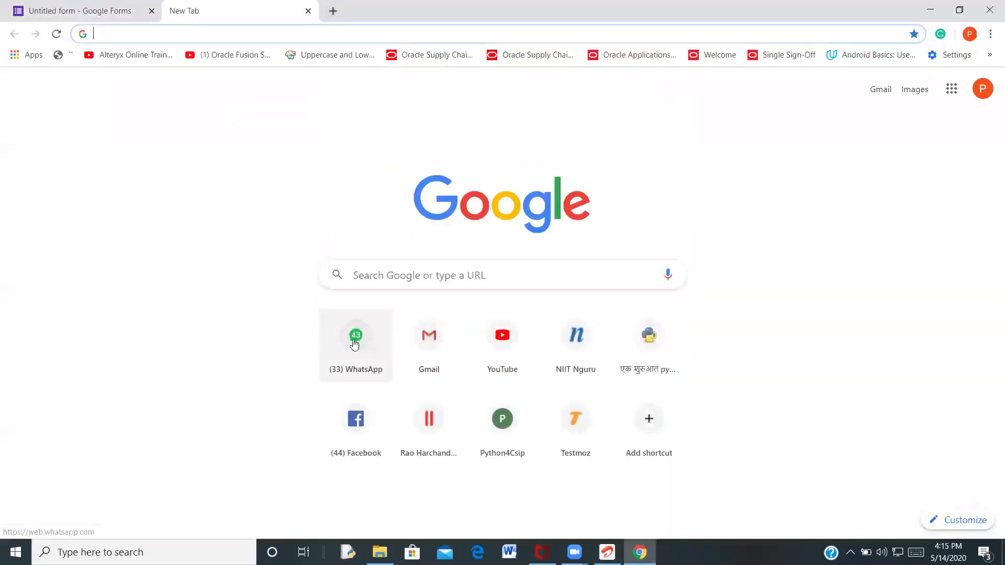
pyautogui.click(353, 336)
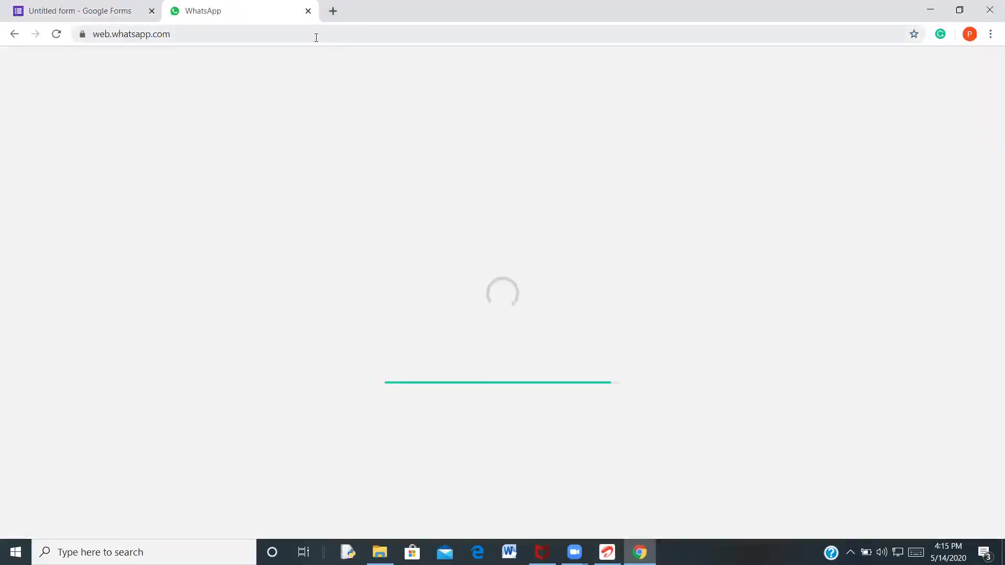
pyautogui.click(308, 11)
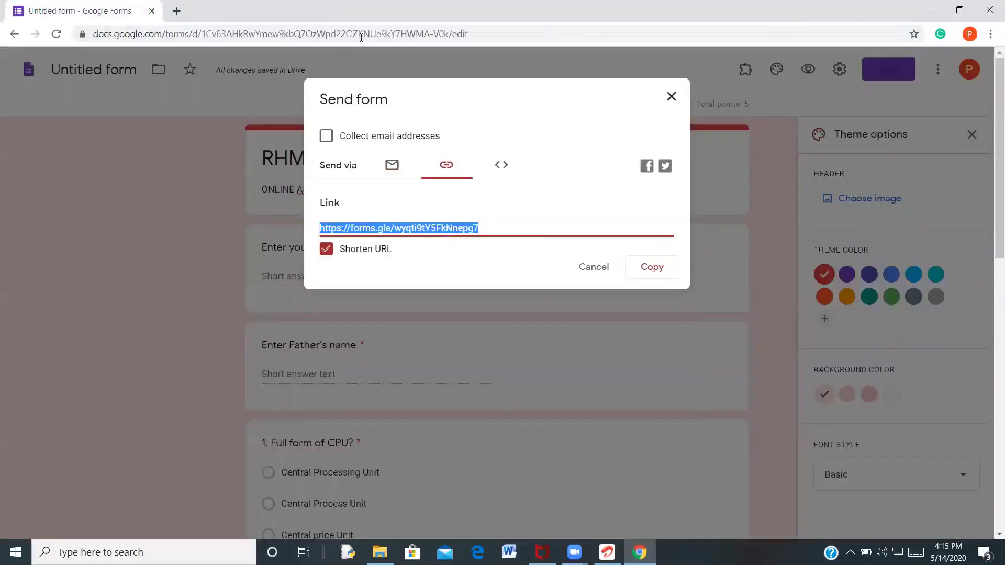
# Cancel the Send form dialog and look through the form's questions
pyautogui.click(588, 266)
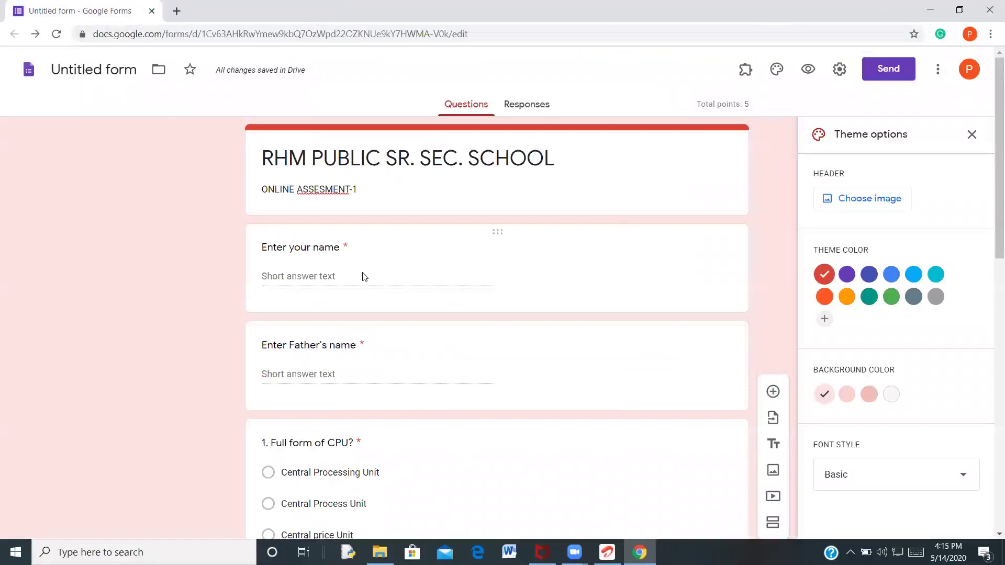
pyautogui.scroll(-12, 365, 276)
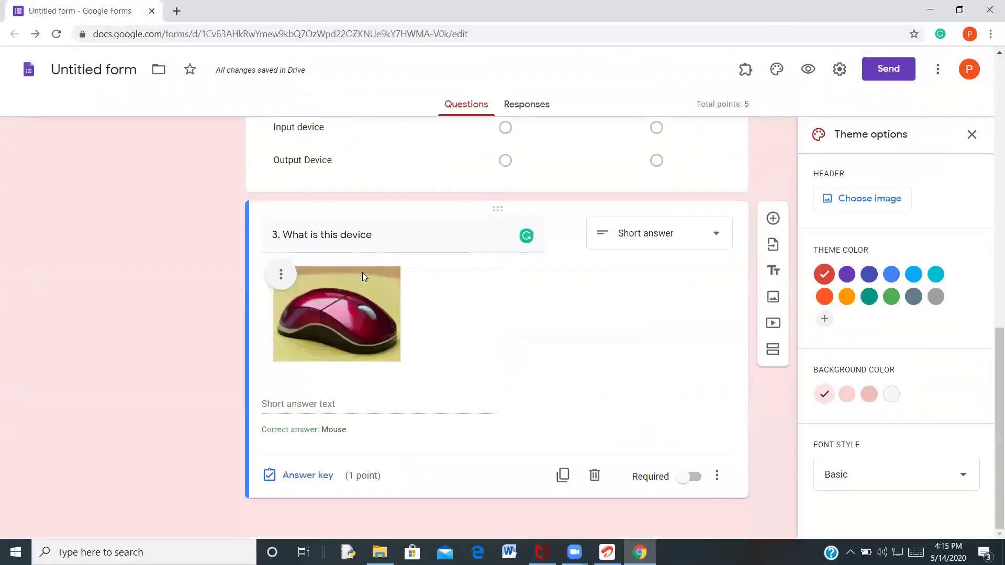
pyautogui.scroll(10, 364, 276)
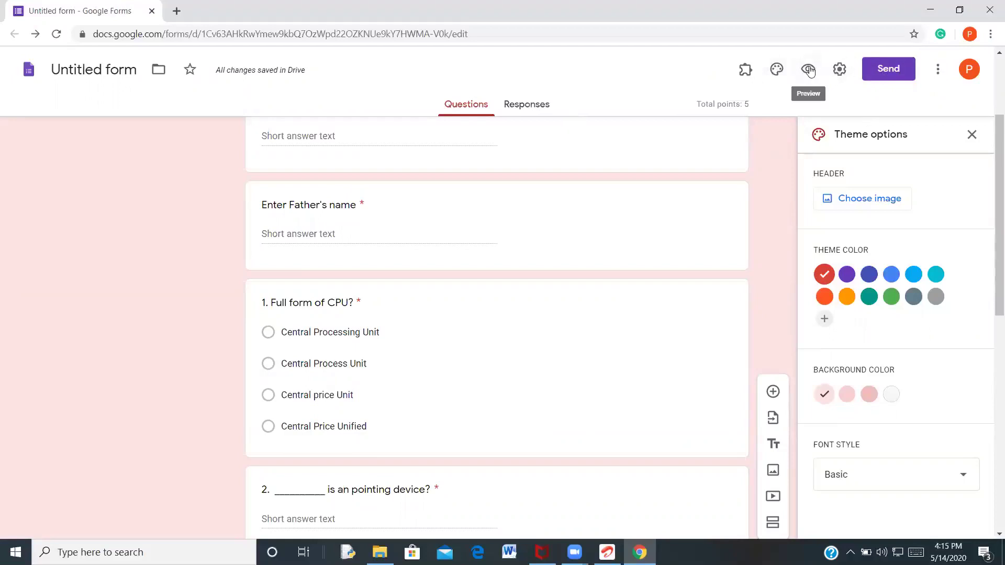
# Preview the form and fill in the student's name and the father's name
pyautogui.click(809, 70)
pyautogui.click(349, 224)
pyautogui.write('am')
pyautogui.click(367, 322)
pyautogui.write('am')
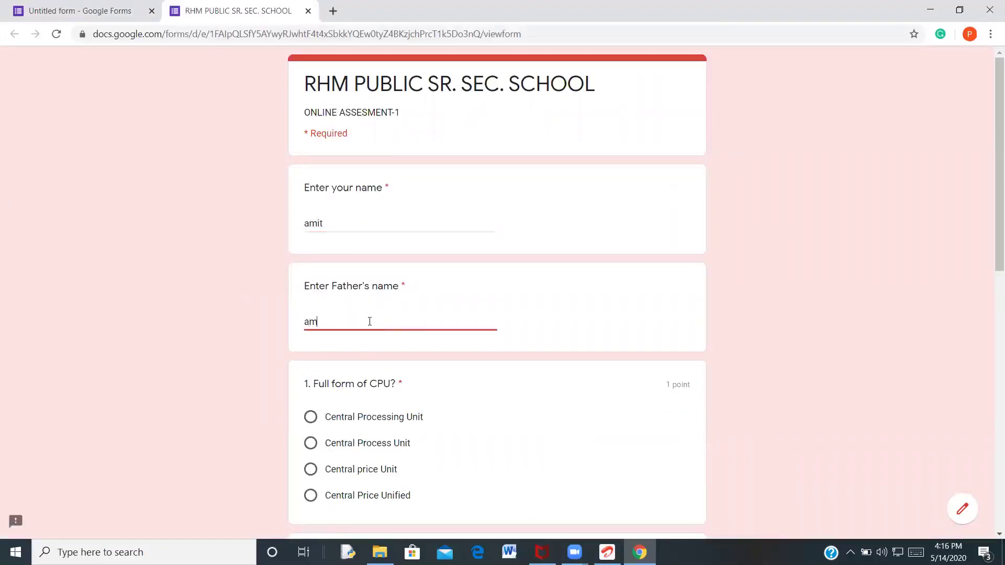
# Answer question 1 with "Central Process Unit" and question 2 with "Mouse"
pyautogui.scroll(-3, 369, 322)
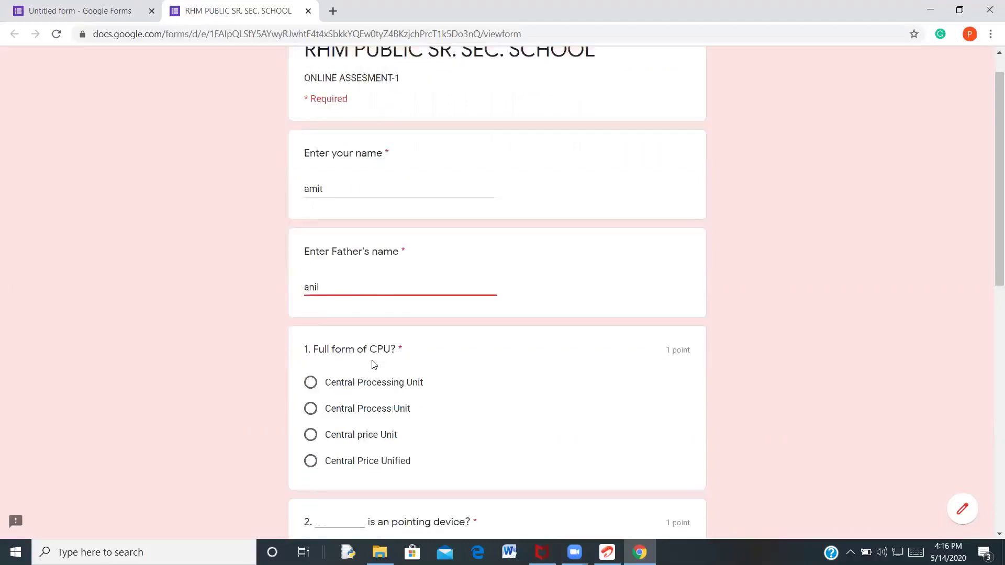
pyautogui.click(311, 312)
pyautogui.scroll(-3, 355, 364)
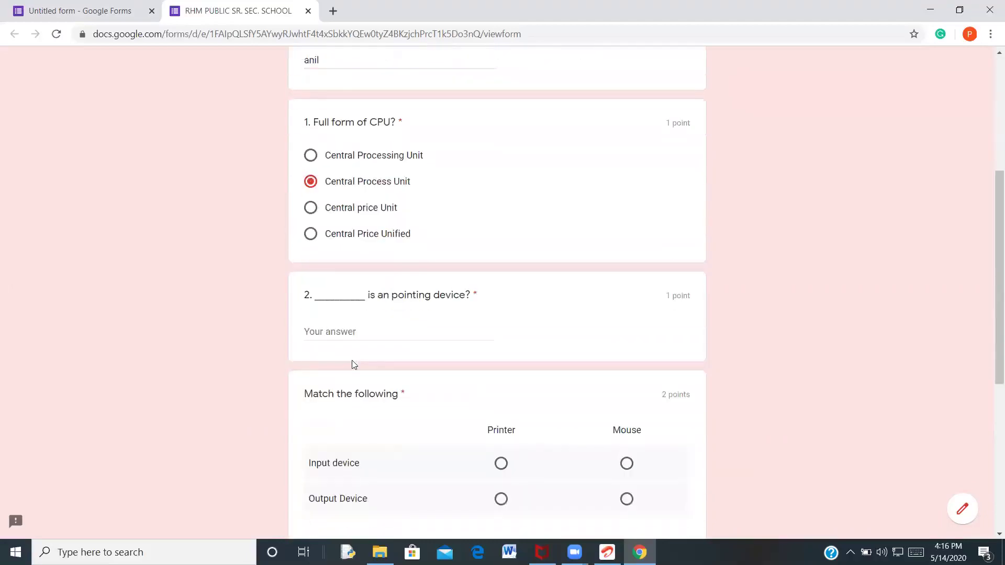
pyautogui.click(368, 331)
pyautogui.write('Mouse')
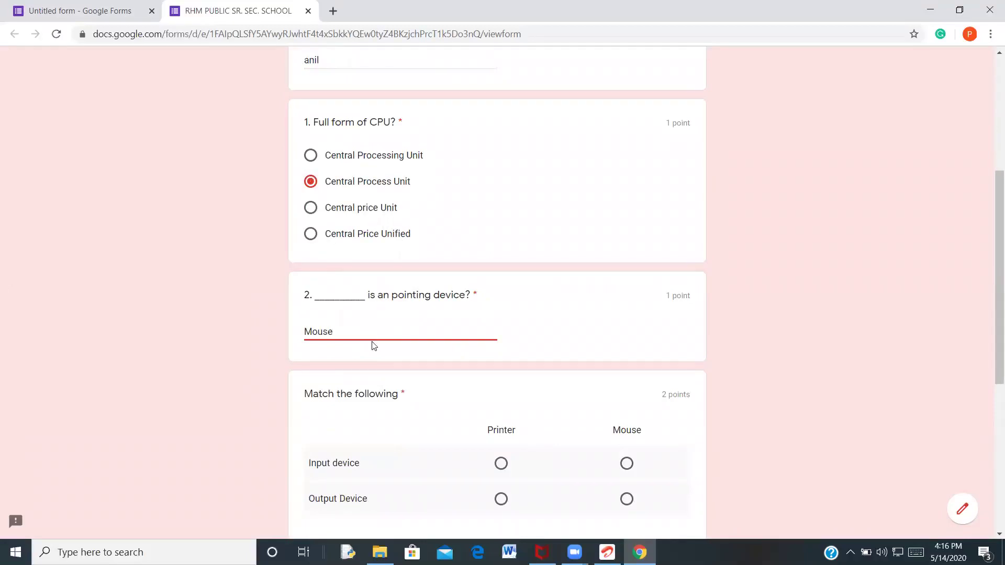
# In the "Match the following" grid, match Input device with Mouse and Output Device with Printer
pyautogui.scroll(-3, 375, 350)
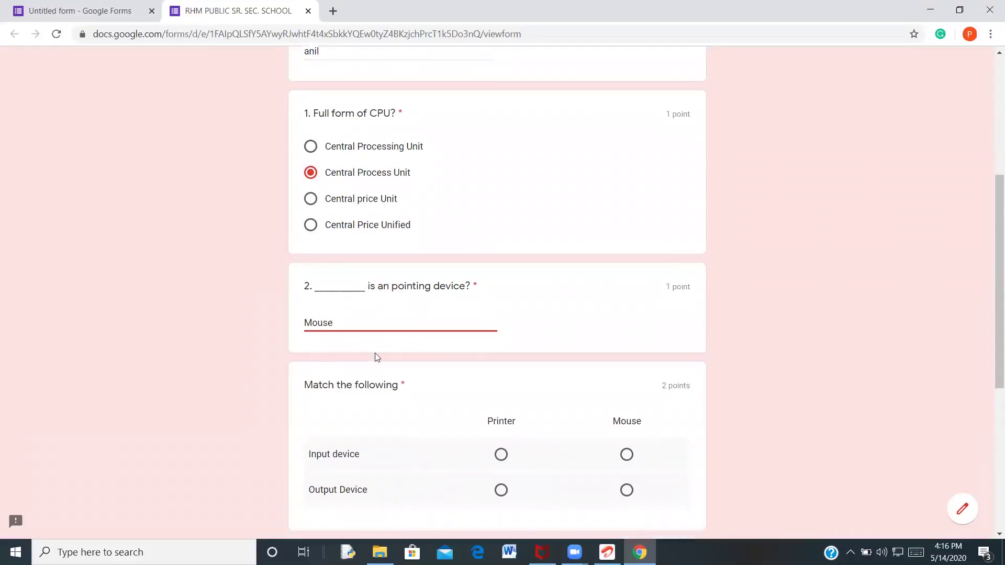
pyautogui.click(626, 332)
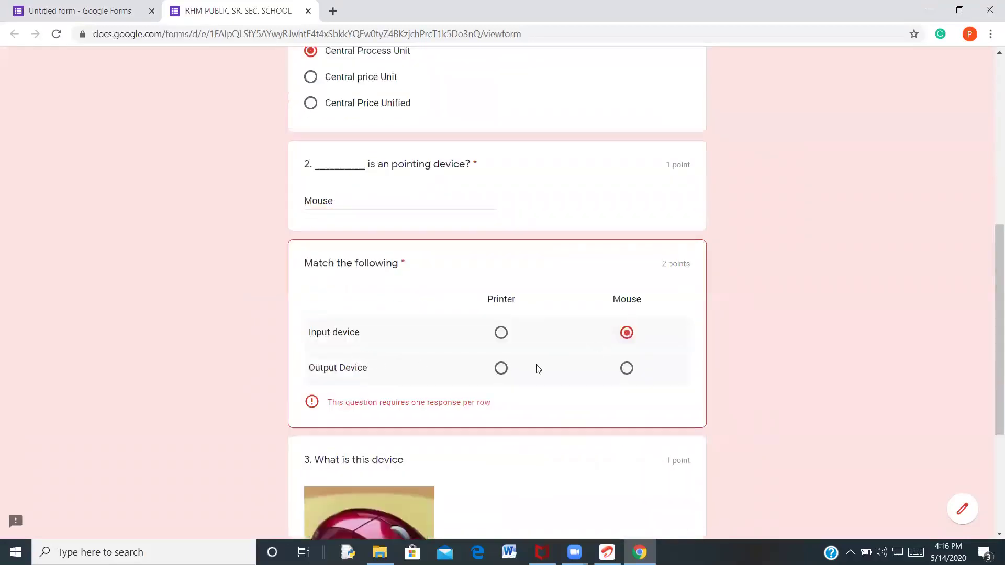
pyautogui.click(501, 367)
# Answer question 3, "What is this device", with "Mouse" and submit the form
pyautogui.scroll(-3, 418, 381)
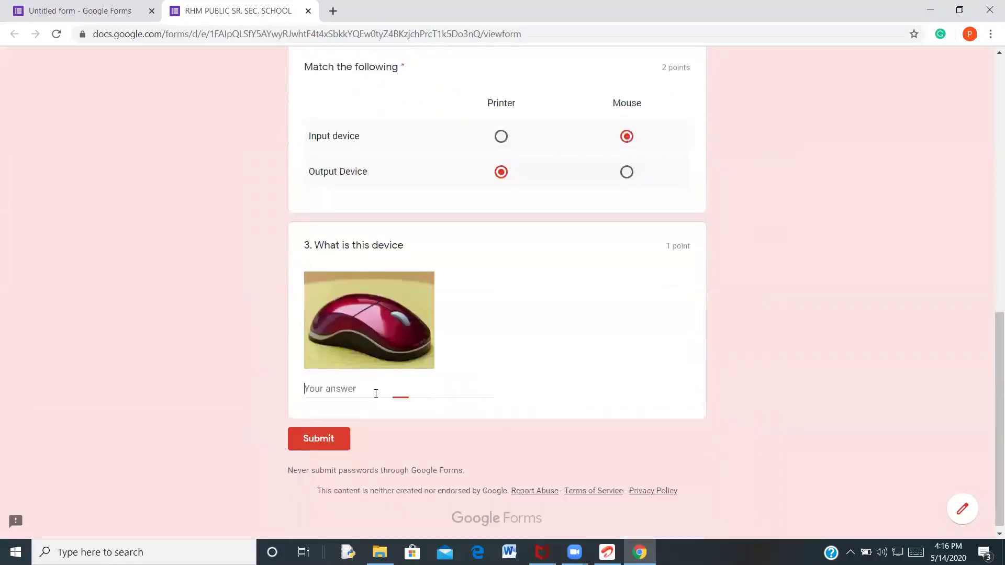
pyautogui.write('Mou')
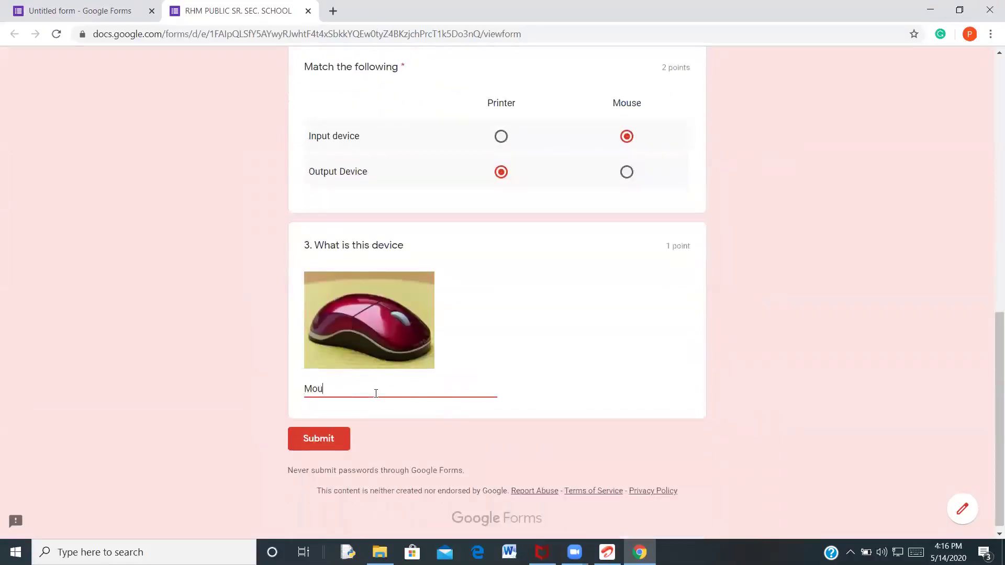
pyautogui.write('se')
pyautogui.click(330, 441)
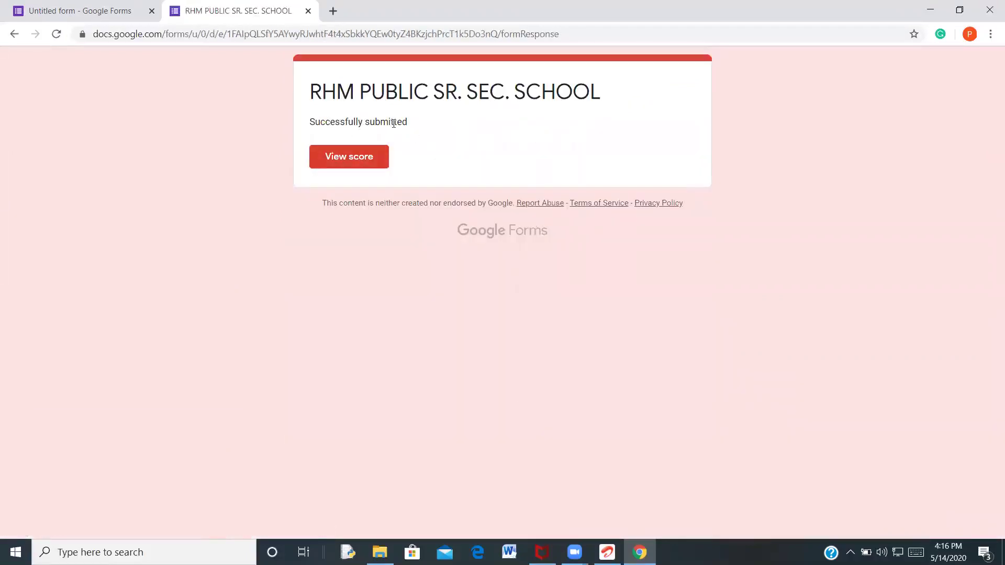
# View the submission's score, examine the total points and the marking of each question, and close the score page
pyautogui.click(368, 163)
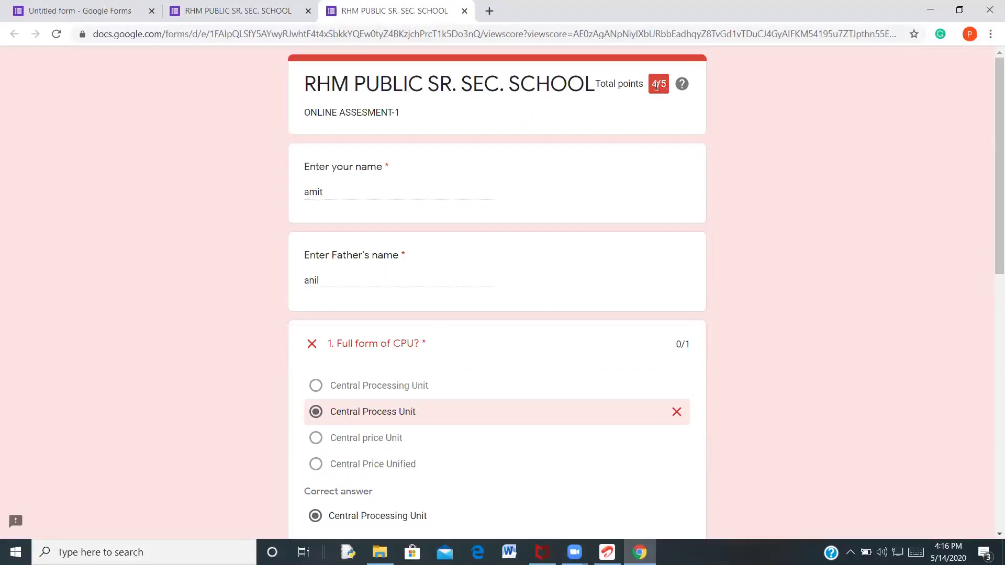
pyautogui.scroll(-3, 368, 300)
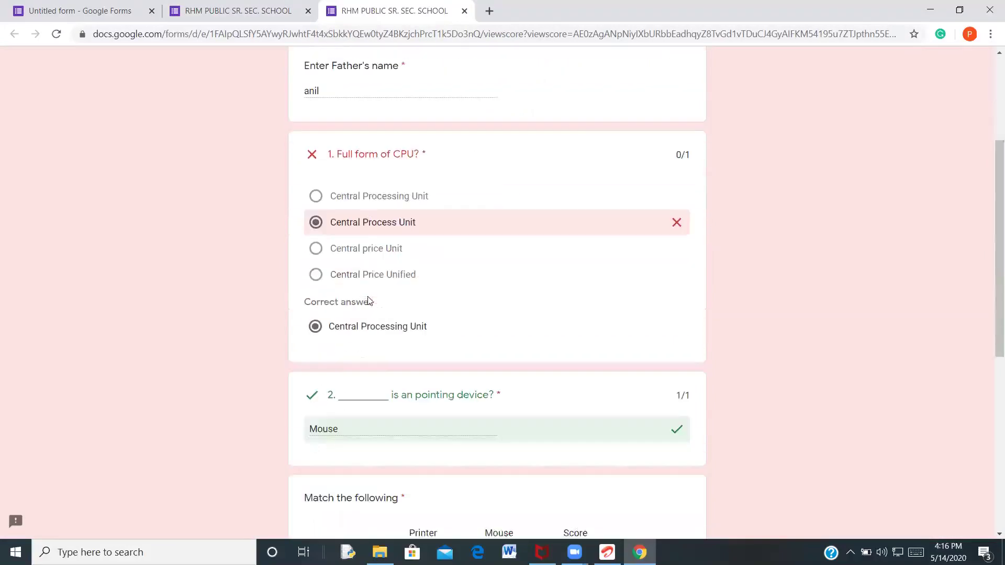
pyautogui.scroll(-1, 380, 268)
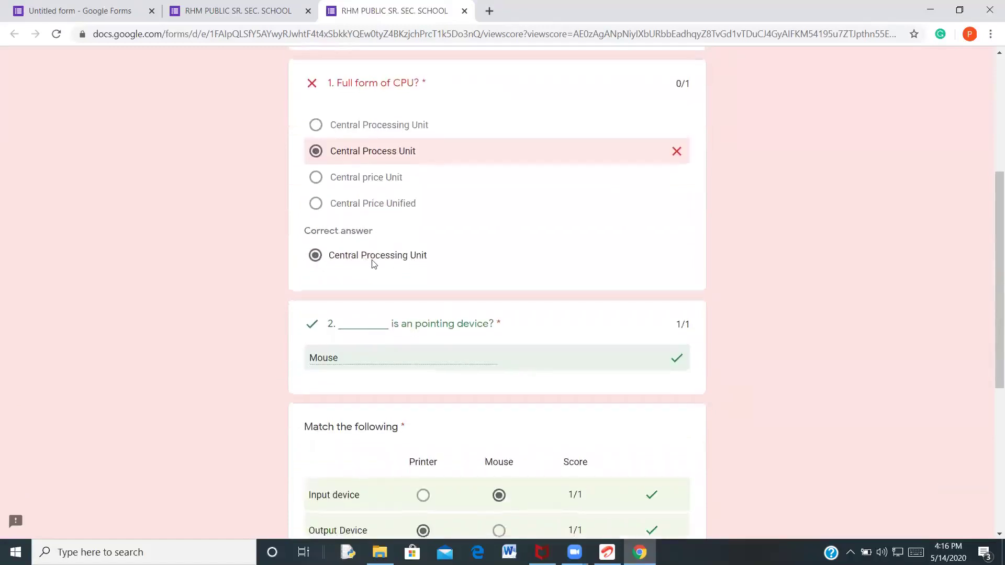
pyautogui.scroll(3, 372, 262)
pyautogui.scroll(-5, 364, 260)
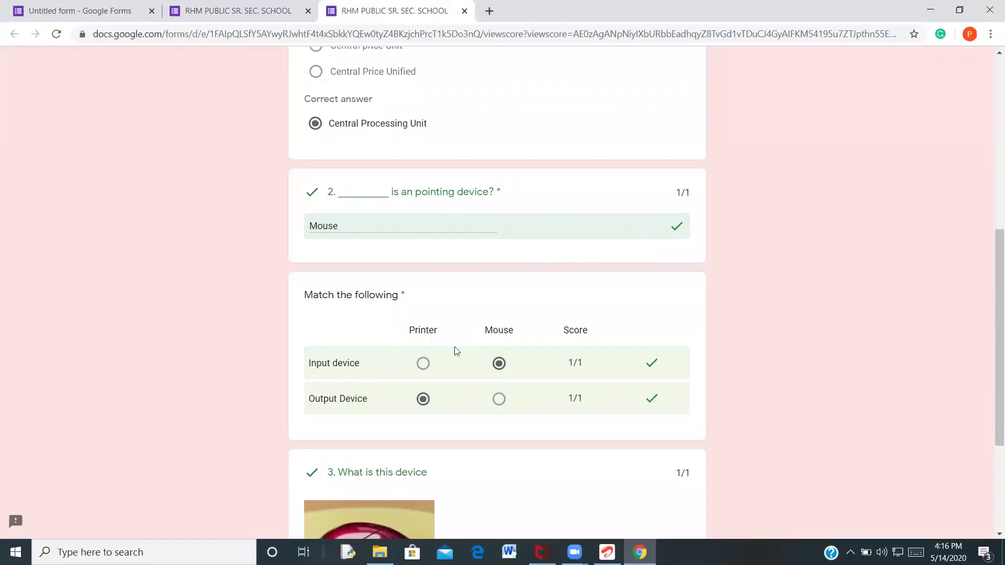
pyautogui.scroll(-3, 451, 349)
pyautogui.scroll(3, 391, 367)
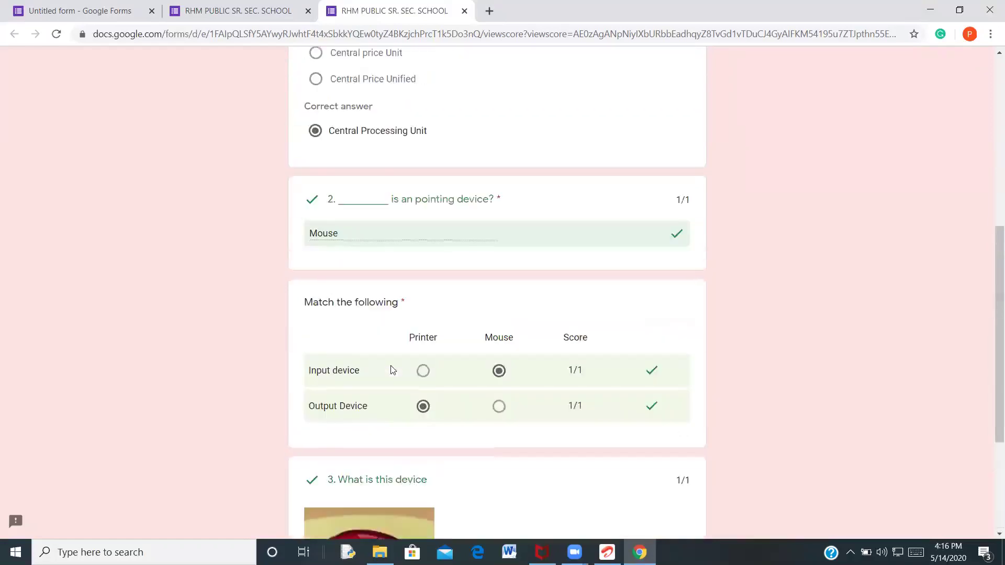
pyautogui.scroll(4, 392, 369)
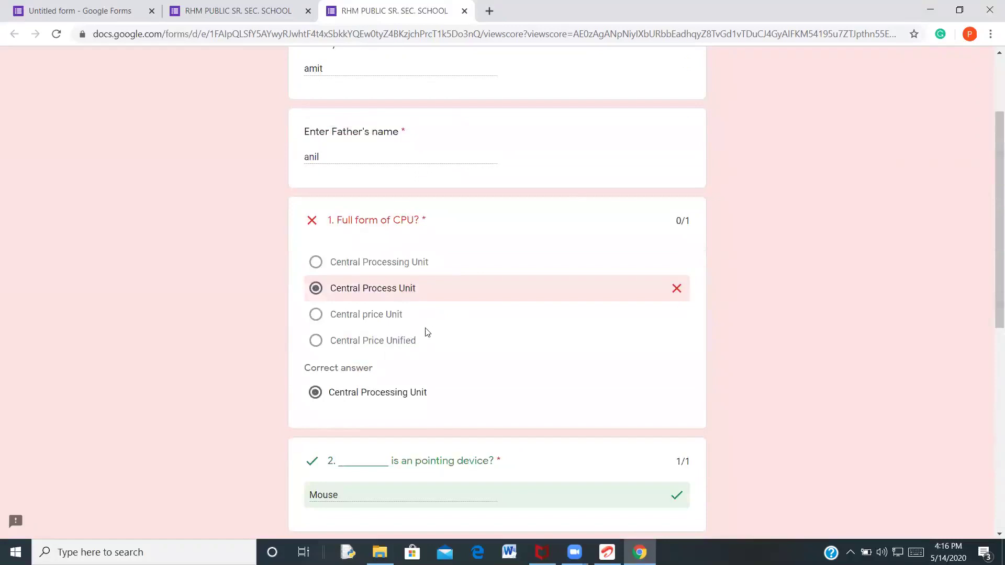
pyautogui.scroll(-4, 427, 332)
pyautogui.scroll(-4, 425, 330)
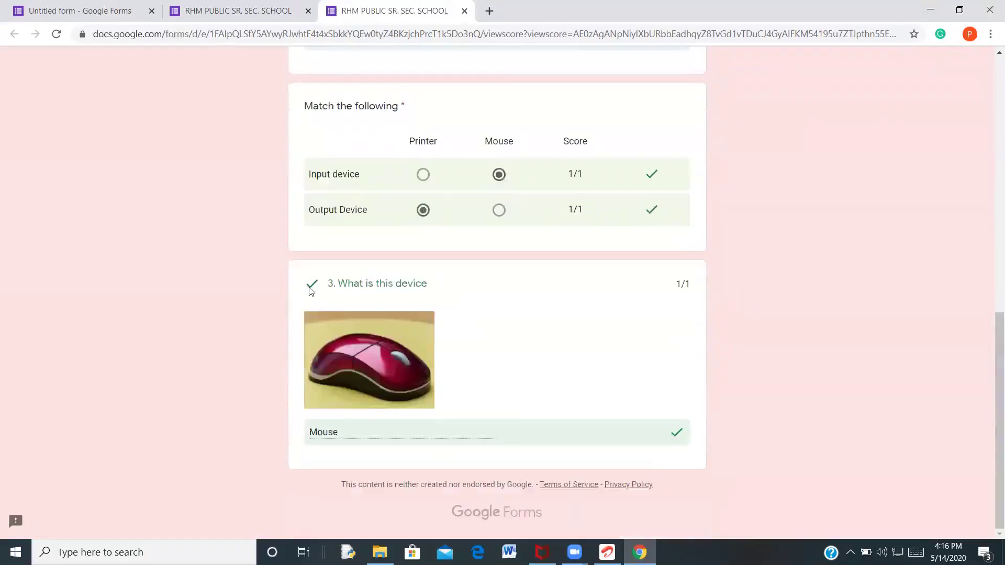
pyautogui.scroll(10, 312, 287)
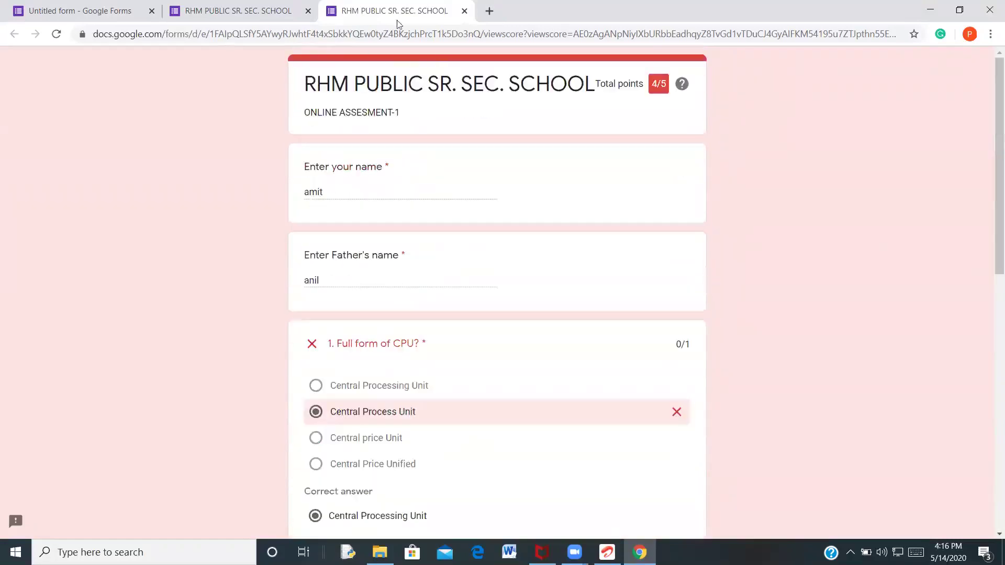
pyautogui.click(464, 11)
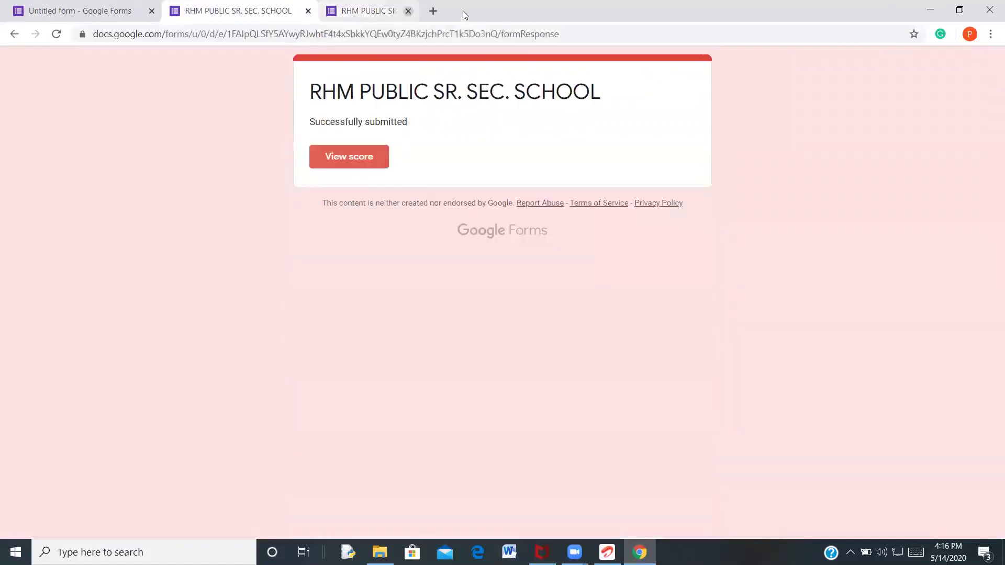
# Return to the form editor, close the theme options, and review the summary of responses with its insights and frequently missed questions
pyautogui.click(79, 11)
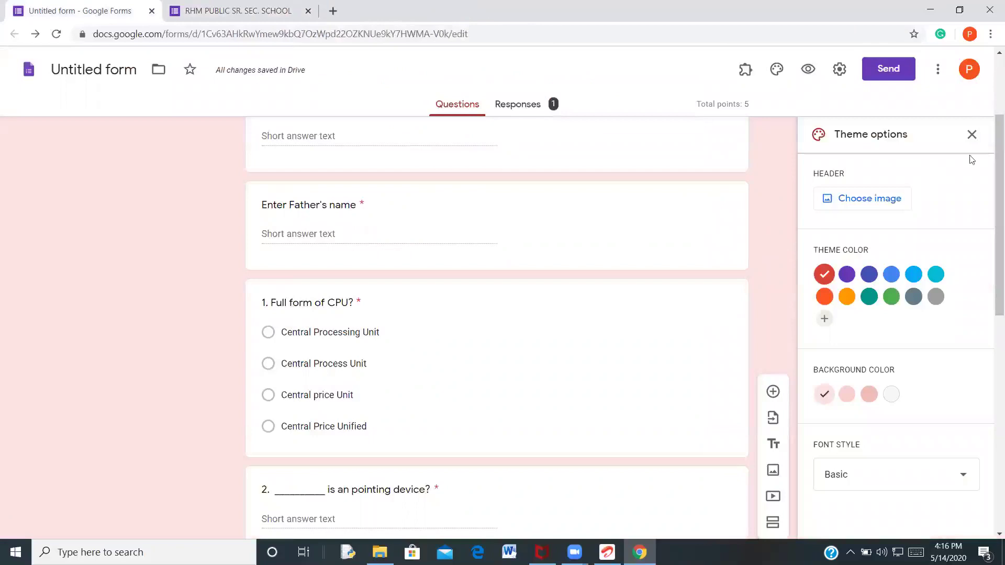
pyautogui.click(971, 134)
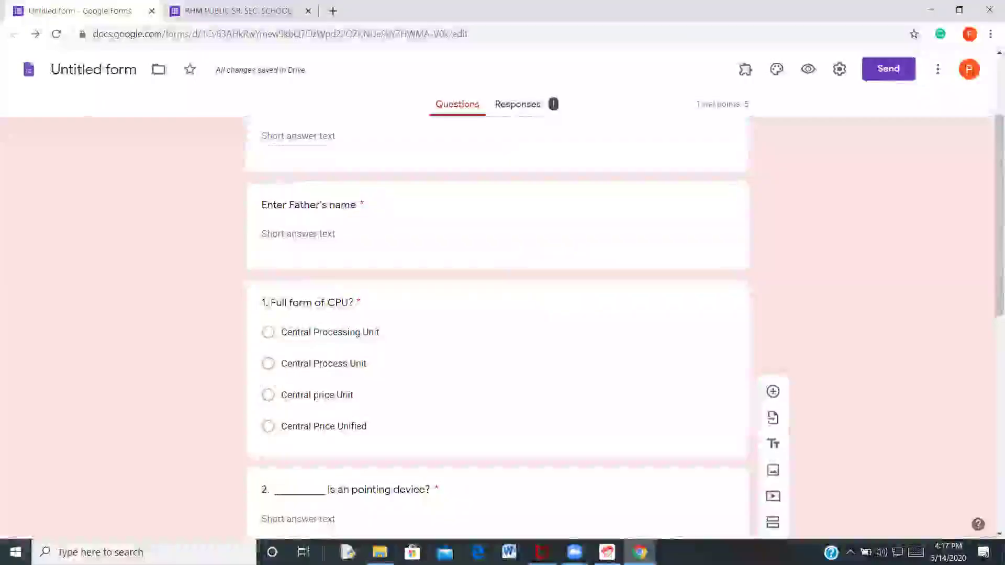
pyautogui.click(521, 106)
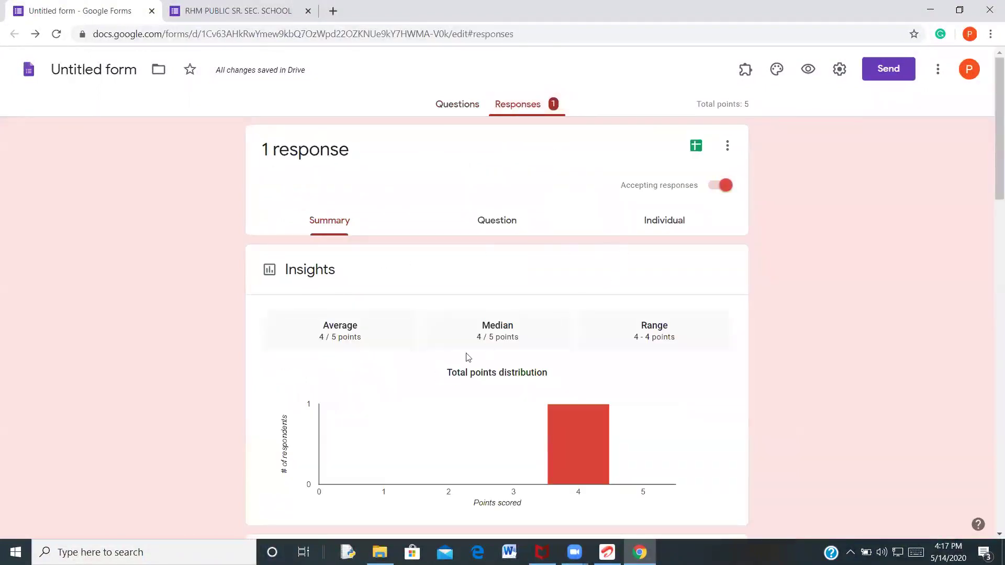
pyautogui.scroll(-3, 455, 358)
pyautogui.scroll(-2, 439, 356)
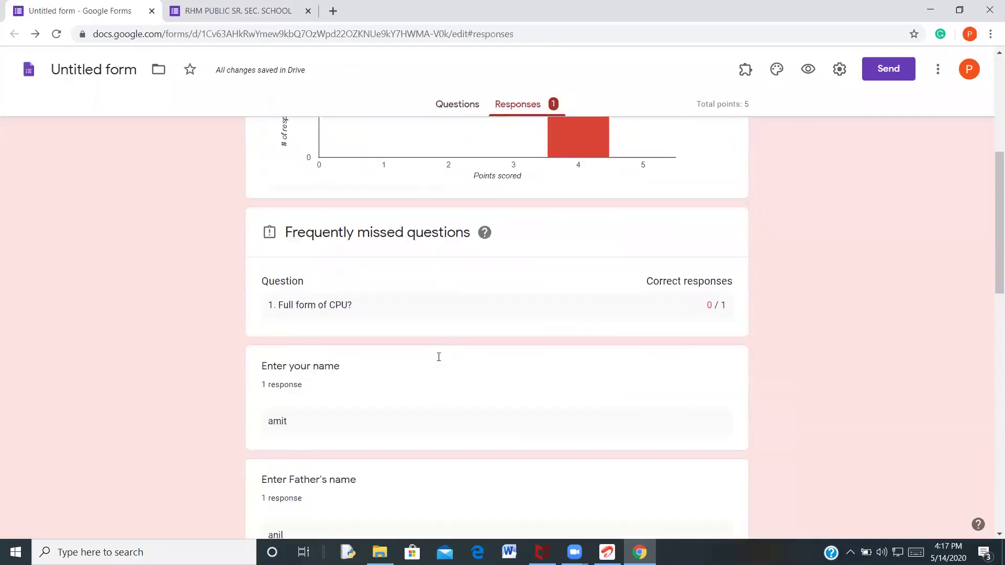
pyautogui.scroll(5, 440, 361)
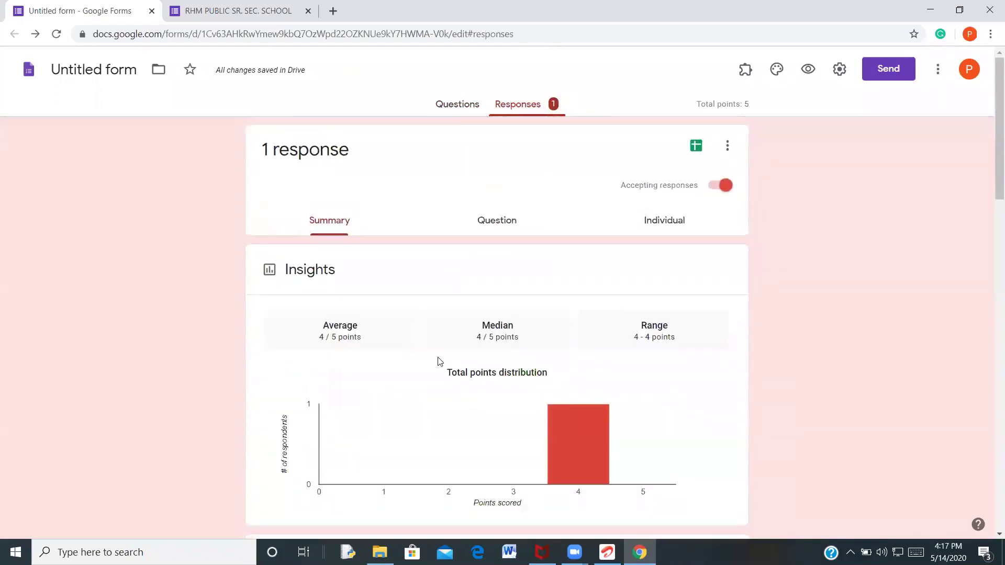
# Review the responses by question for "1. Full form of CPU?"
pyautogui.click(498, 221)
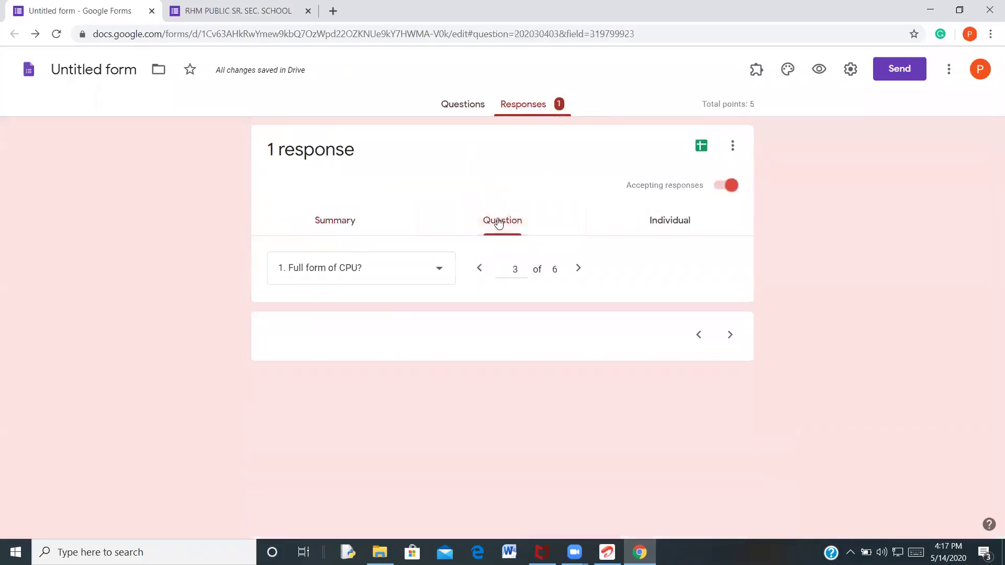
pyautogui.scroll(-1, 384, 358)
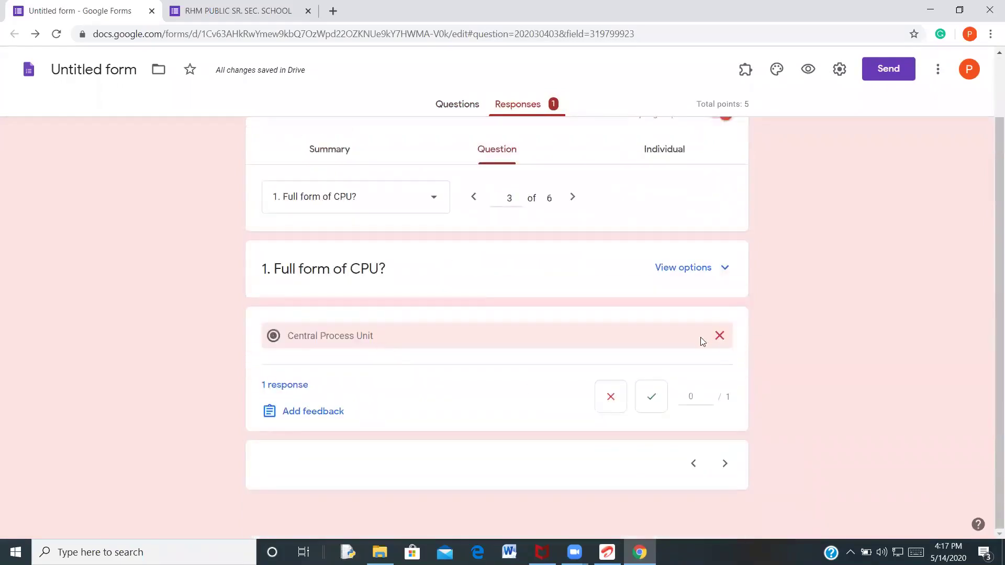
pyautogui.scroll(1, 386, 338)
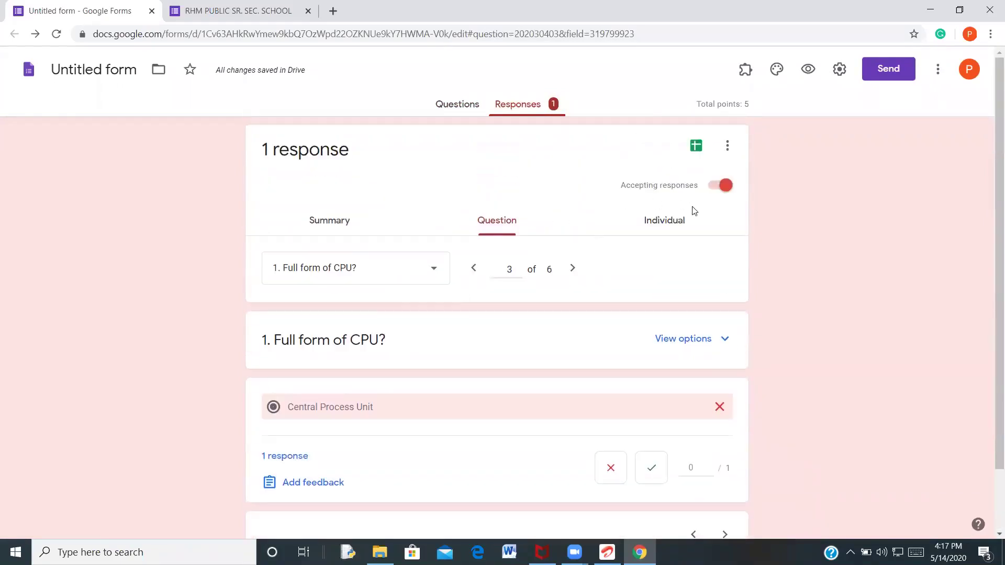
# Review the individual response, examining the score, the entered details and the marking of each question
pyautogui.click(670, 222)
pyautogui.scroll(-2, 429, 375)
pyautogui.scroll(-1, 429, 375)
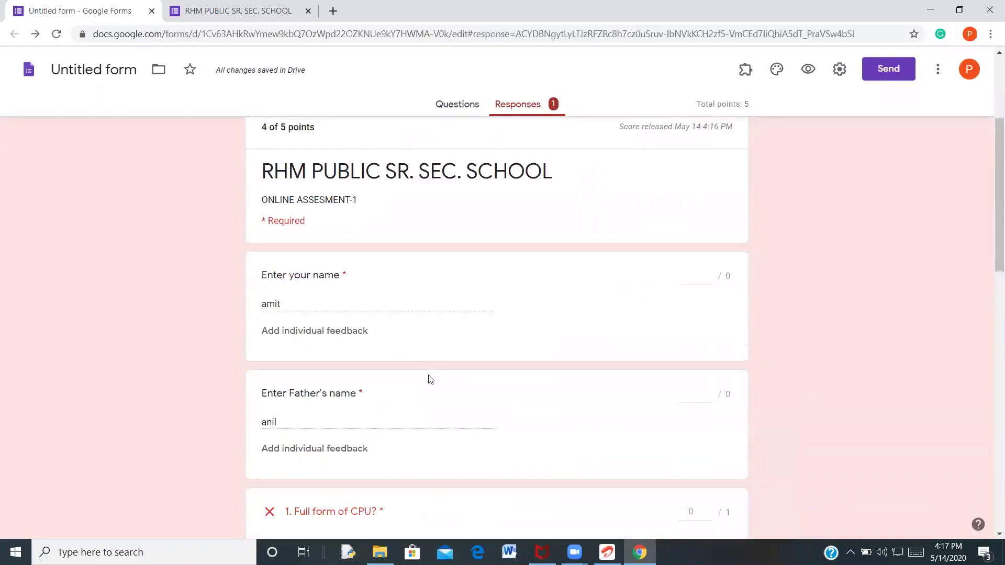
pyautogui.scroll(-5, 292, 381)
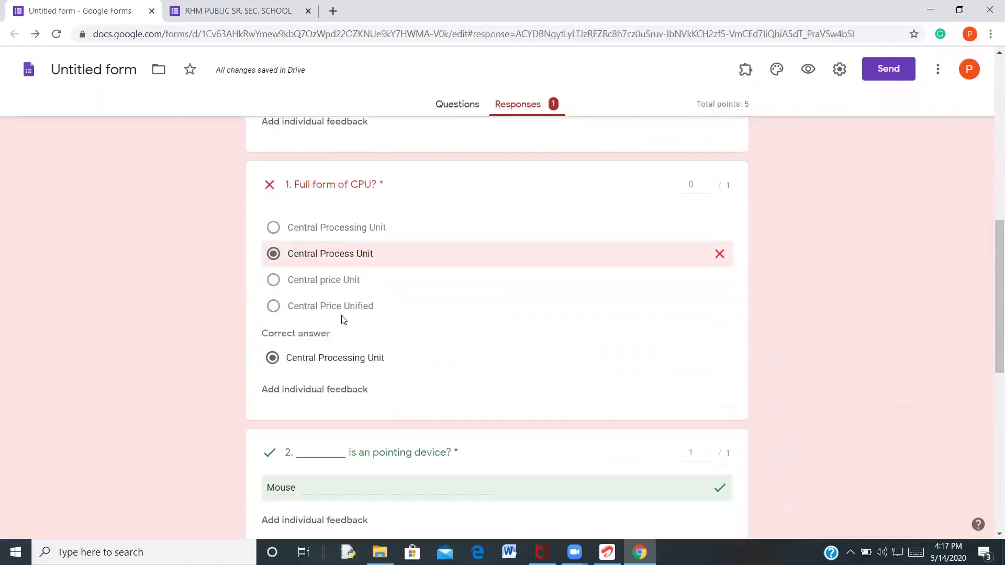
pyautogui.scroll(-8, 381, 431)
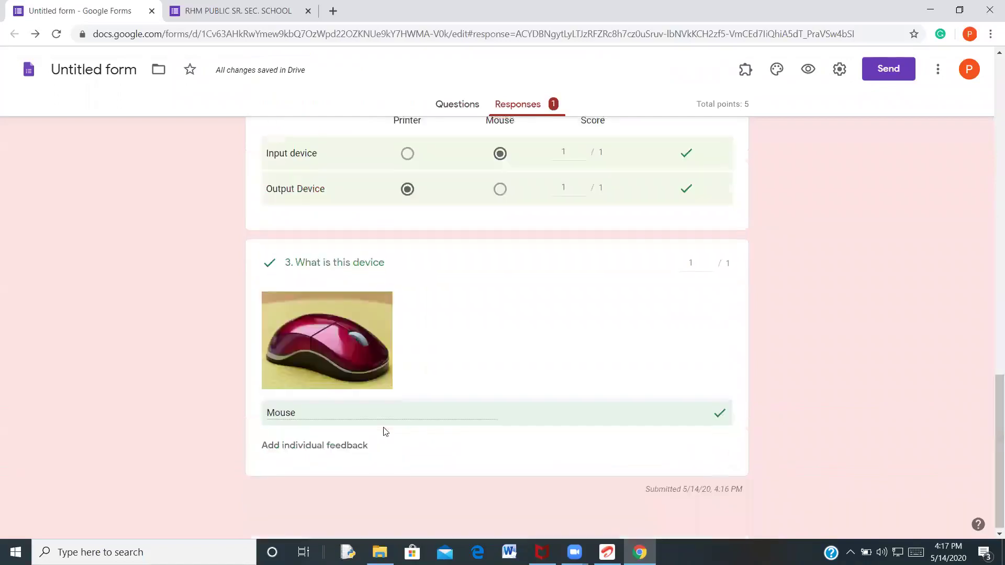
pyautogui.scroll(12, 383, 431)
pyautogui.scroll(4, 384, 430)
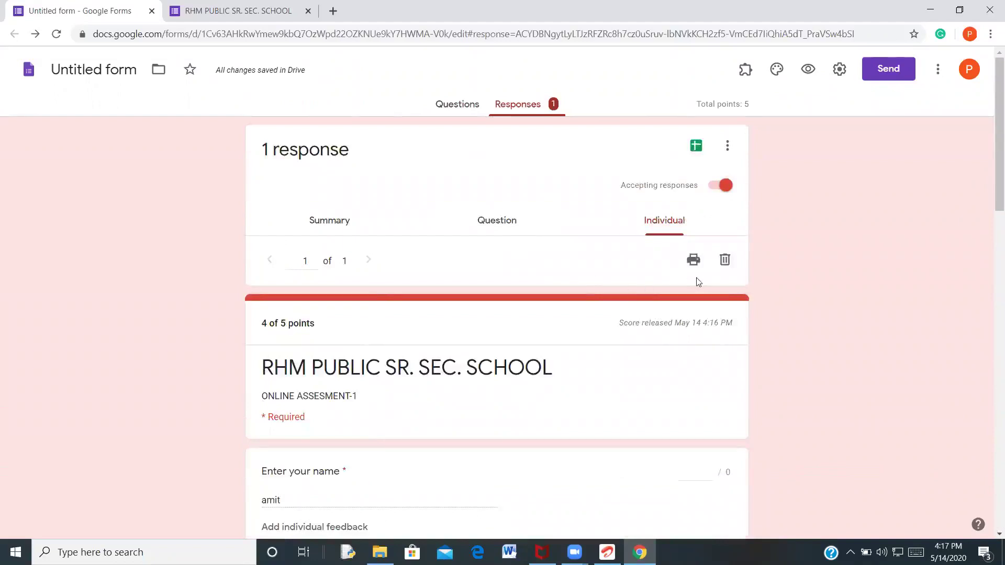
# Create a new spreadsheet named "Untitled form (Responses)" for the form's responses, check the recorded answers in row 2, and close the spreadsheet
pyautogui.click(696, 149)
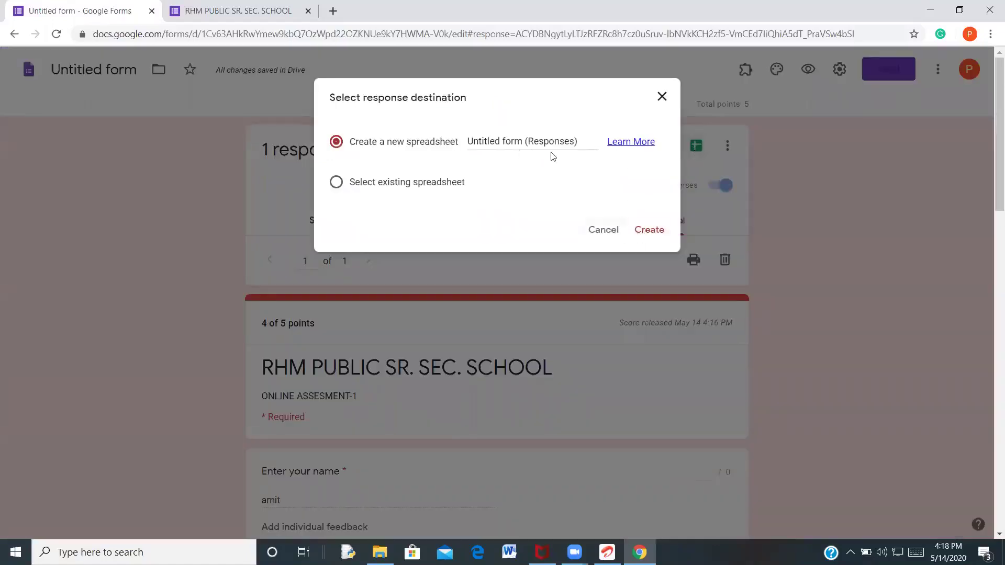
pyautogui.click(652, 232)
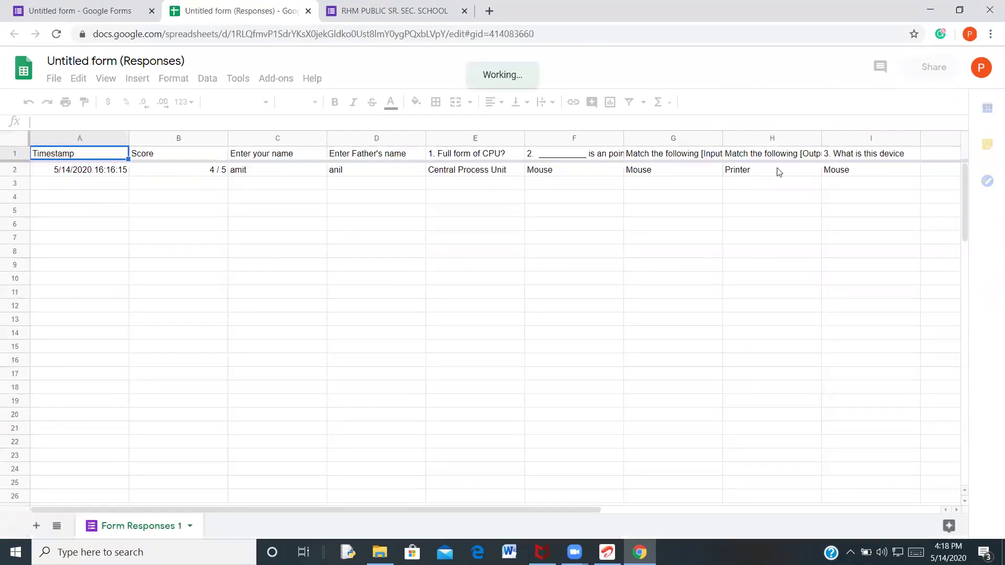
pyautogui.click(850, 173)
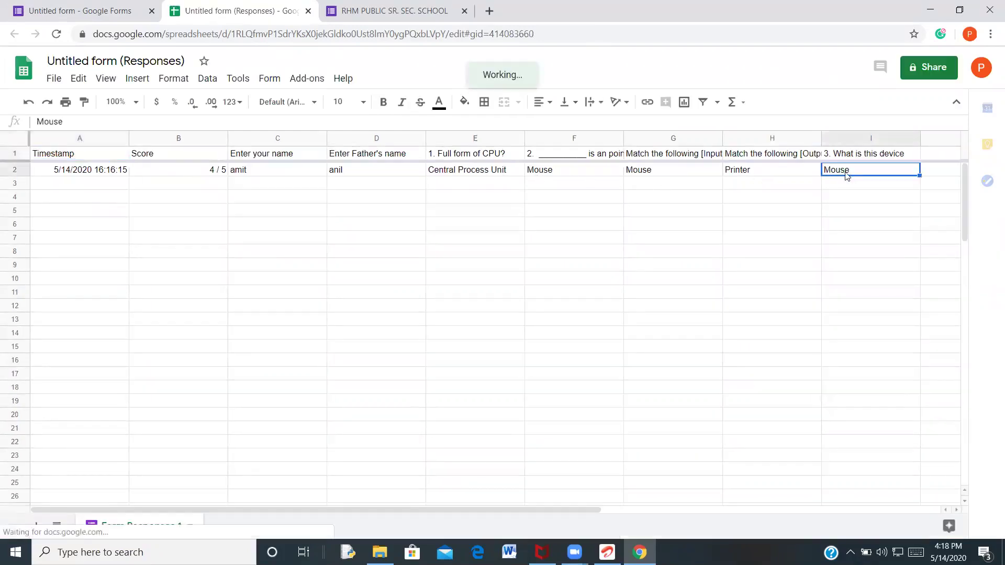
pyautogui.click(785, 175)
pyautogui.click(679, 176)
pyautogui.click(567, 181)
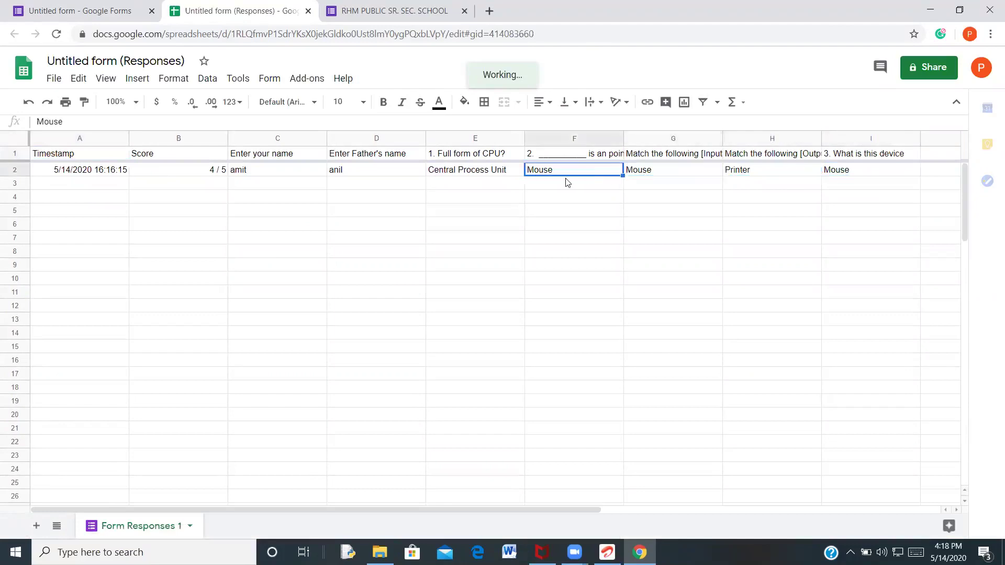
pyautogui.press('Left')
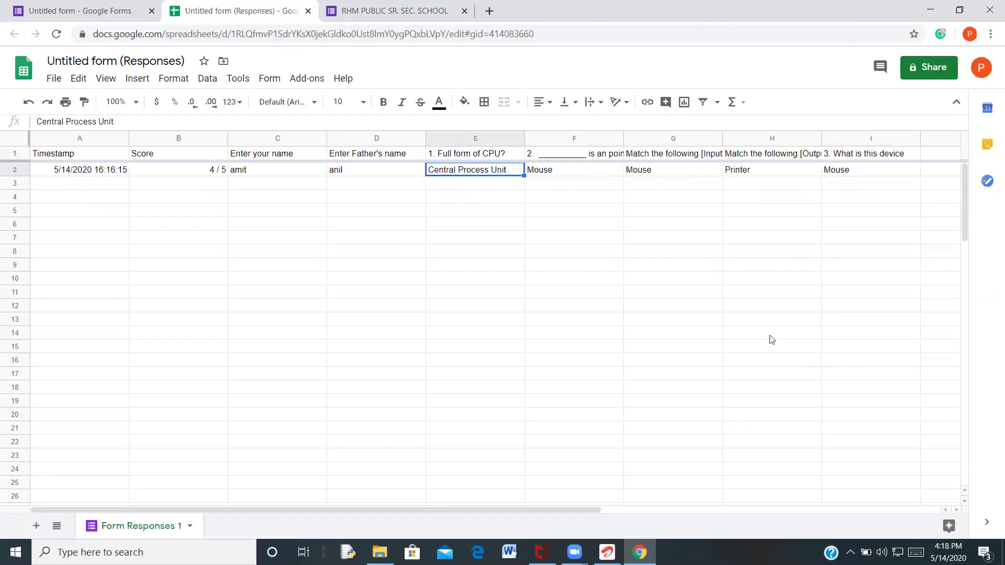
pyautogui.click(308, 12)
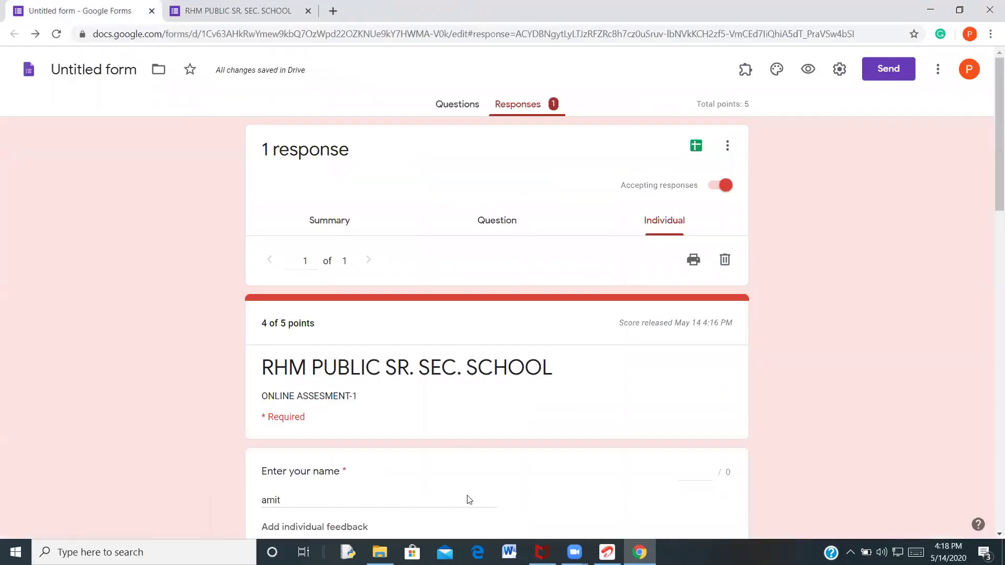